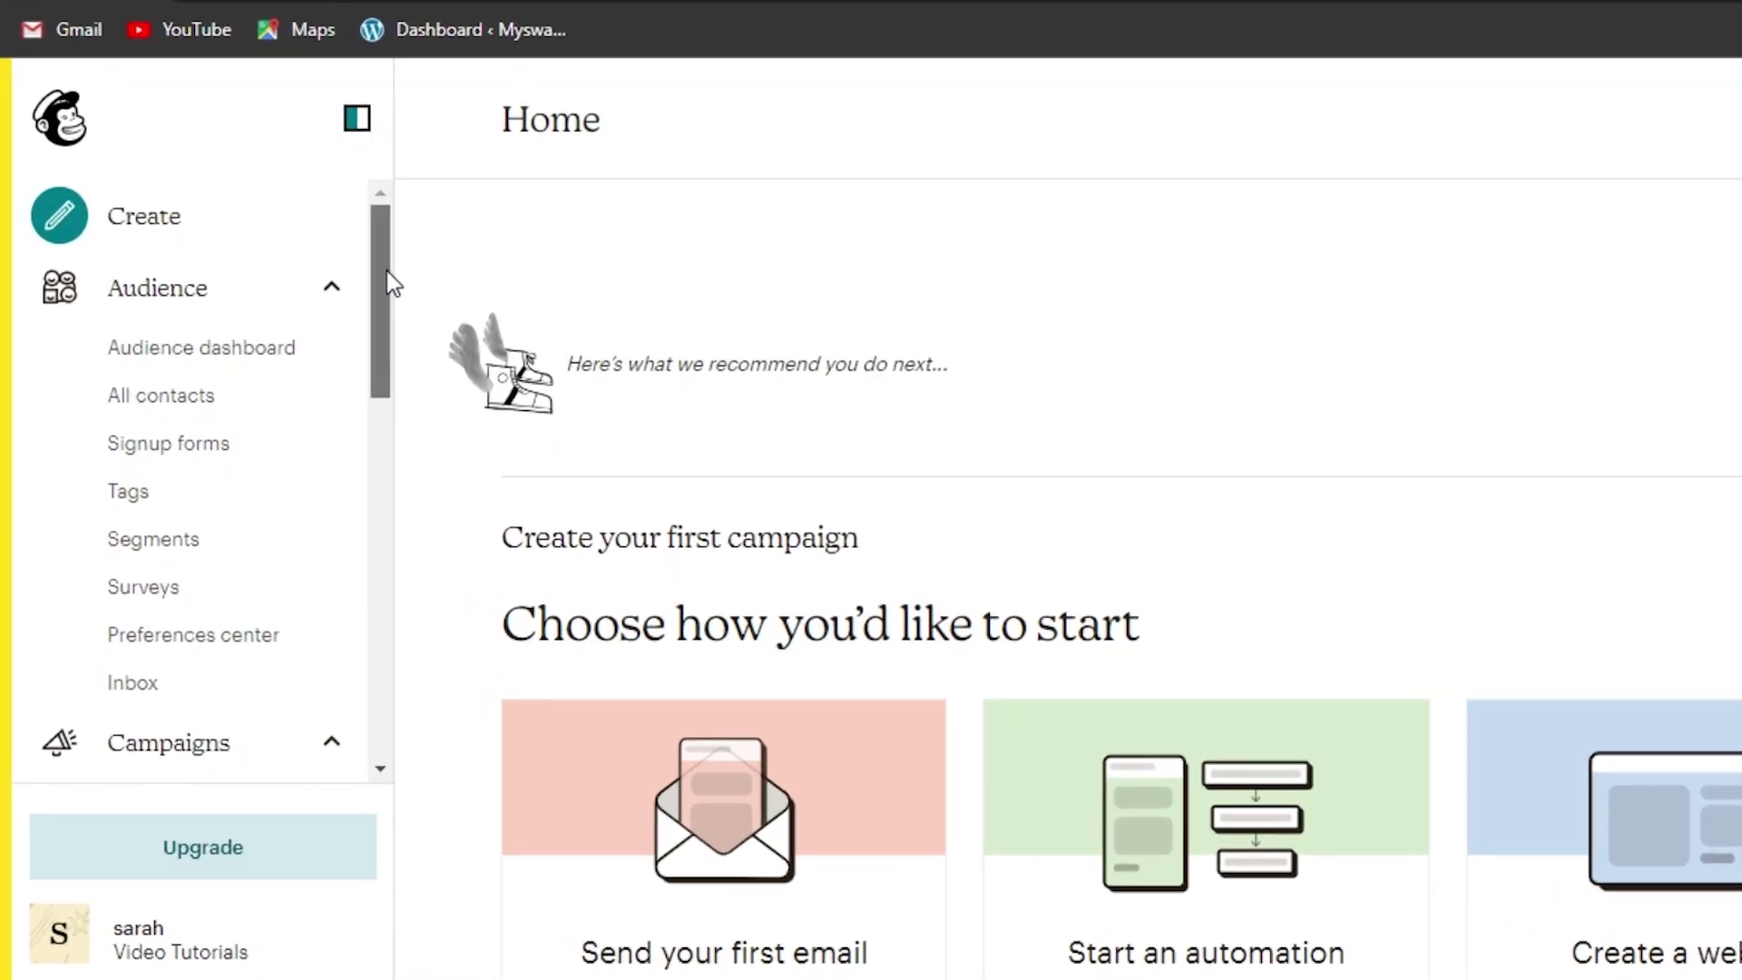
Browse the left navigation, then open the Website page from the Website menu
left_click_drag(356, 289, 357, 494)
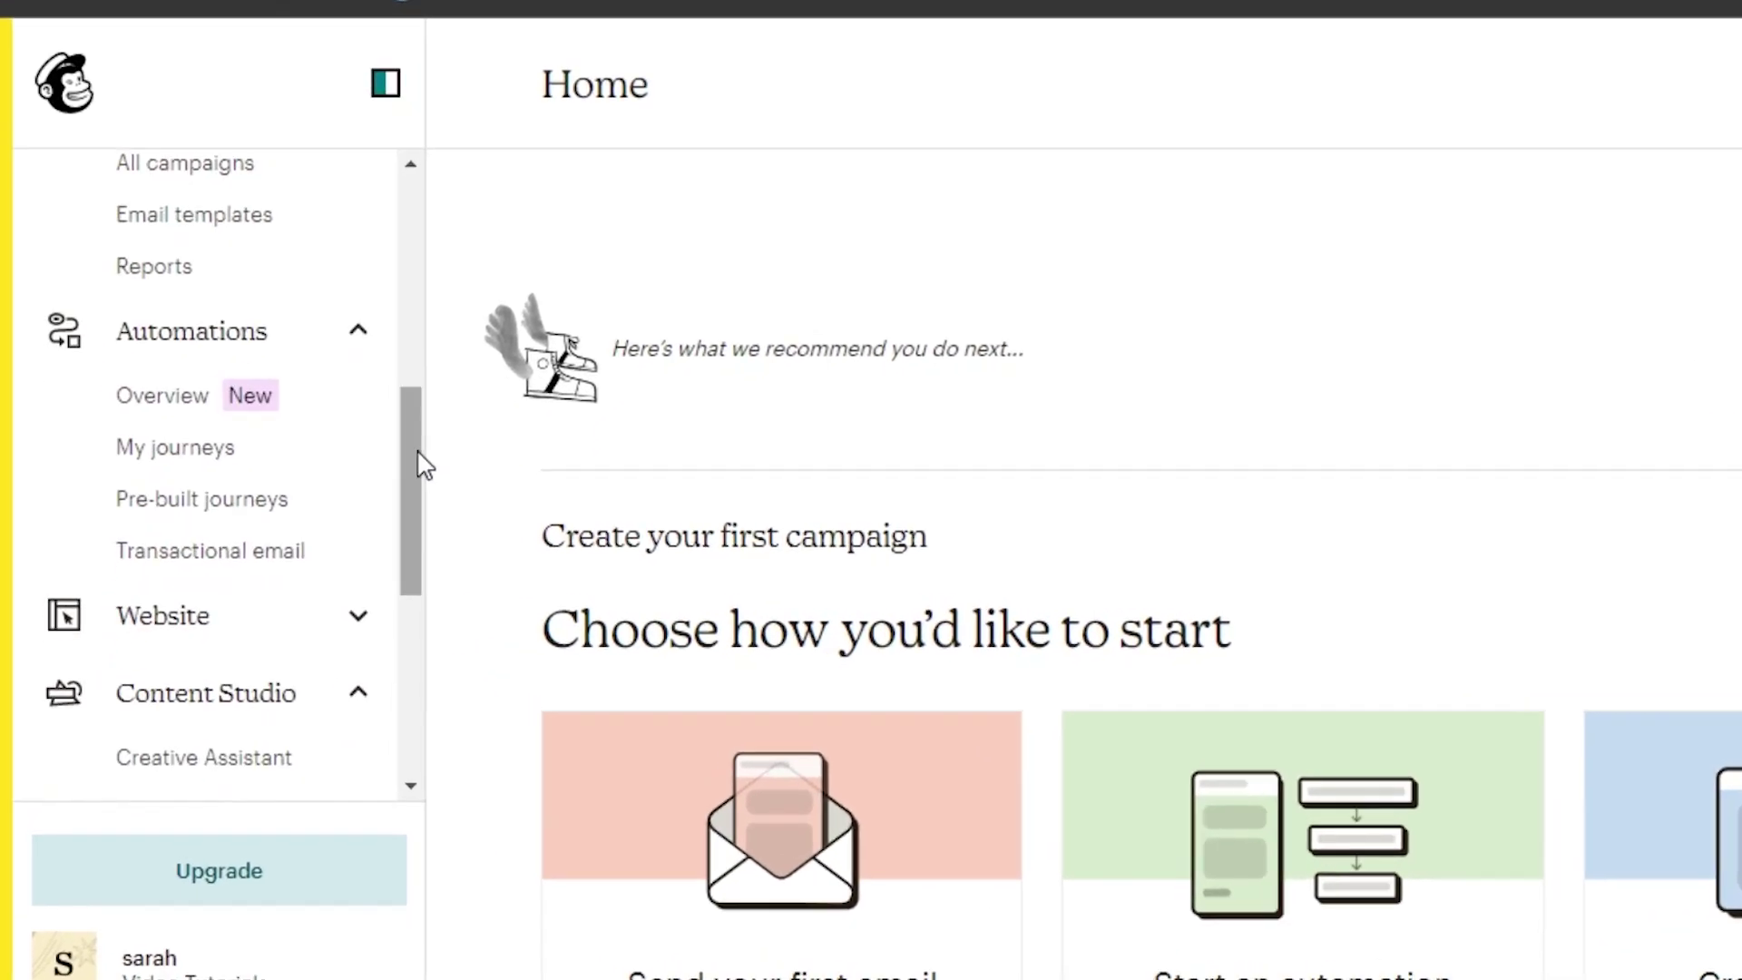
mouse_move(467, 549)
left_mouse_down()
mouse_move(466, 634)
mouse_move(464, 162)
left_mouse_up()
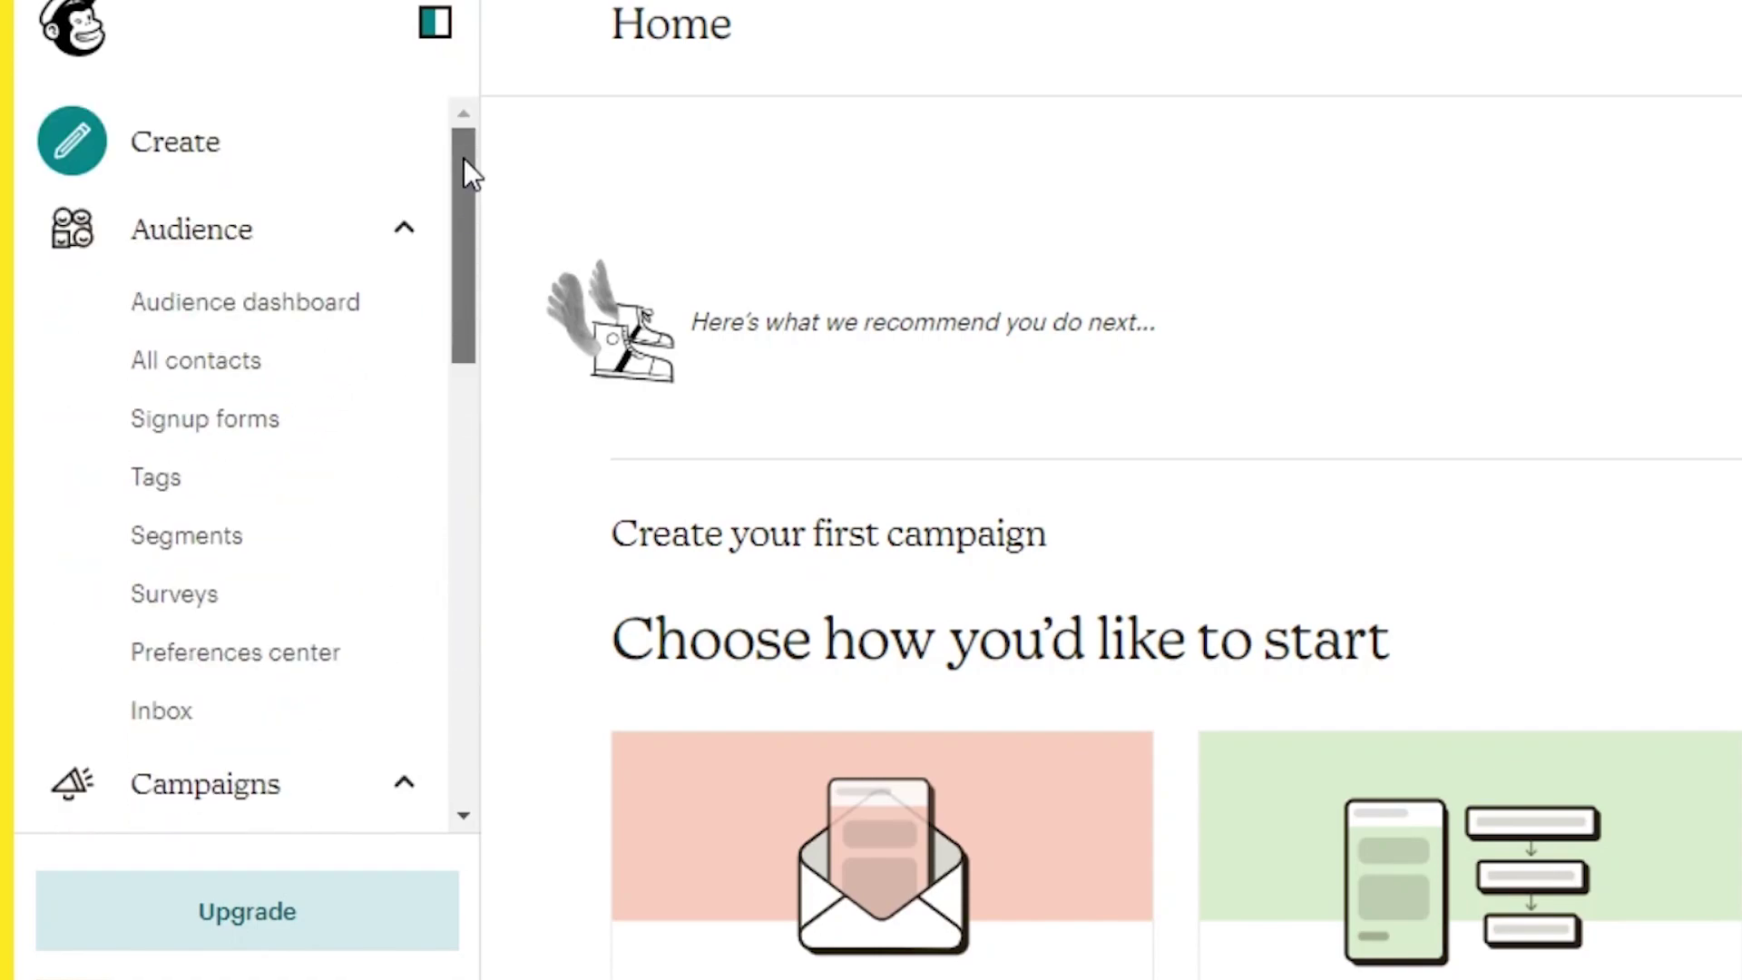
mouse_move(454, 254)
left_mouse_down()
mouse_move(465, 528)
mouse_move(470, 147)
left_mouse_up()
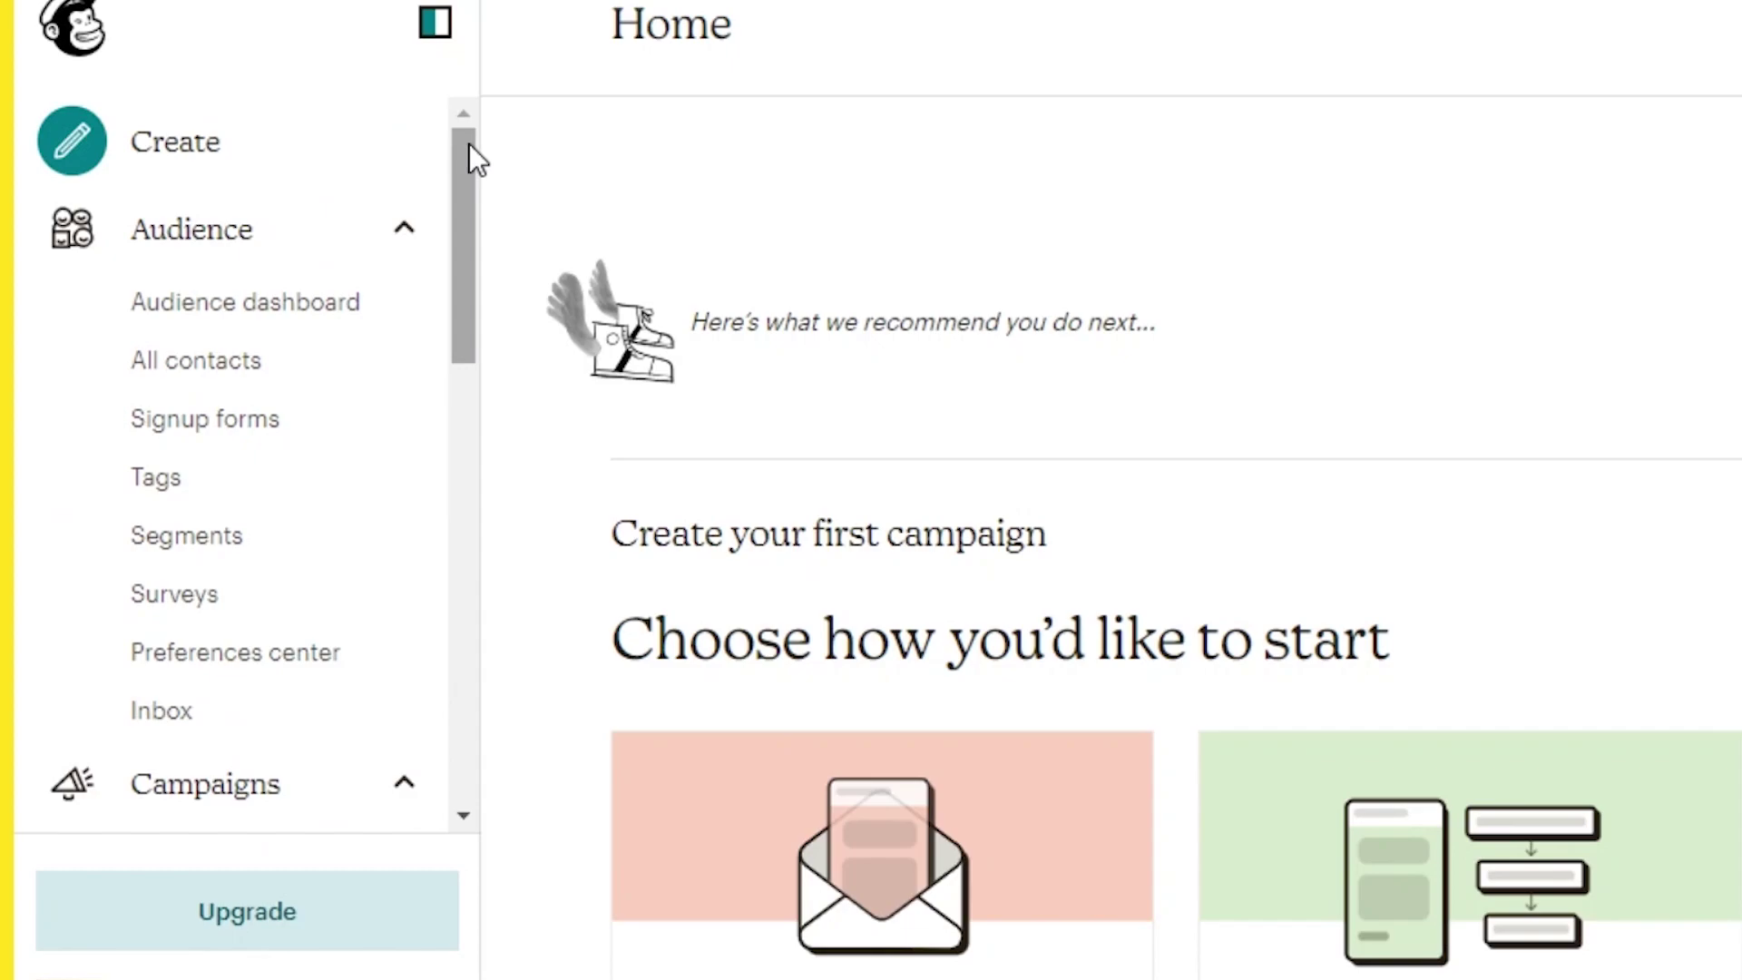
mouse_move(470, 145)
left_mouse_down()
mouse_move(467, 485)
mouse_move(466, 141)
left_mouse_up()
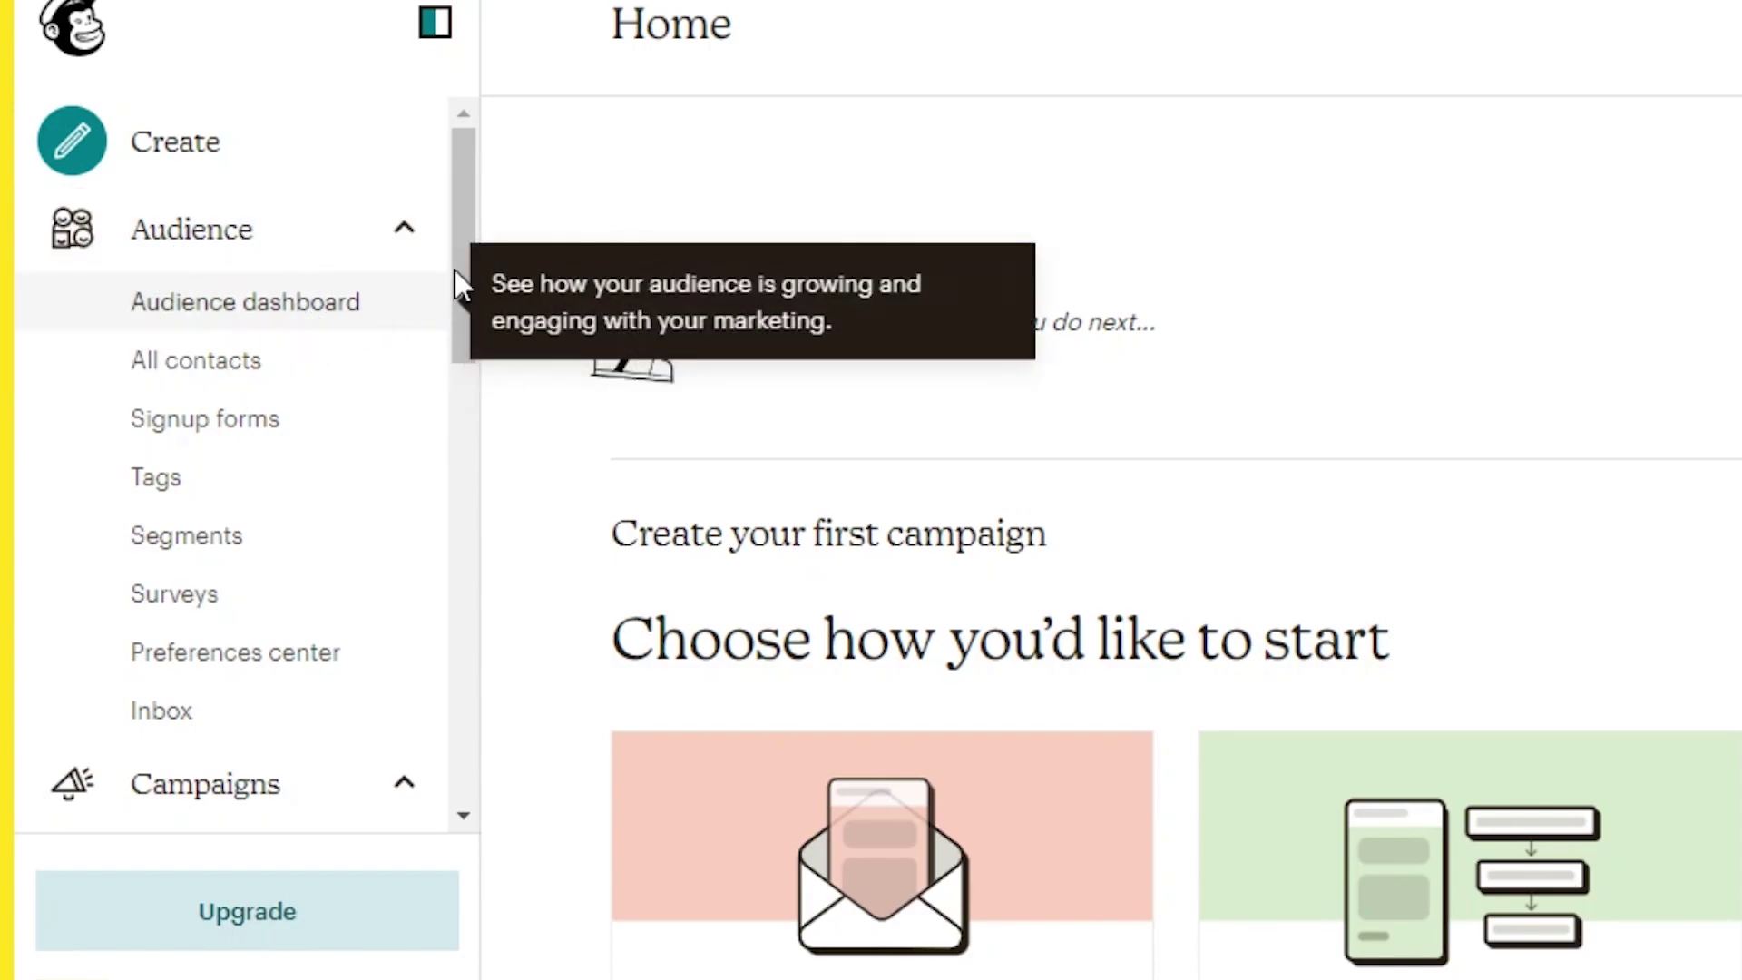
left_click_drag(471, 225, 460, 335)
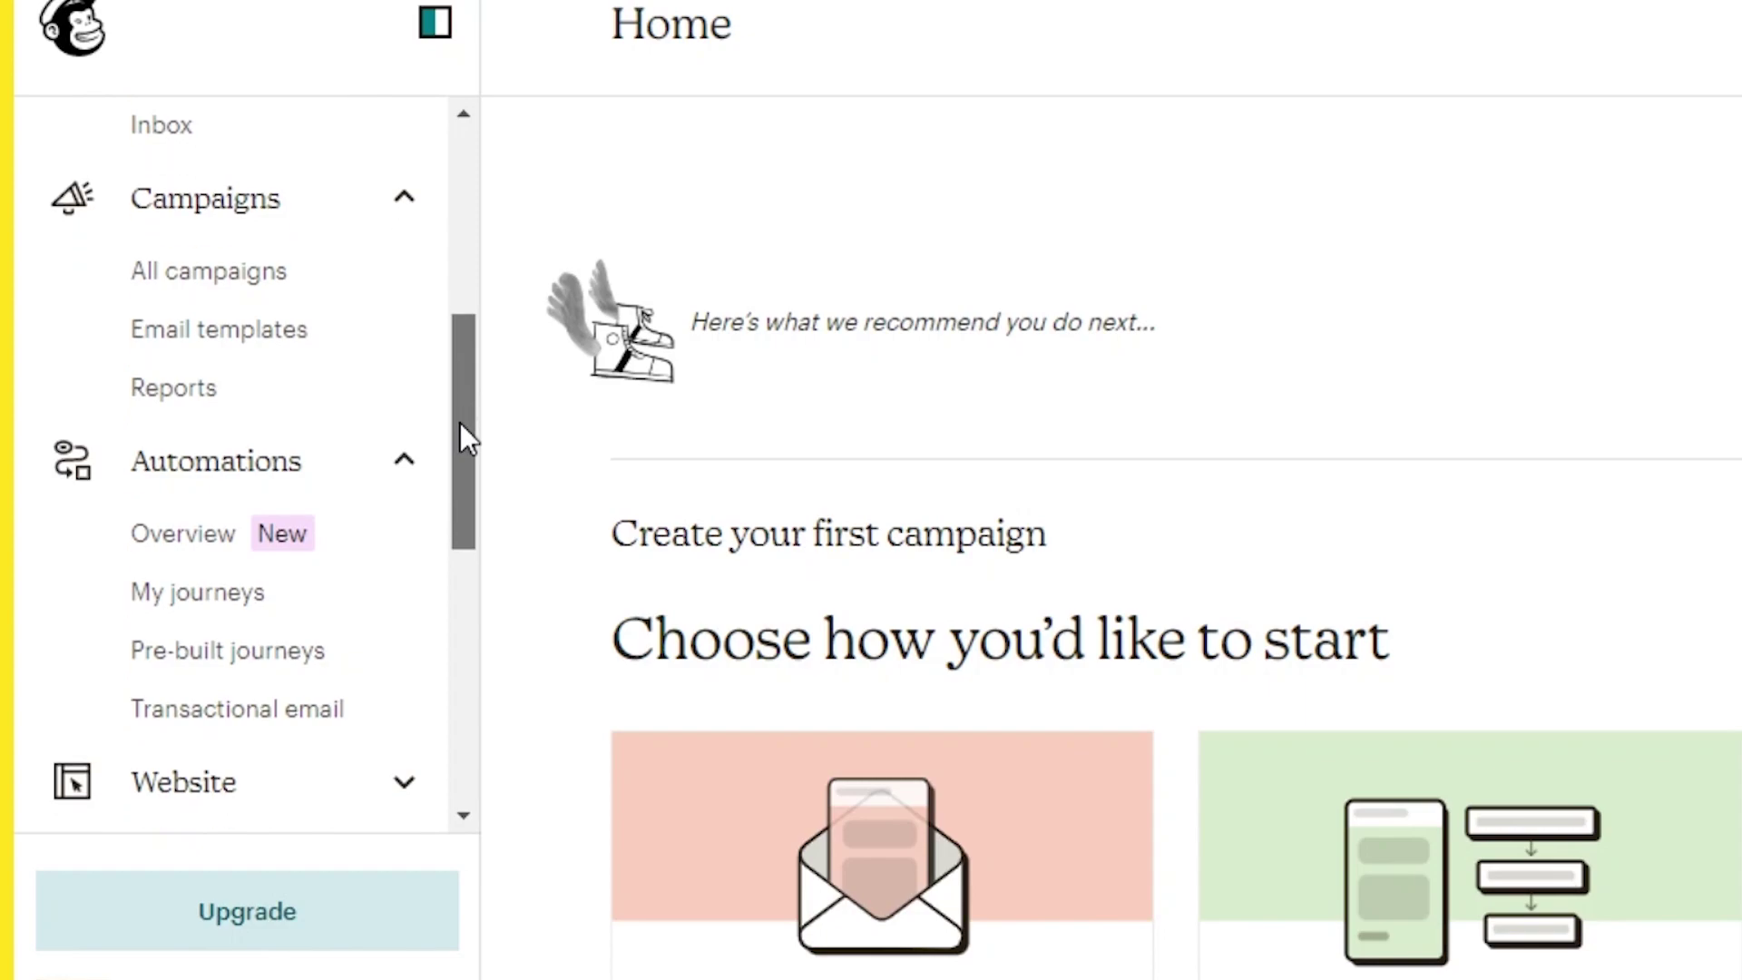
left_click_drag(460, 335, 460, 438)
mouse_move(219, 329)
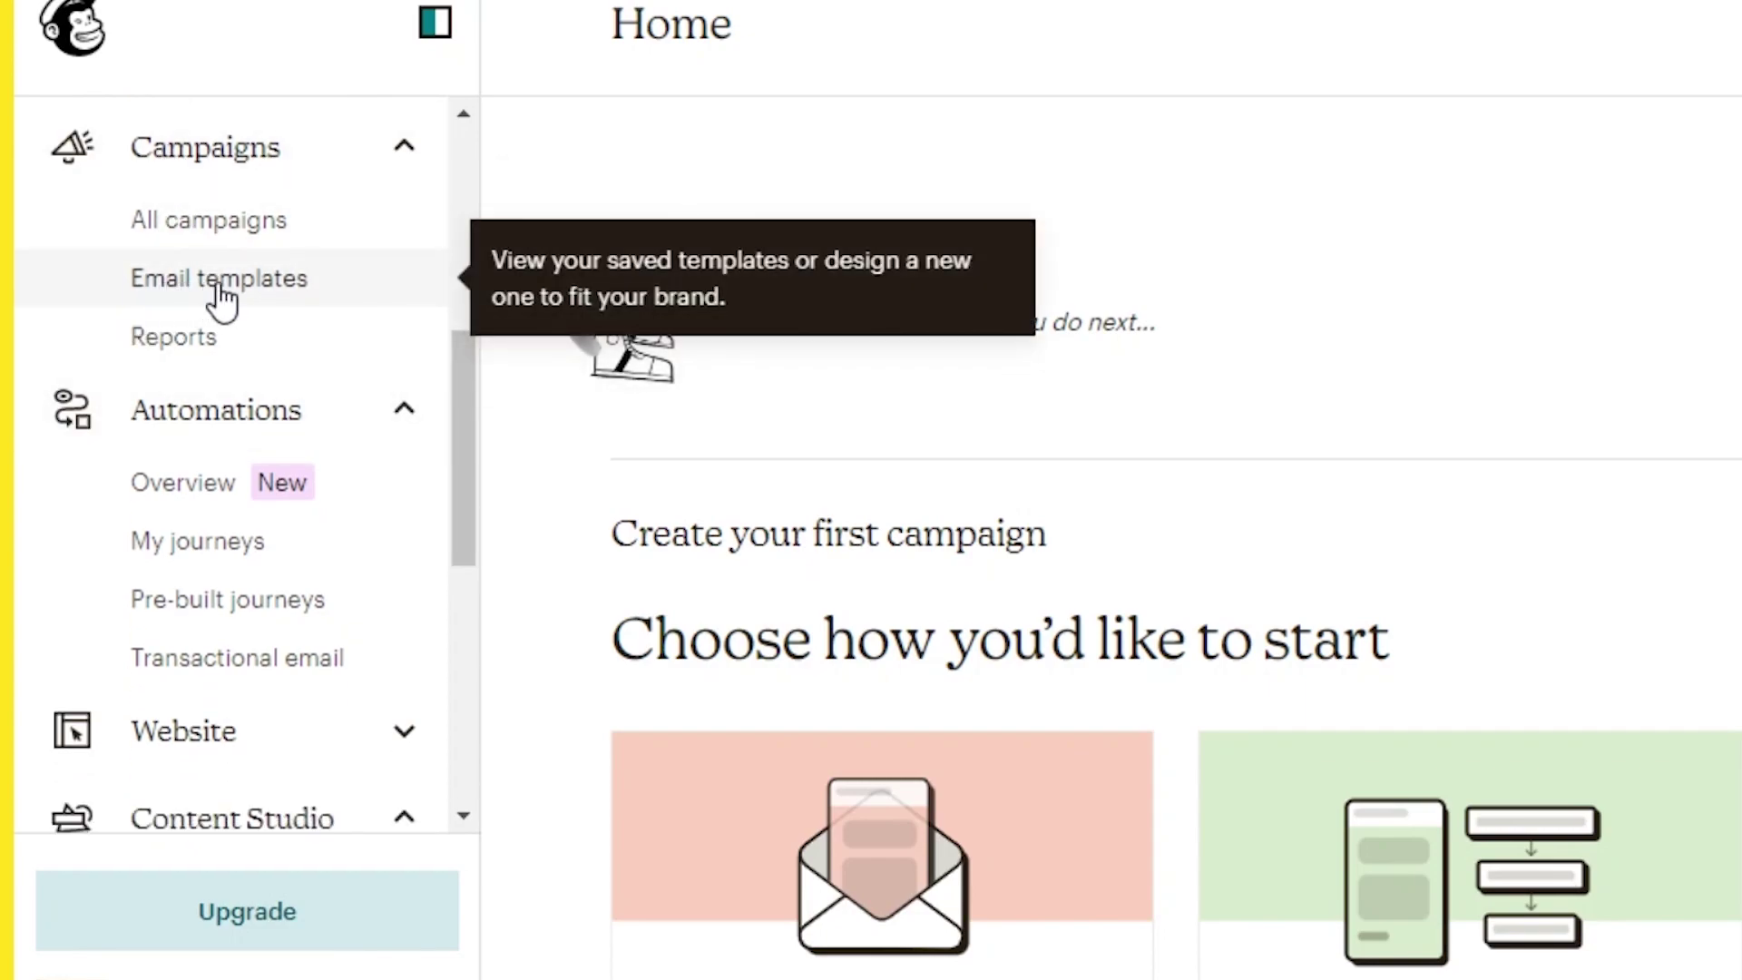
left_click_drag(459, 380, 465, 466)
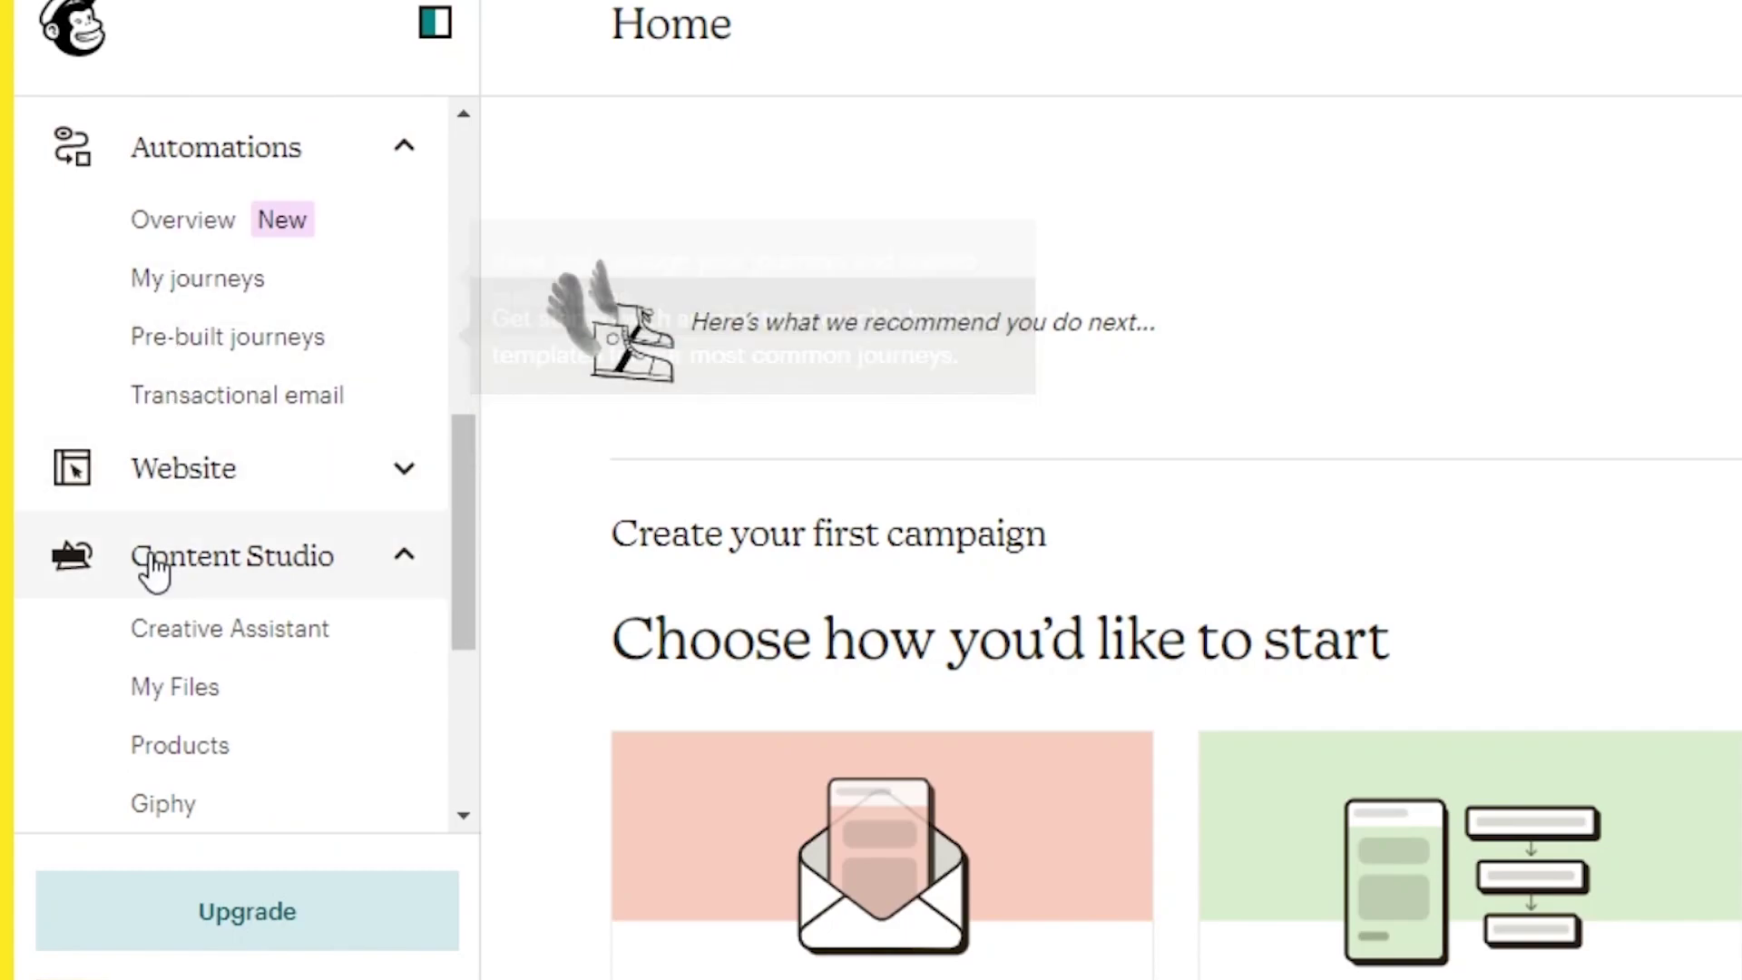
left_click(410, 493)
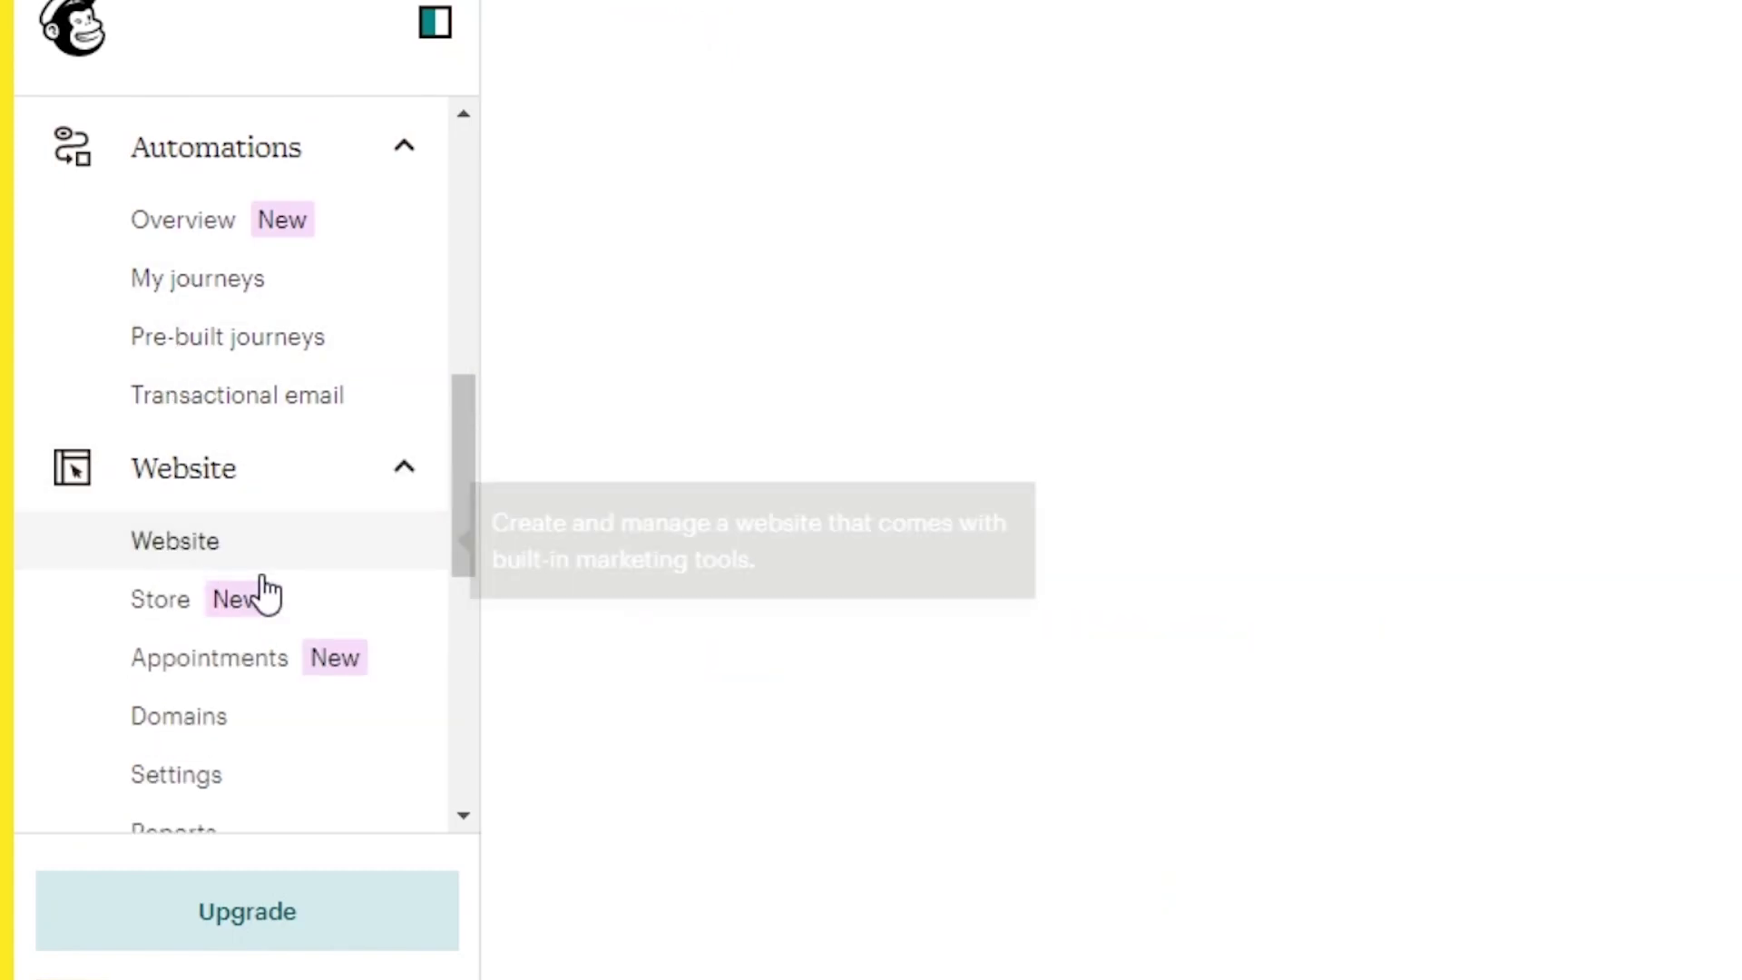
mouse_move(466, 450)
left_mouse_down()
mouse_move(448, 639)
mouse_move(471, 136)
left_mouse_up()
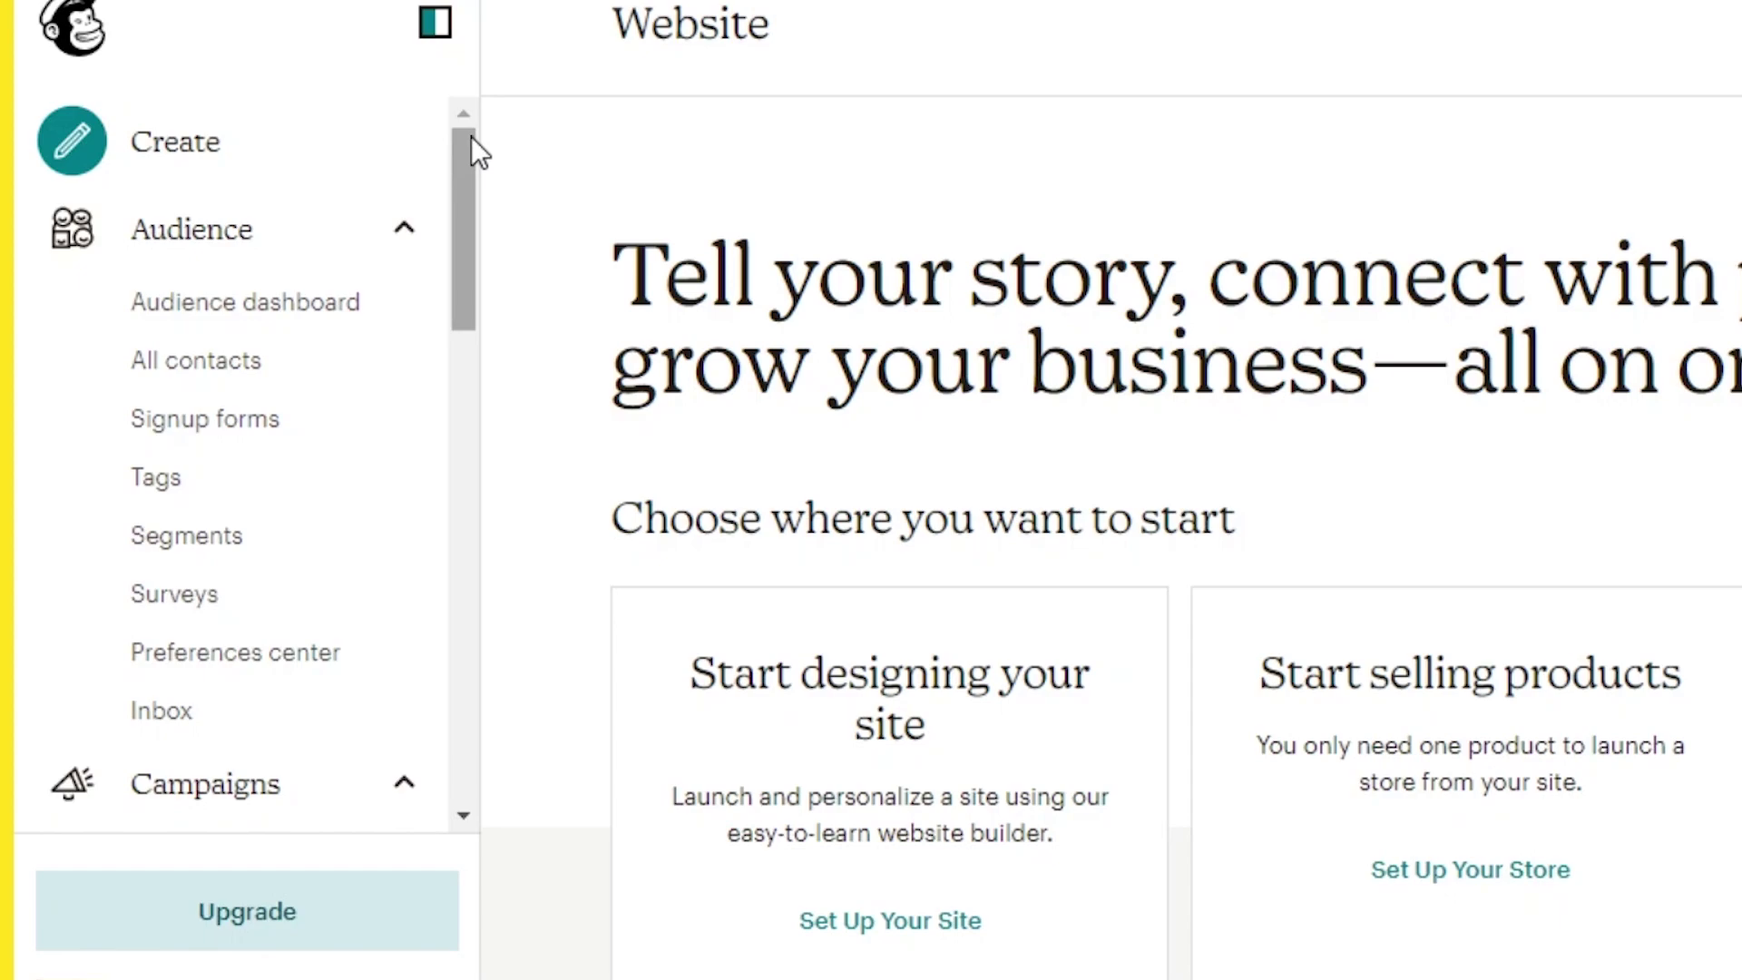
mouse_move(471, 249)
left_mouse_down()
mouse_move(471, 537)
mouse_move(477, 195)
mouse_move(461, 369)
left_mouse_up()
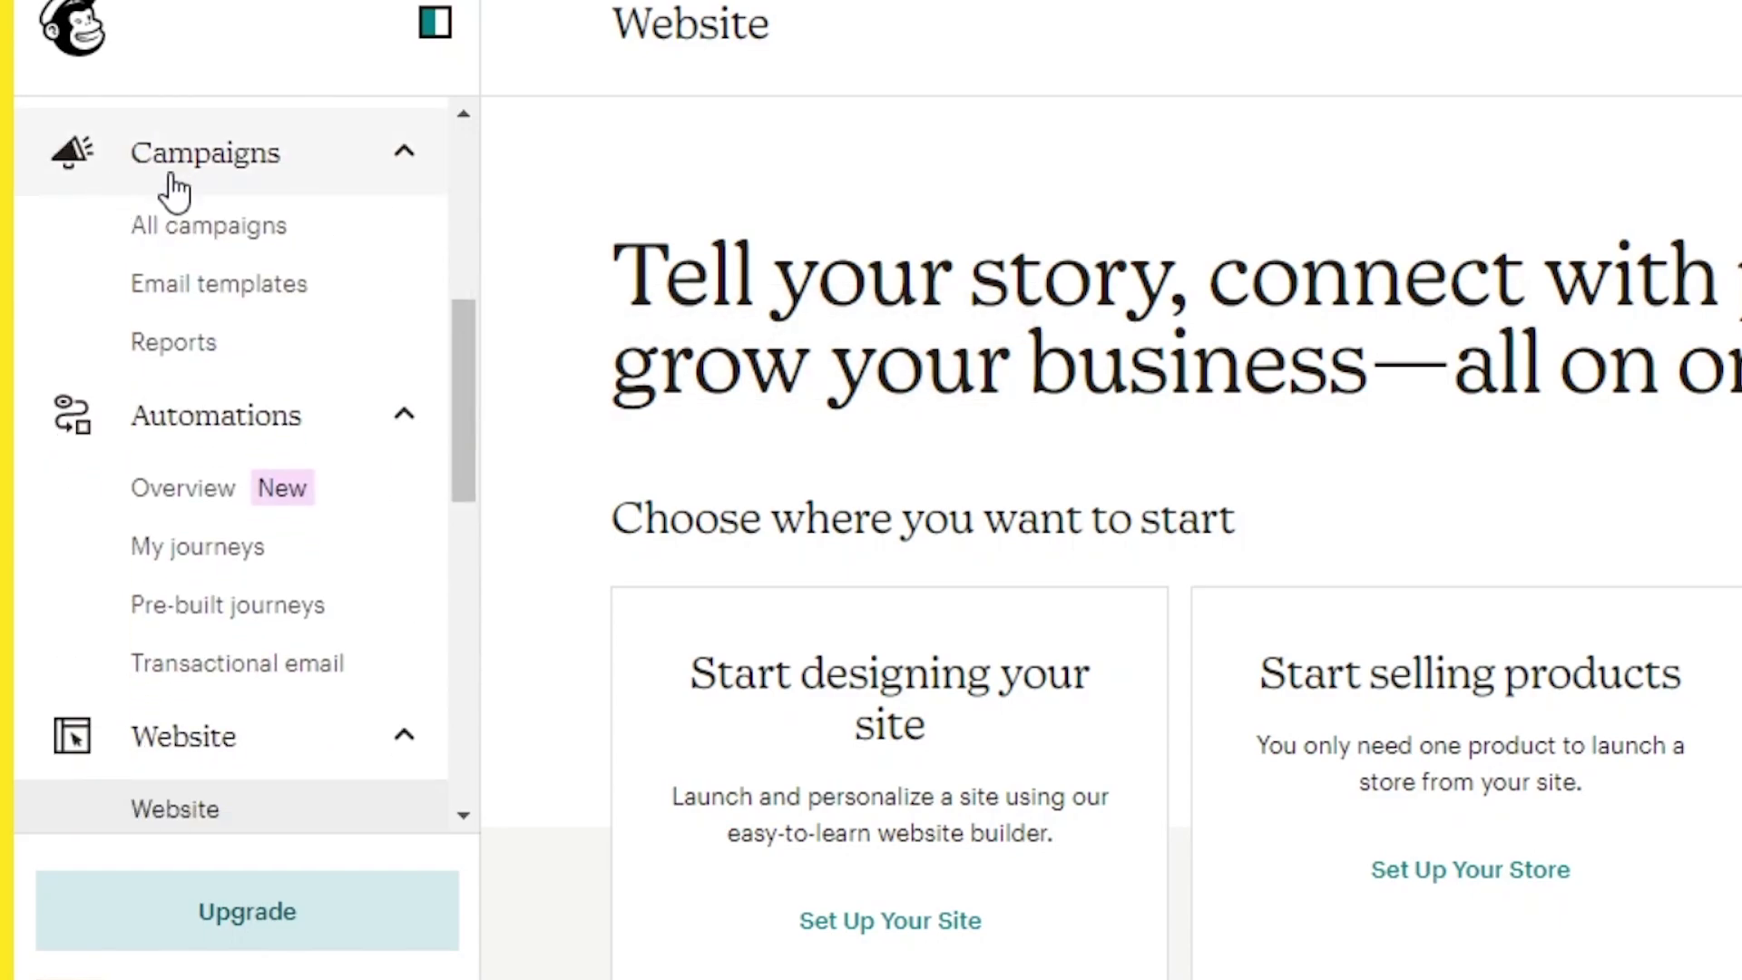
Go to the All campaigns list and look through it
left_click(156, 236)
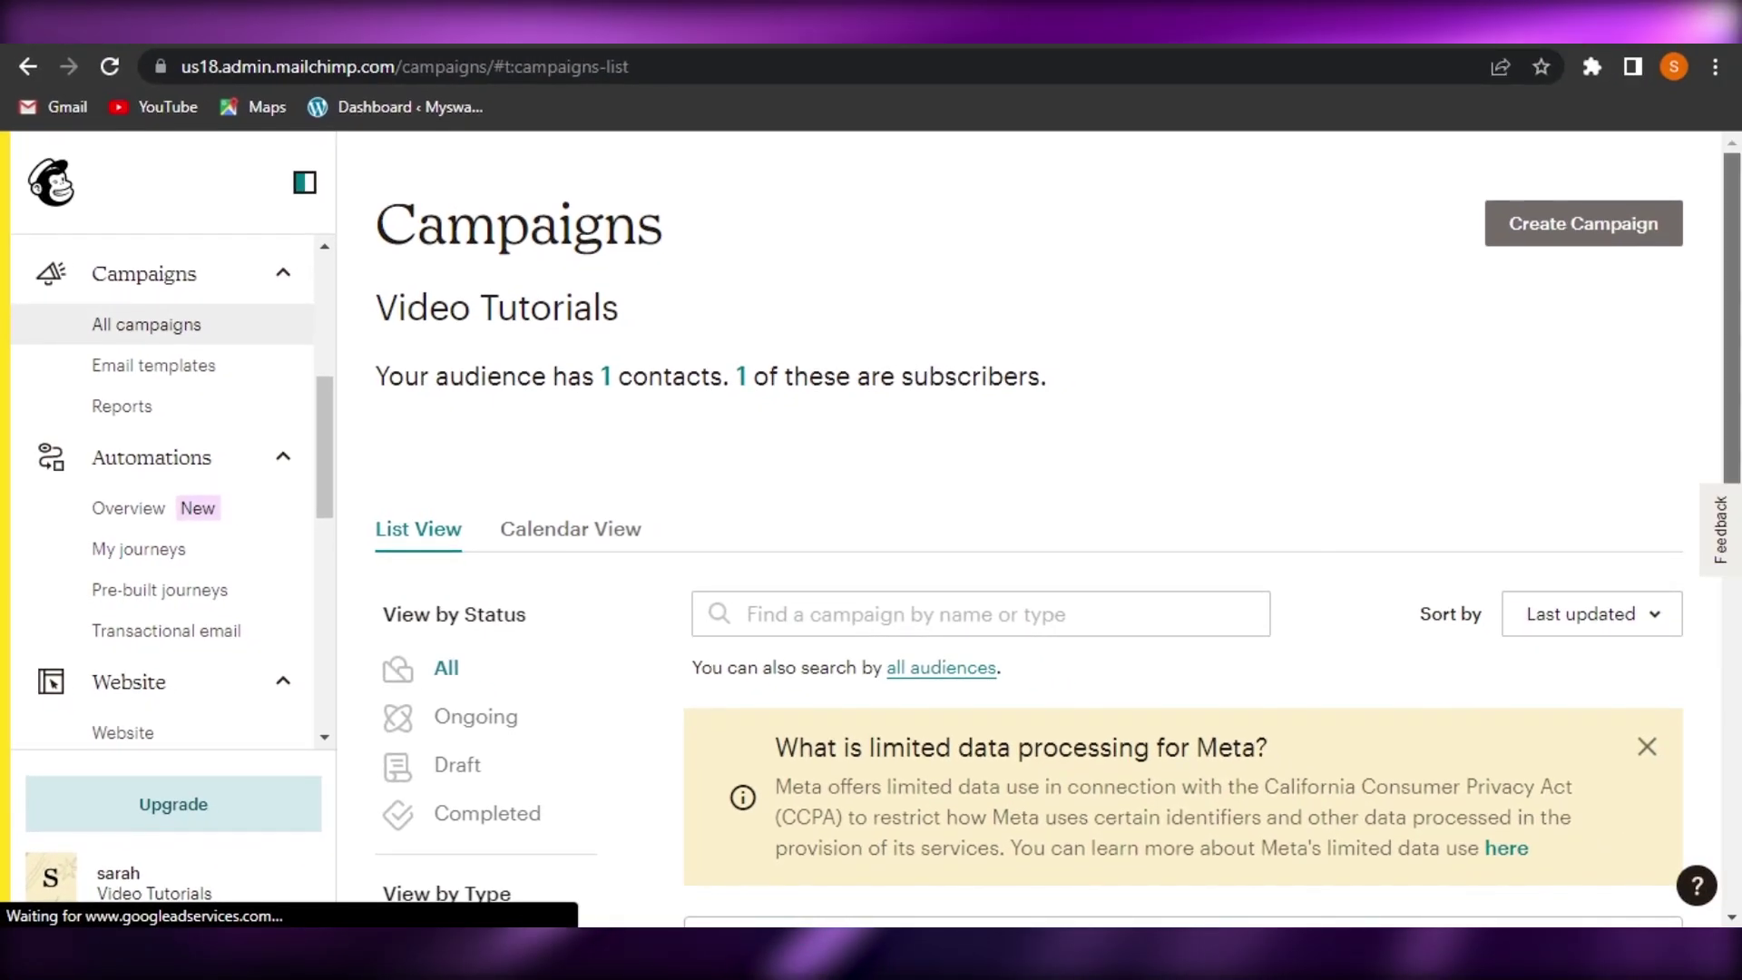
scroll(1029, 544, "down", 4)
scroll(1029, 544, "down", 3)
scroll(1029, 544, "up", 2)
scroll(1029, 544, "up", 5)
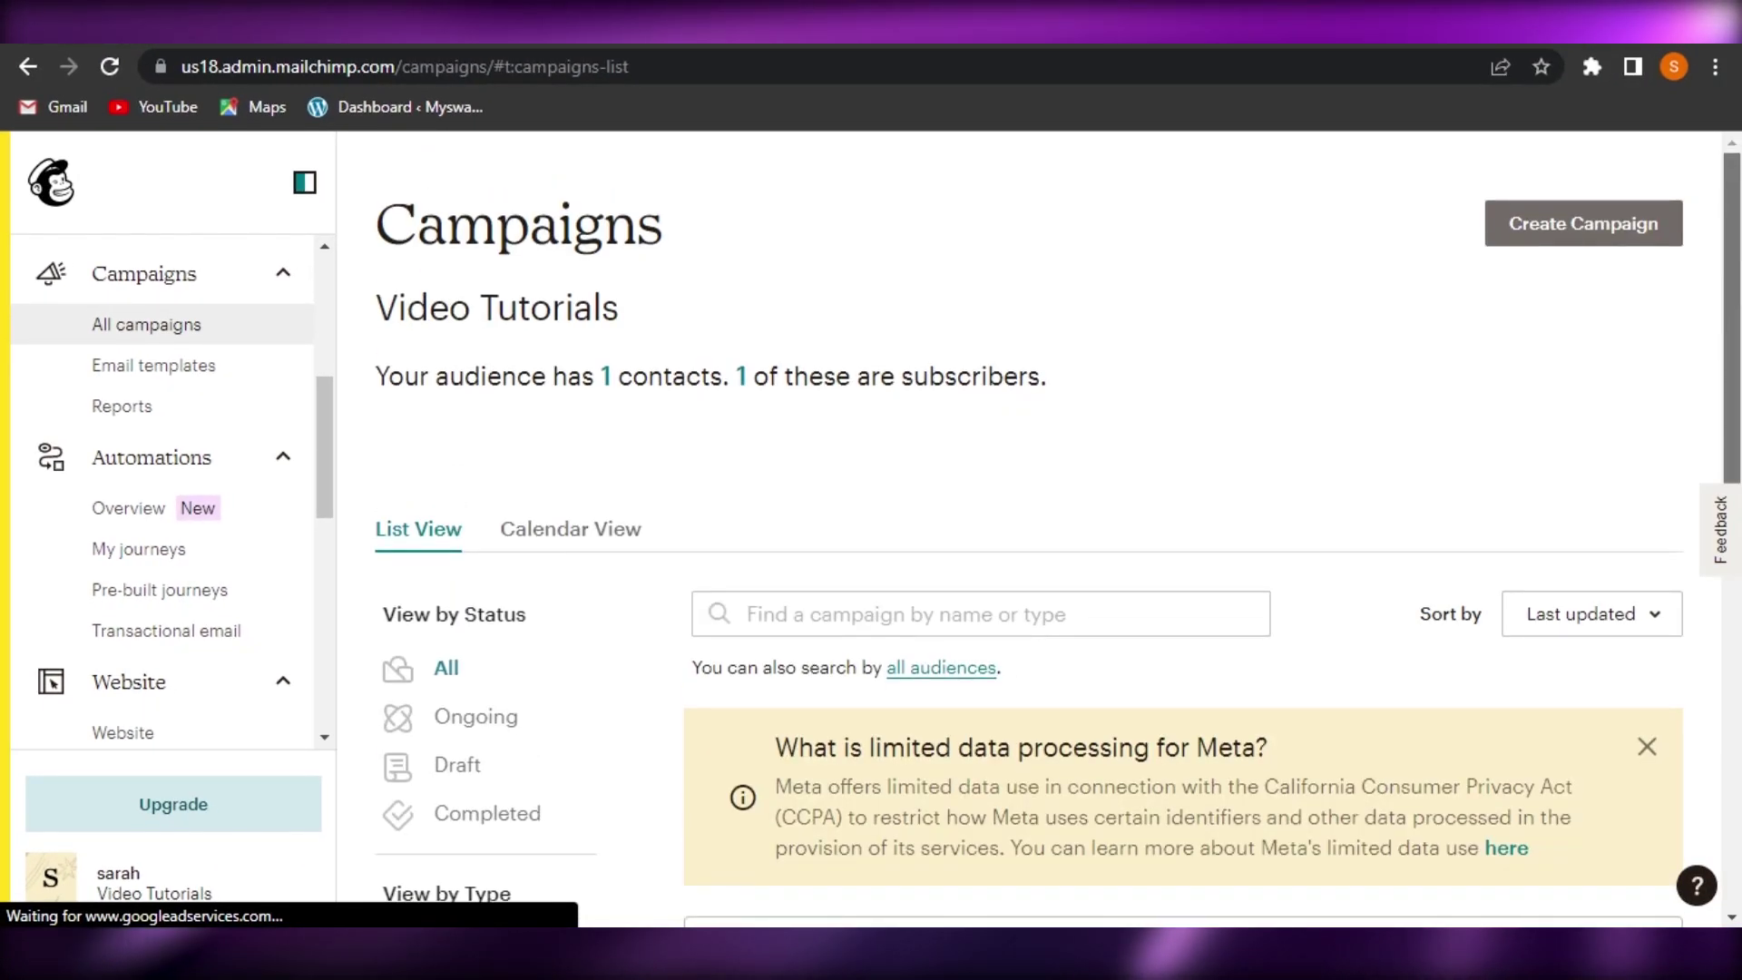
scroll(1029, 545, "down", 3)
scroll(1029, 545, "up", 3)
scroll(1029, 544, "up", 1)
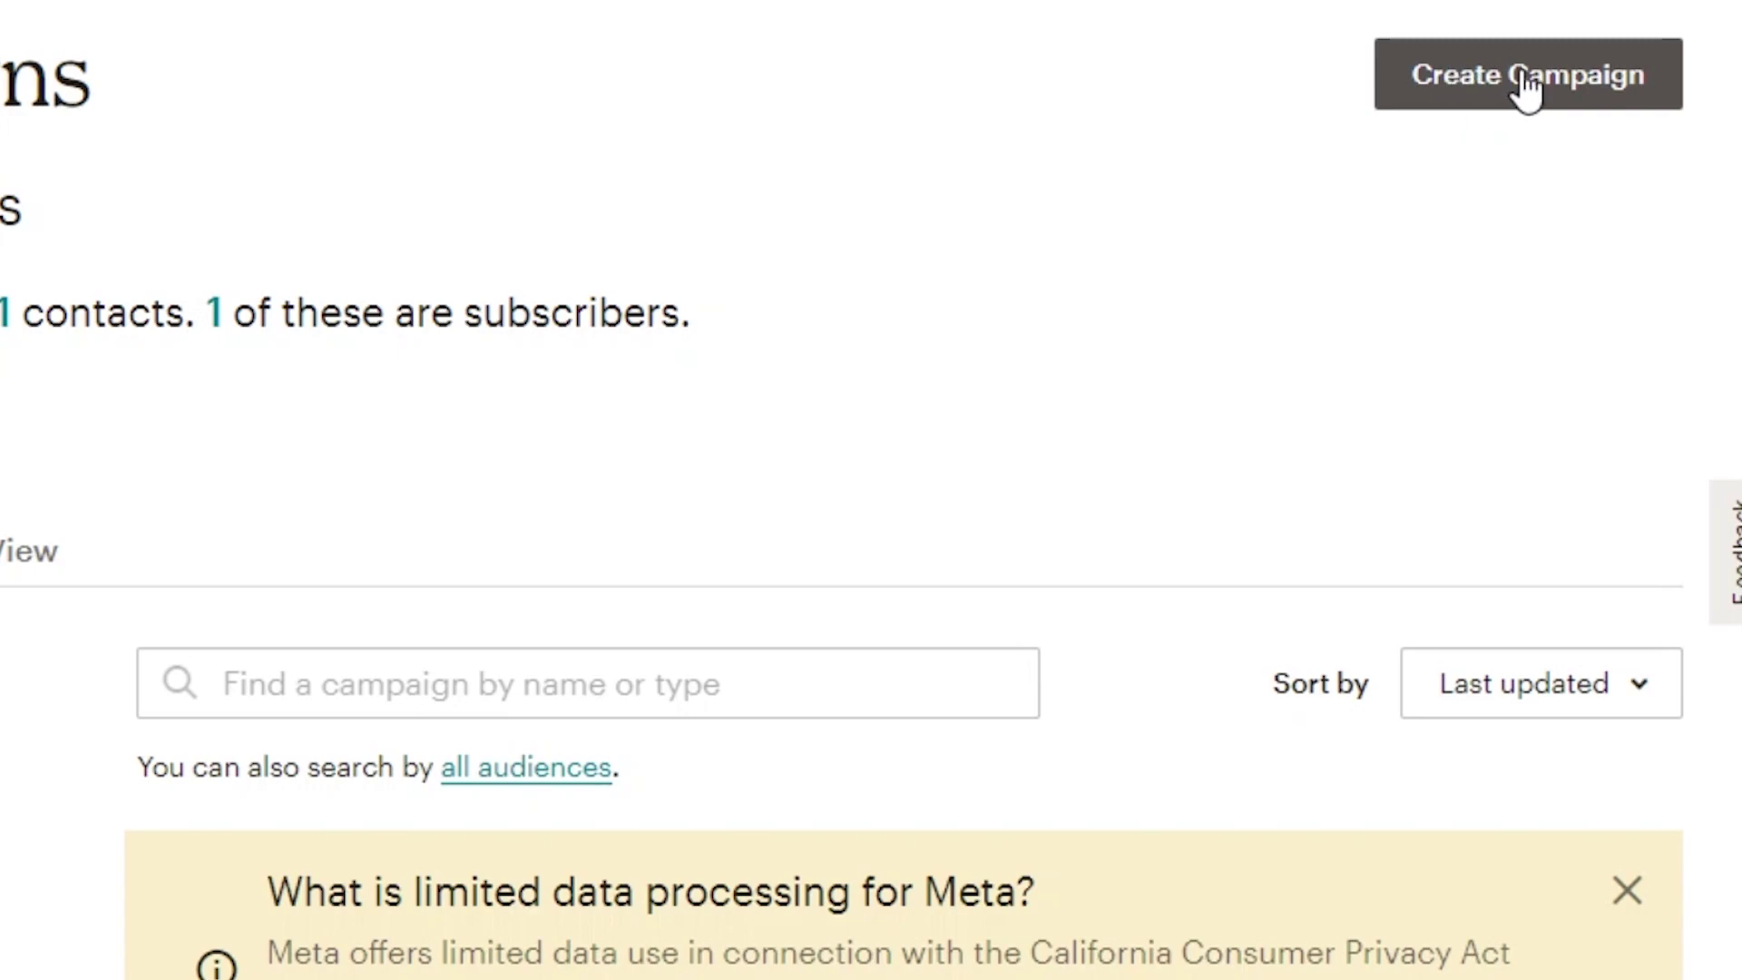
Create a new campaign with Design Email on the Regular email card
left_click(1481, 100)
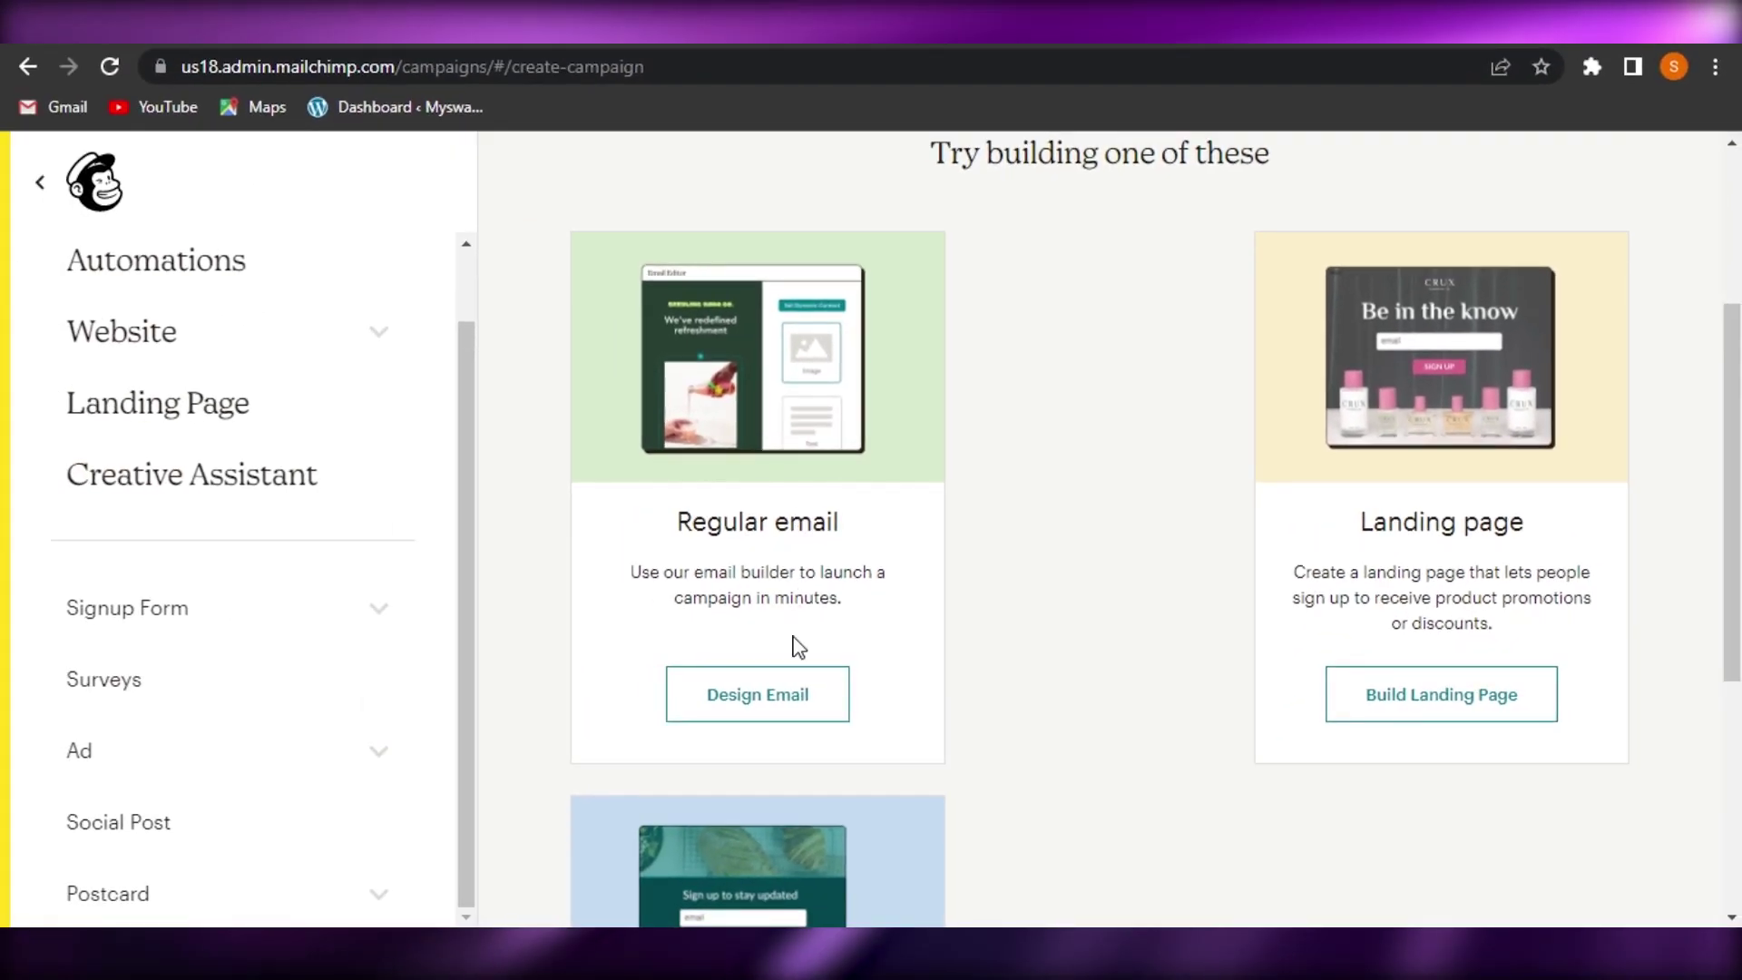
scroll(911, 665, "down", 3)
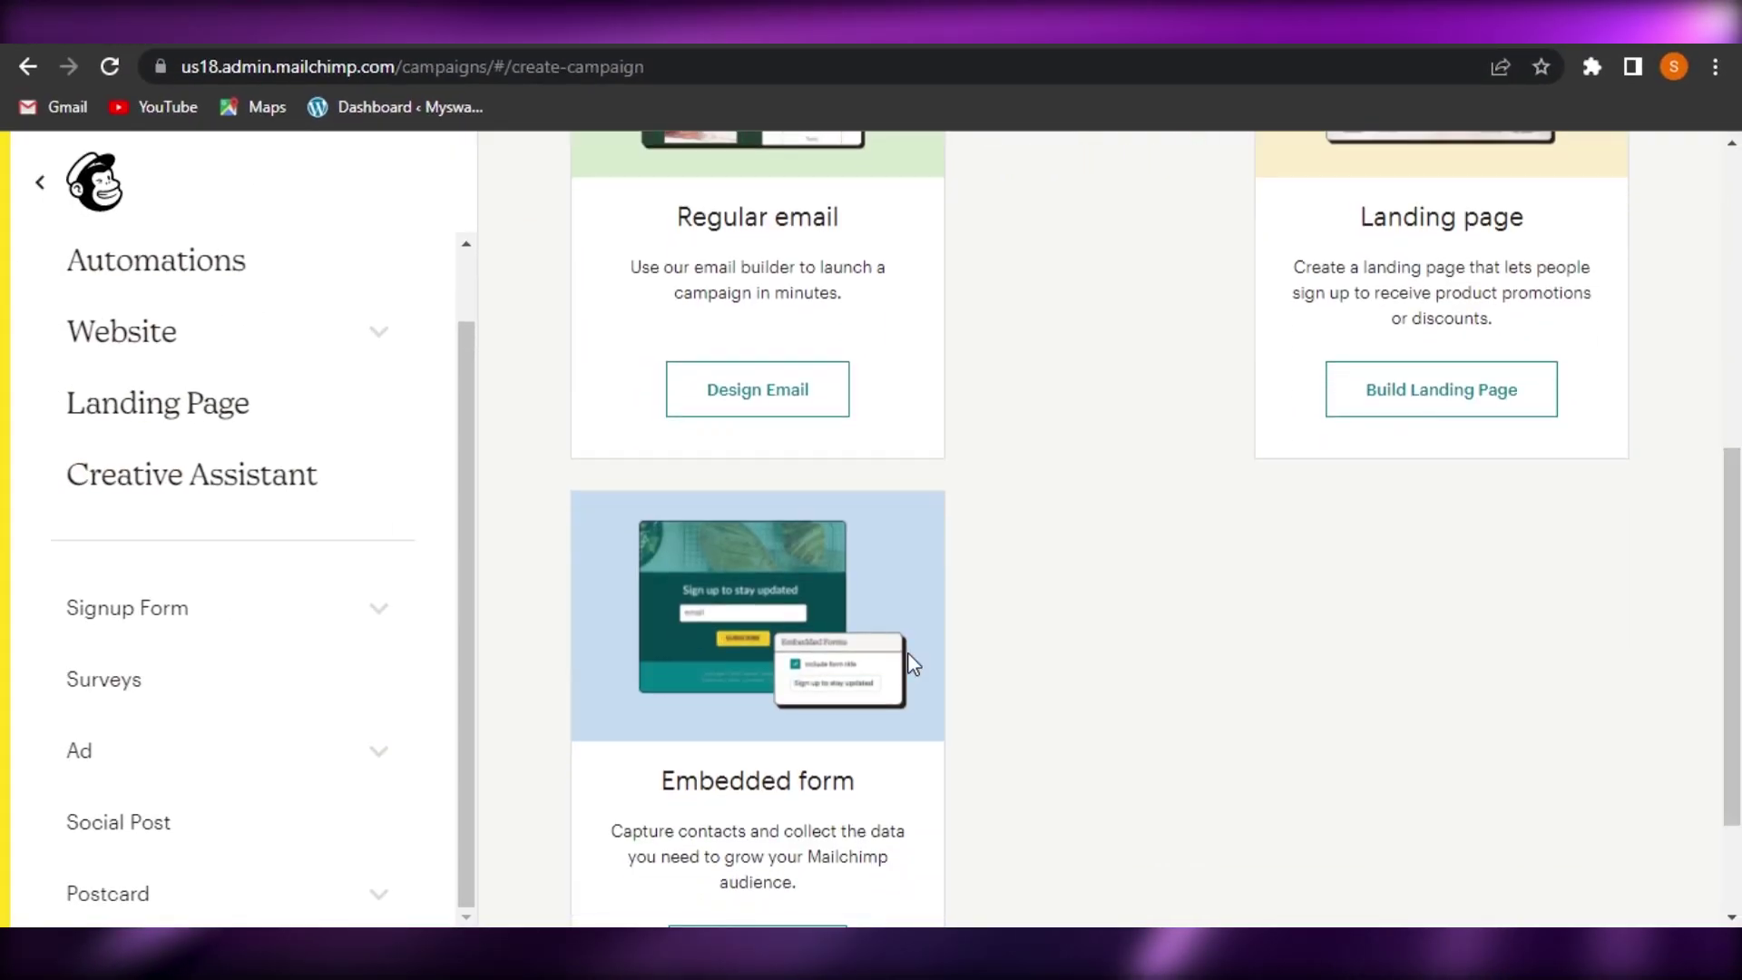
scroll(1728, 544, "up", 4)
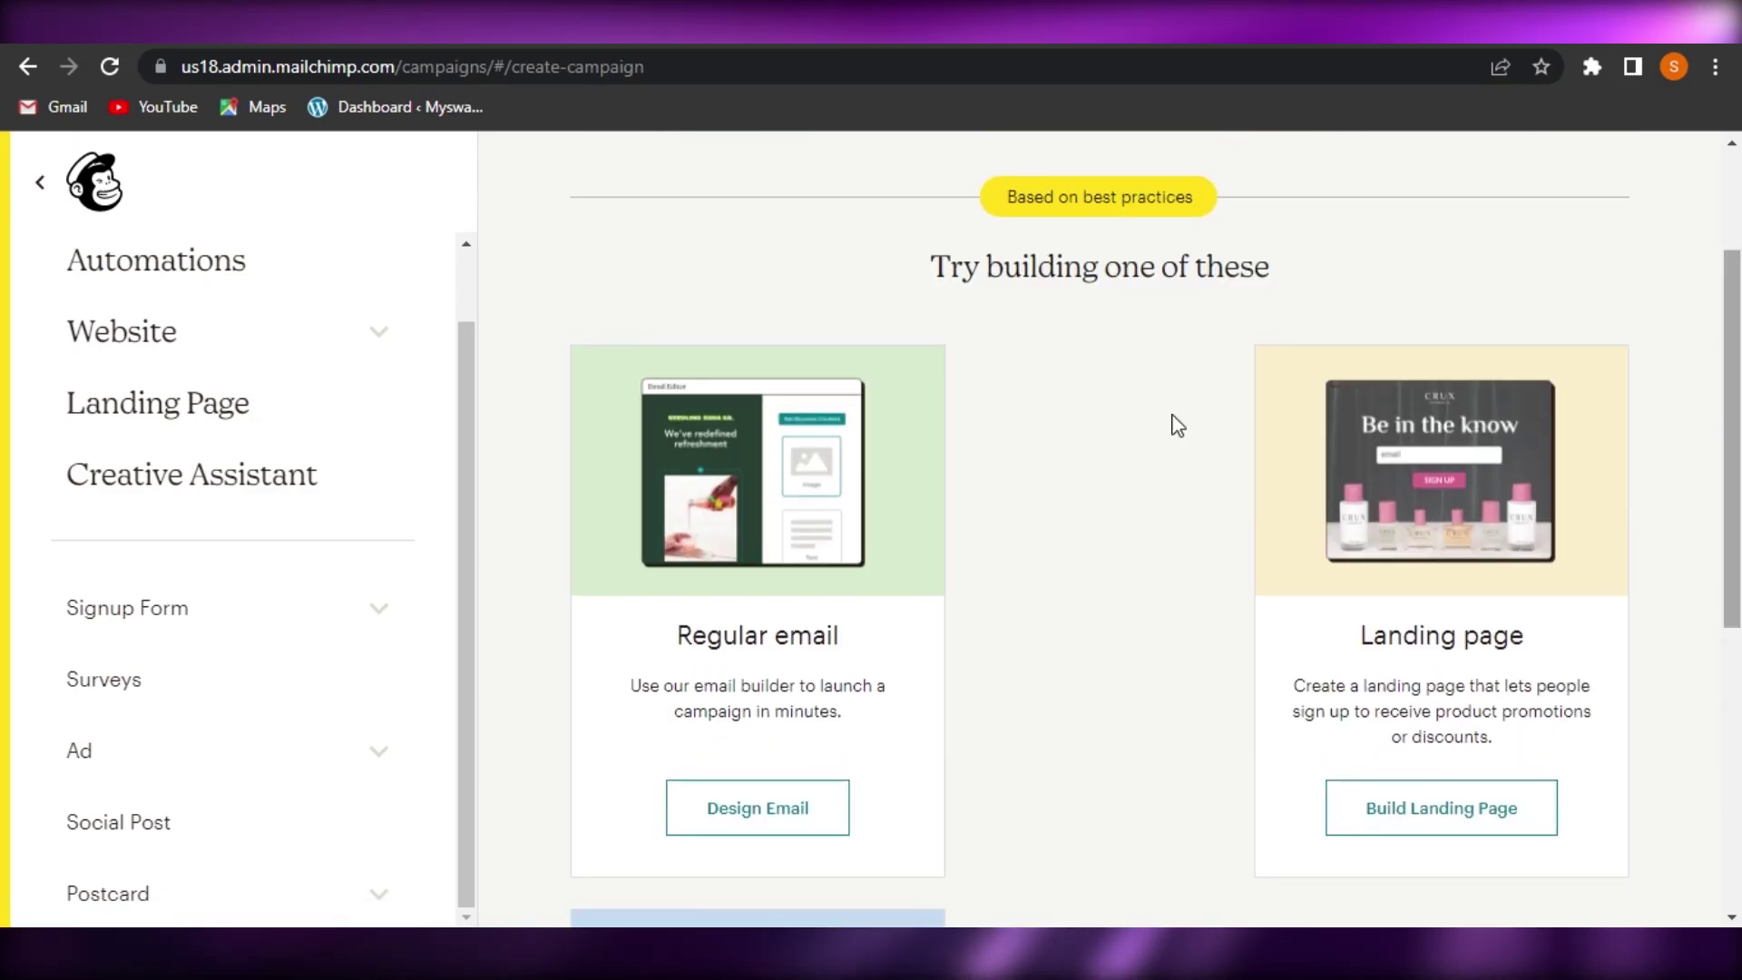
left_click(753, 807)
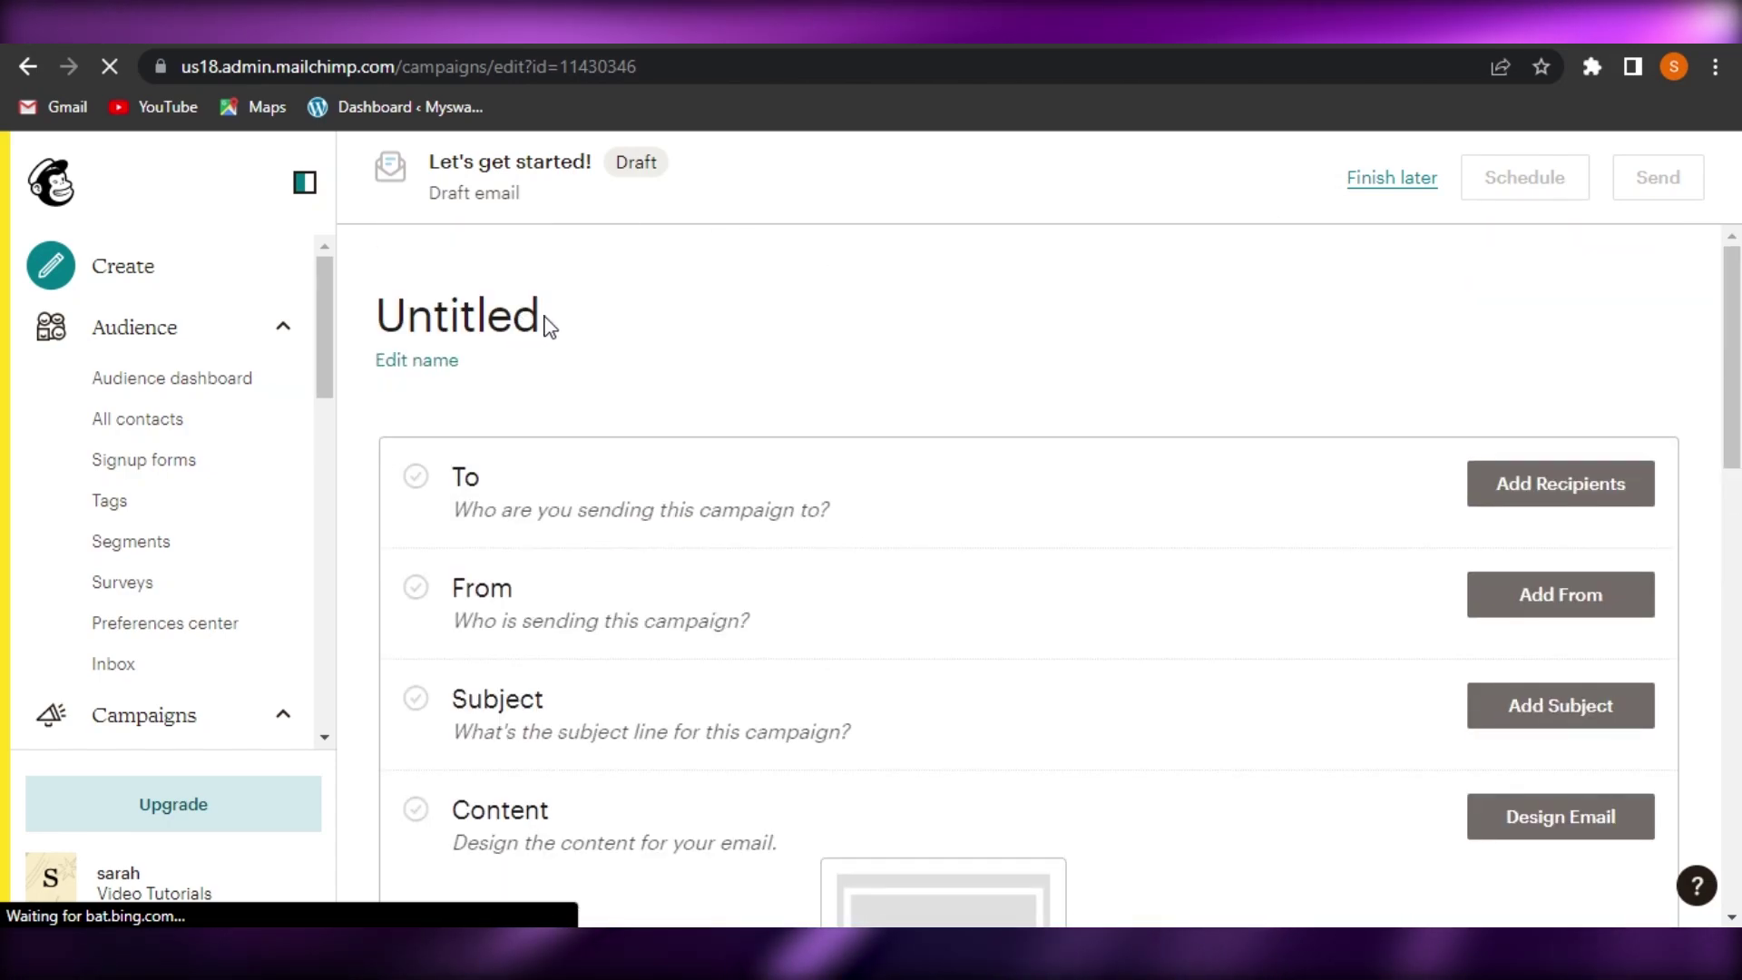
Rename the untitled campaign to 'test newsletter'
left_click(436, 362)
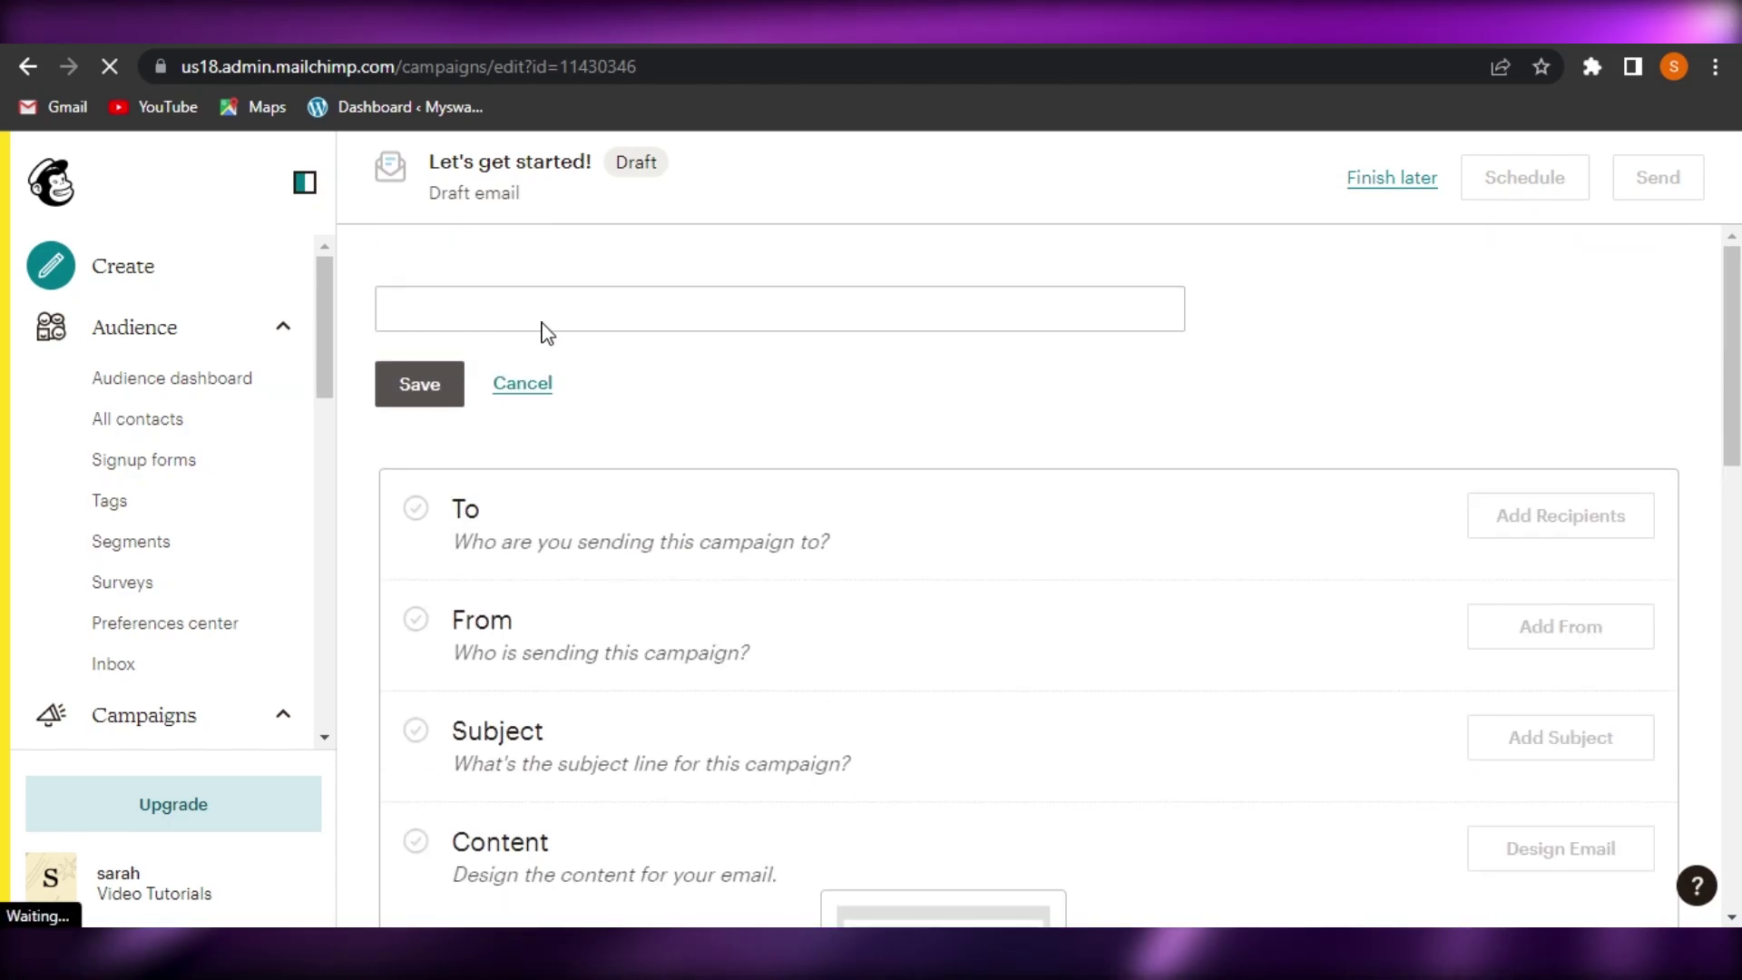
left_click(543, 313)
type("test newsletter")
key("Return")
scroll(543, 314, "down", 3)
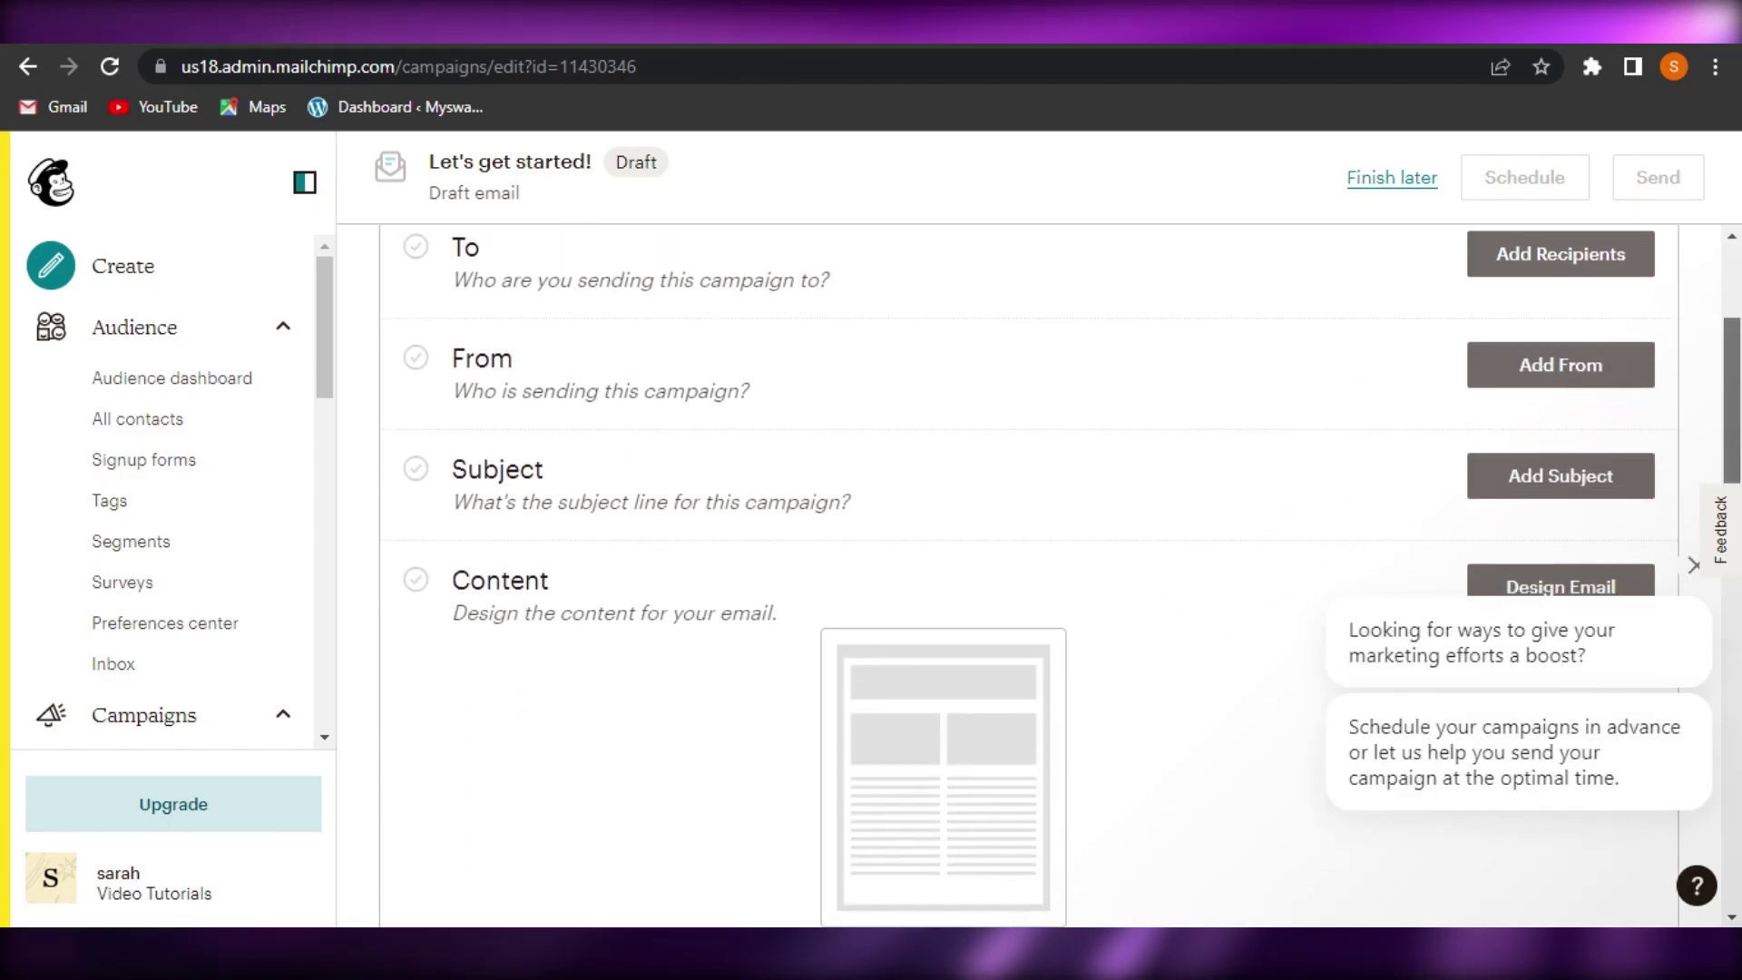
scroll(875, 279, "up", 1)
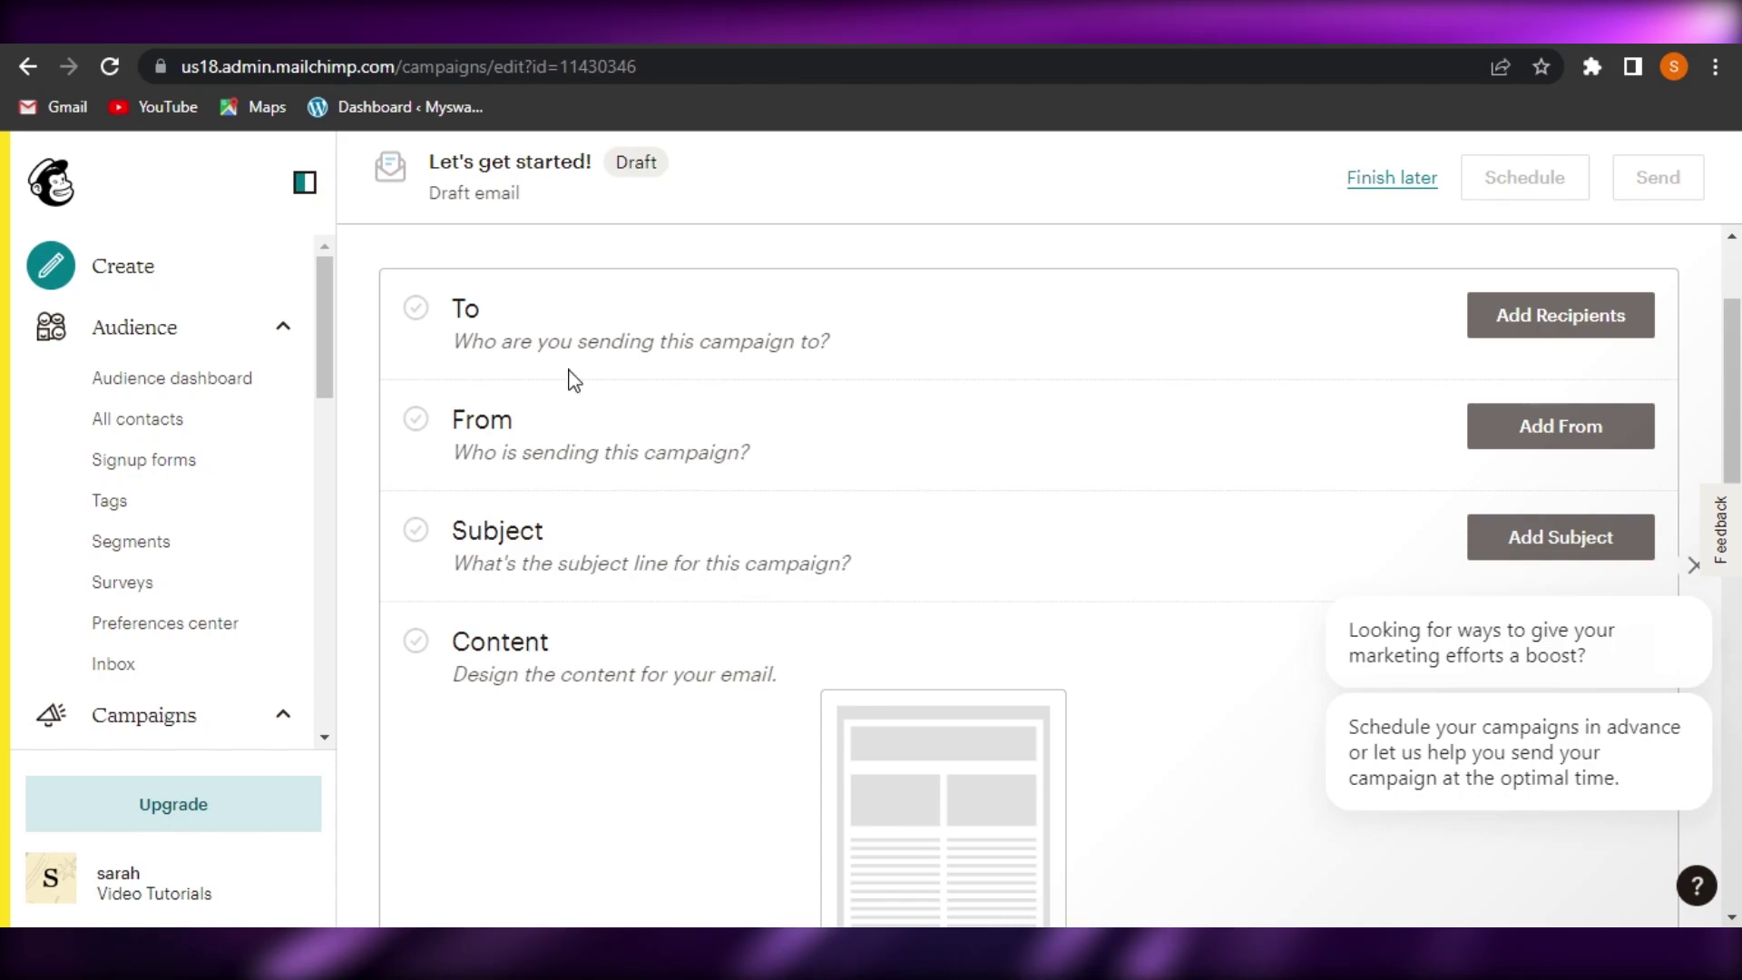
Check the campaign's recipients, which shows no contacts yet
left_click(1522, 318)
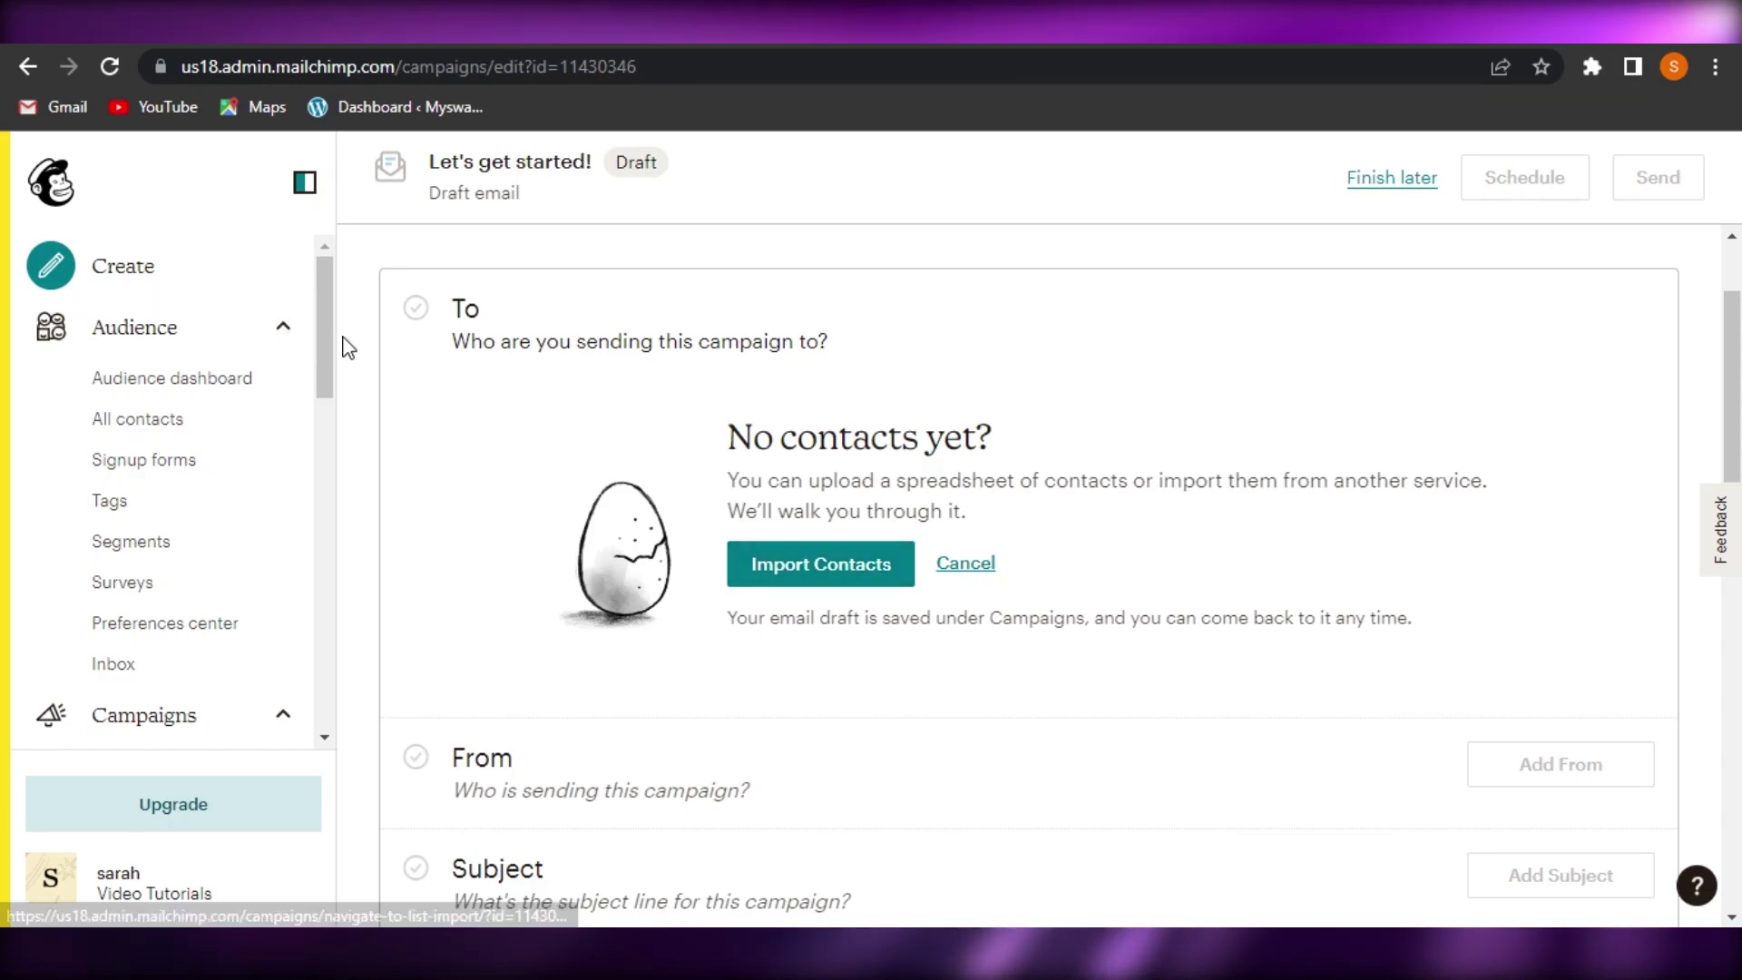
scroll(320, 453, "down", 5)
scroll(319, 436, "up", 5)
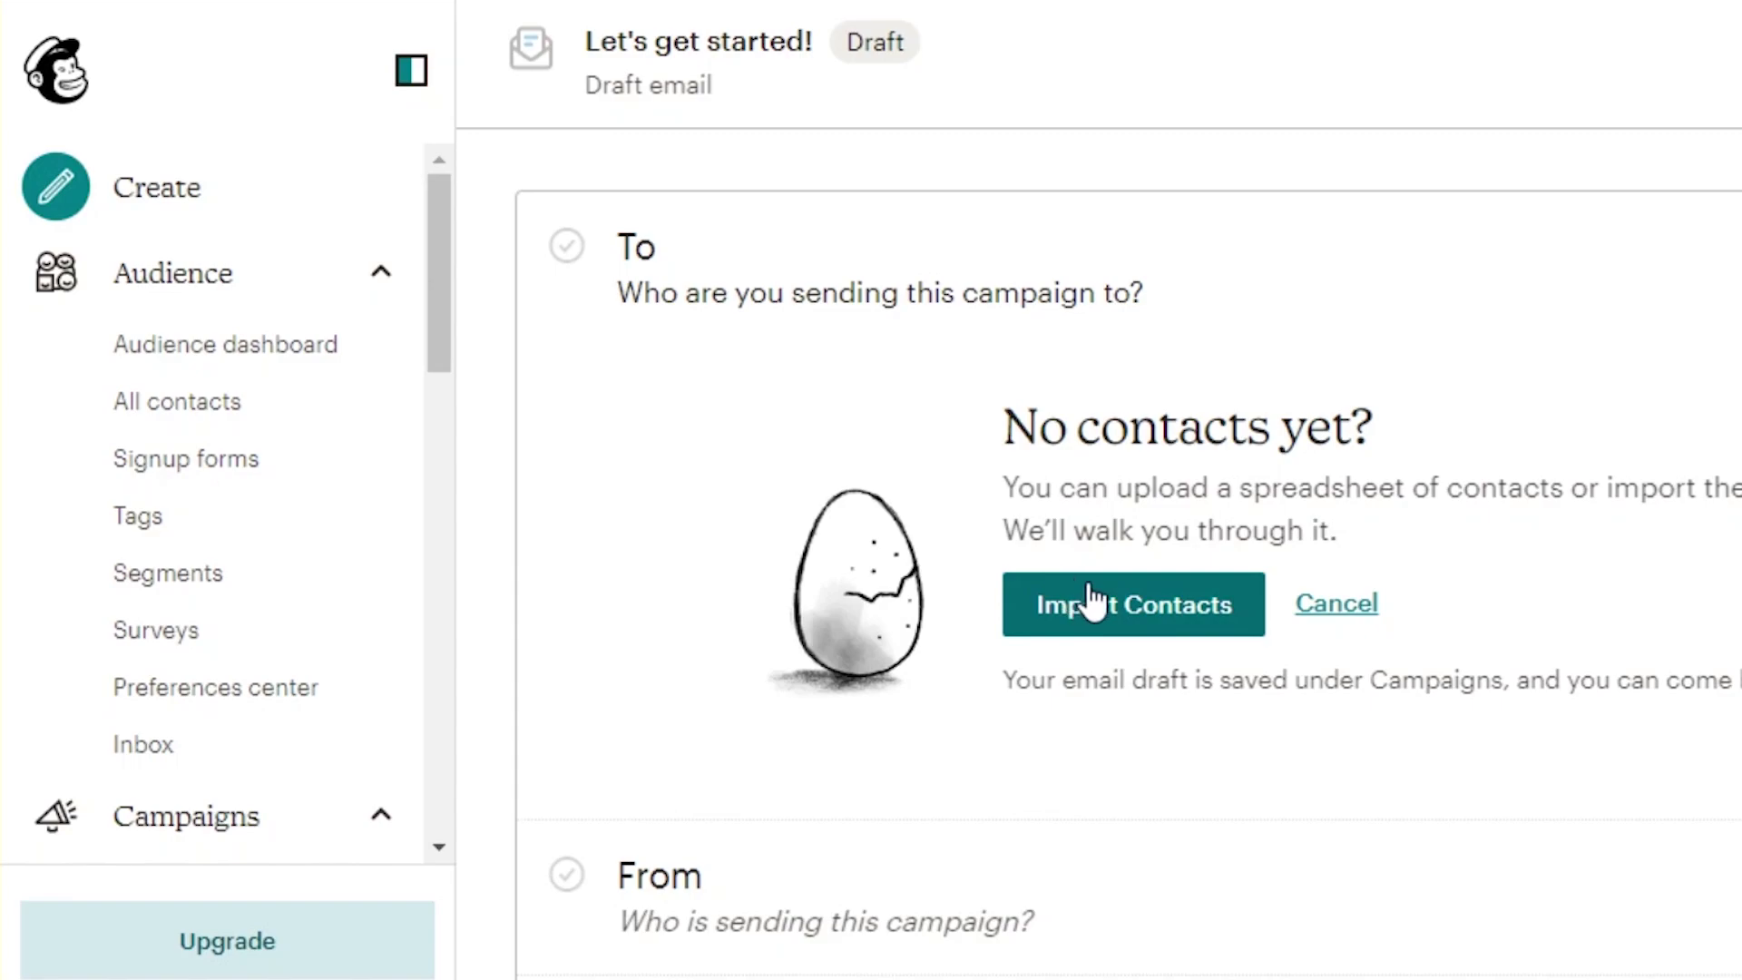
scroll(1206, 720, "down", 5)
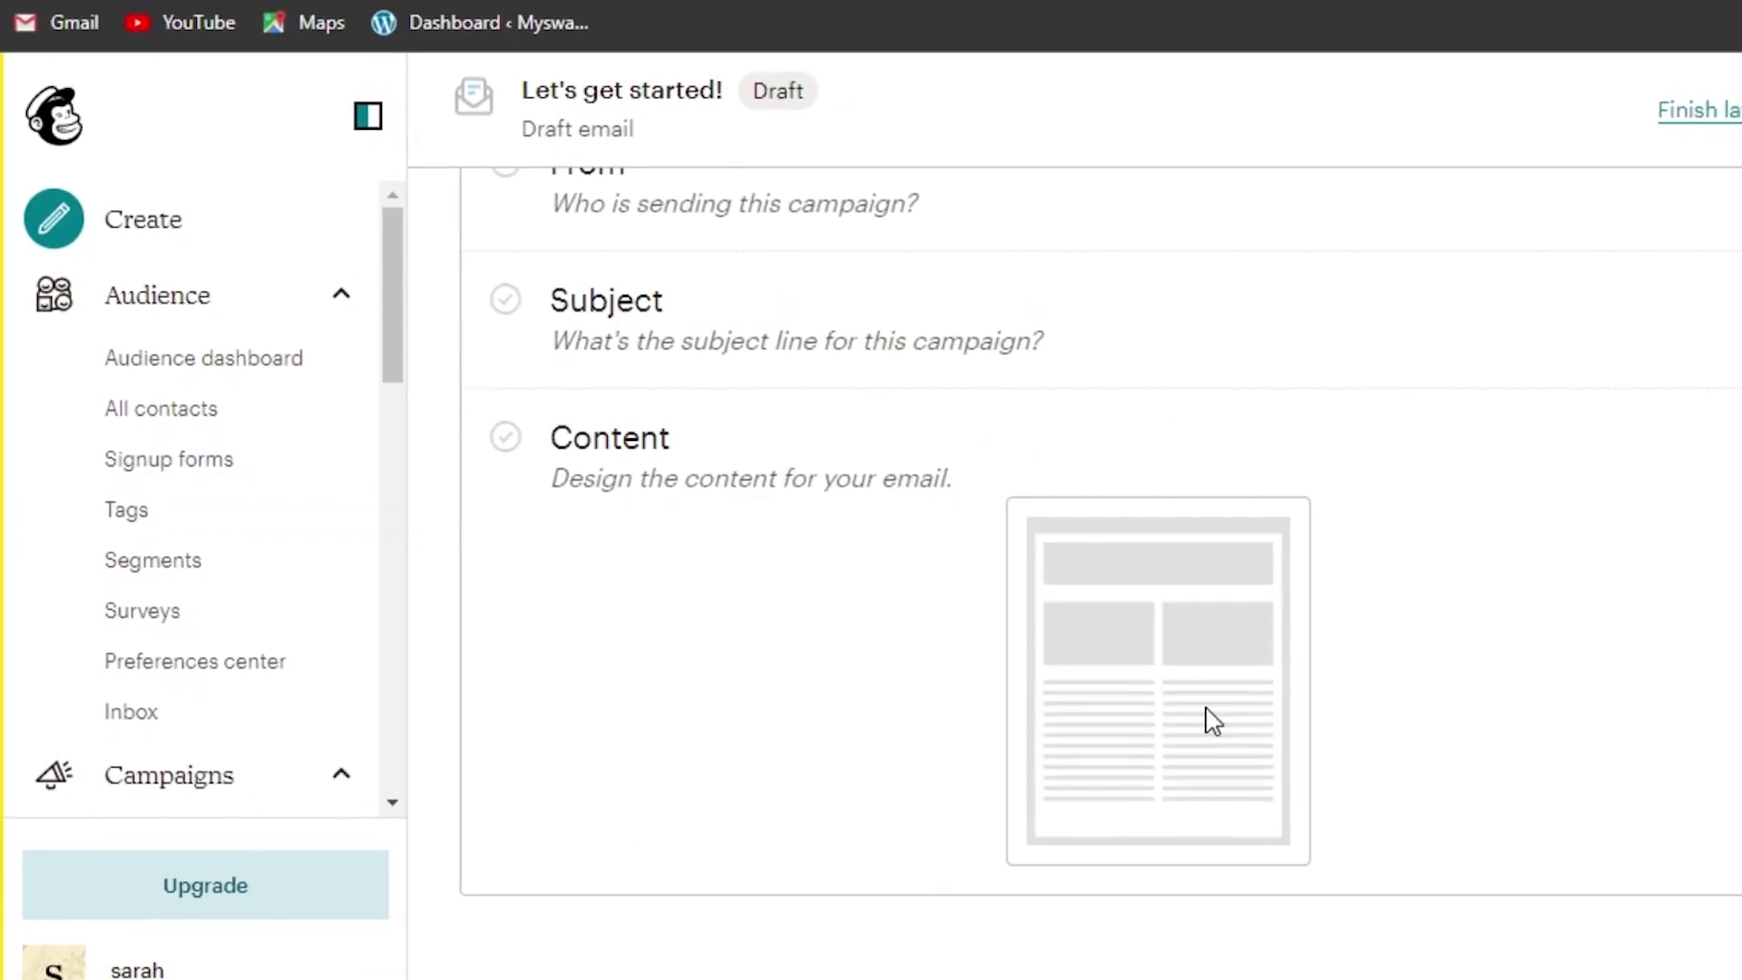
scroll(1736, 399, "up", 3)
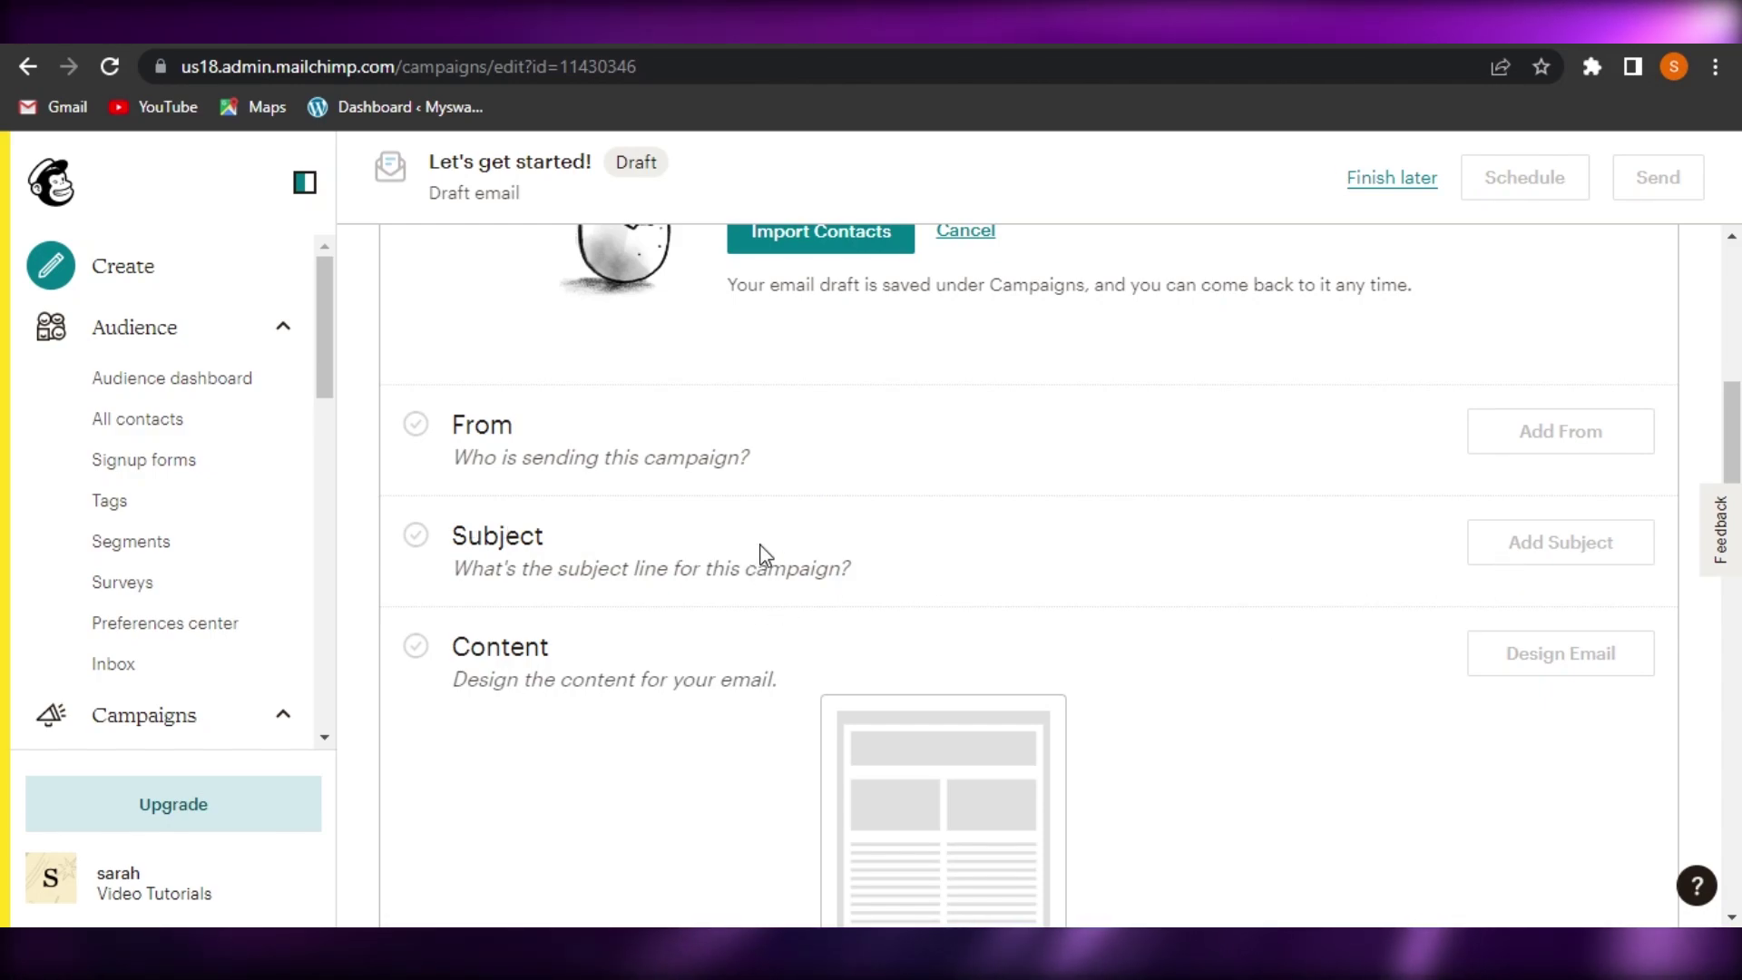
scroll(646, 606, "down", 2)
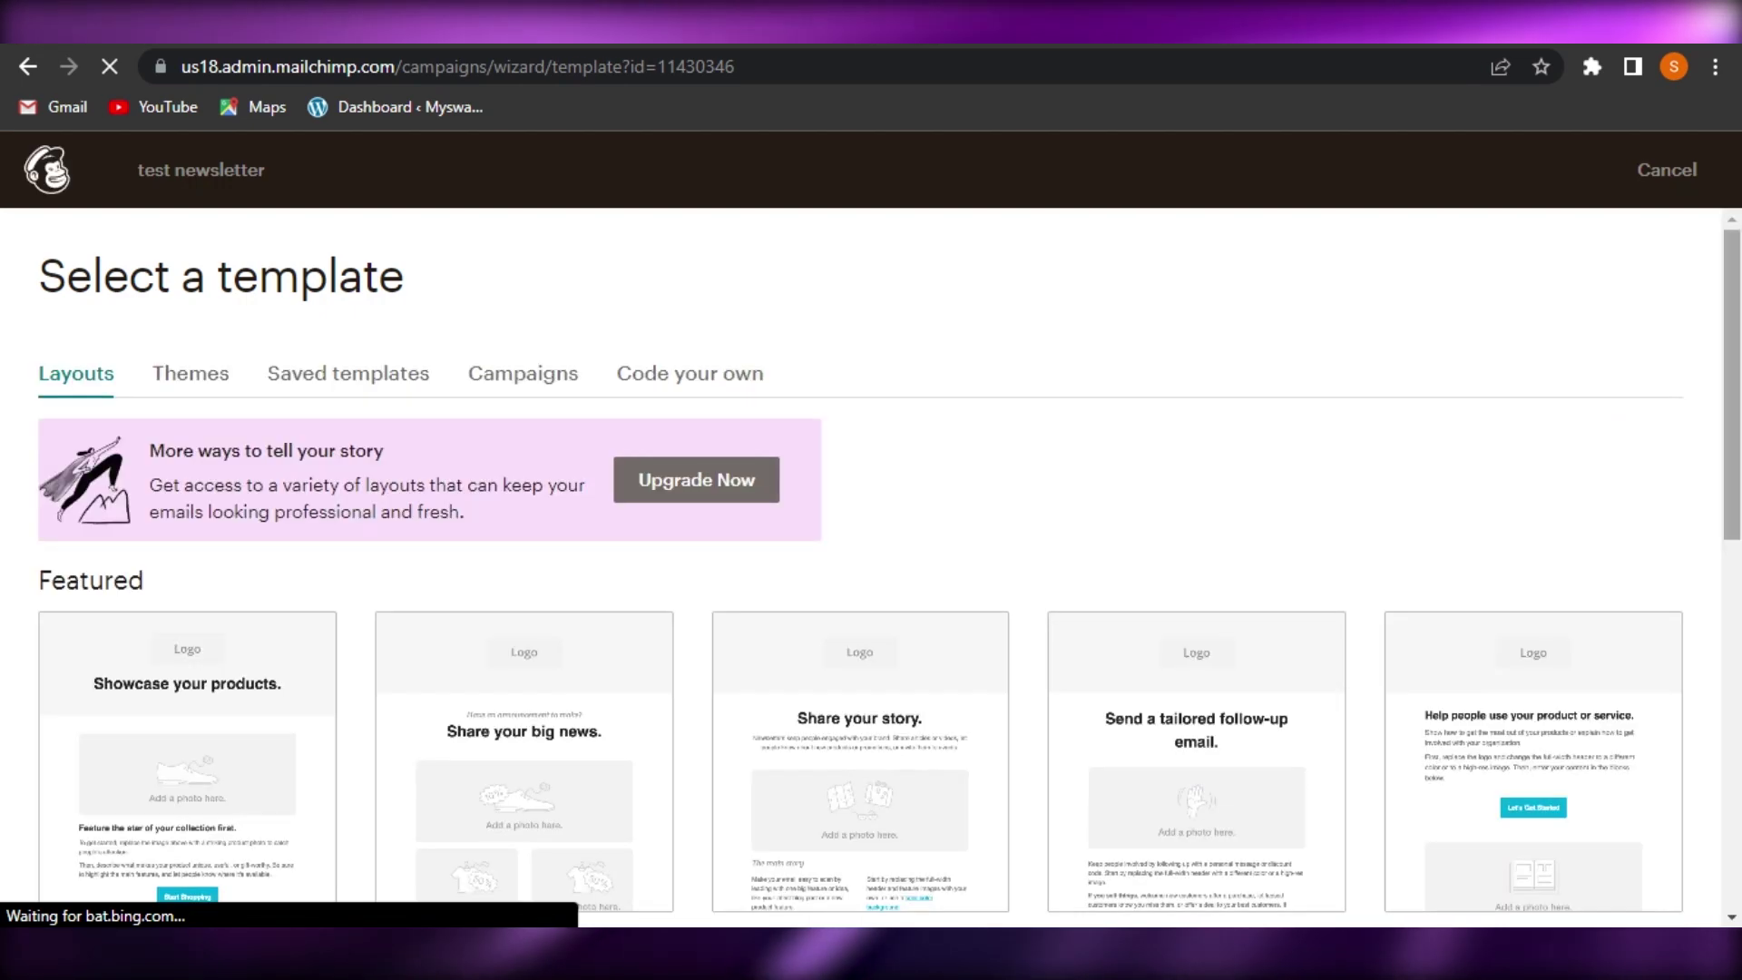
Browse the Layouts gallery and pick the Sell Products featured template
scroll(835, 821, "down", 4)
scroll(816, 518, "up", 1)
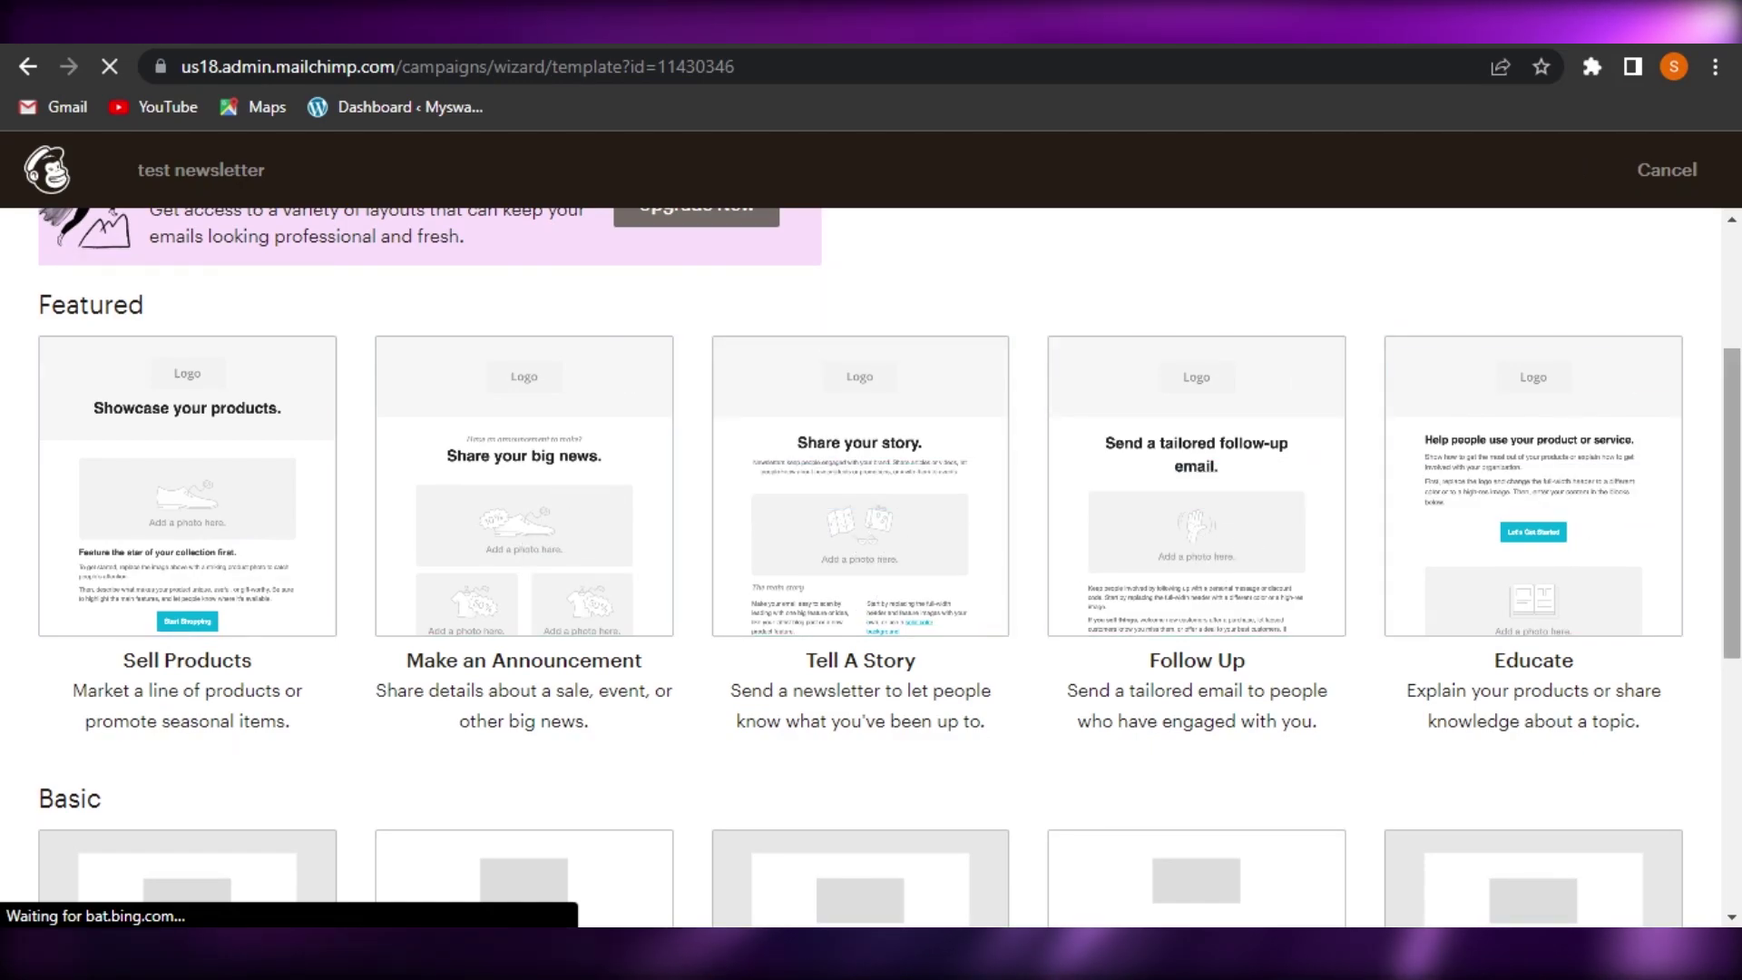
scroll(1452, 526, "down", 4)
scroll(965, 488, "up", 4)
scroll(965, 488, "down", 2)
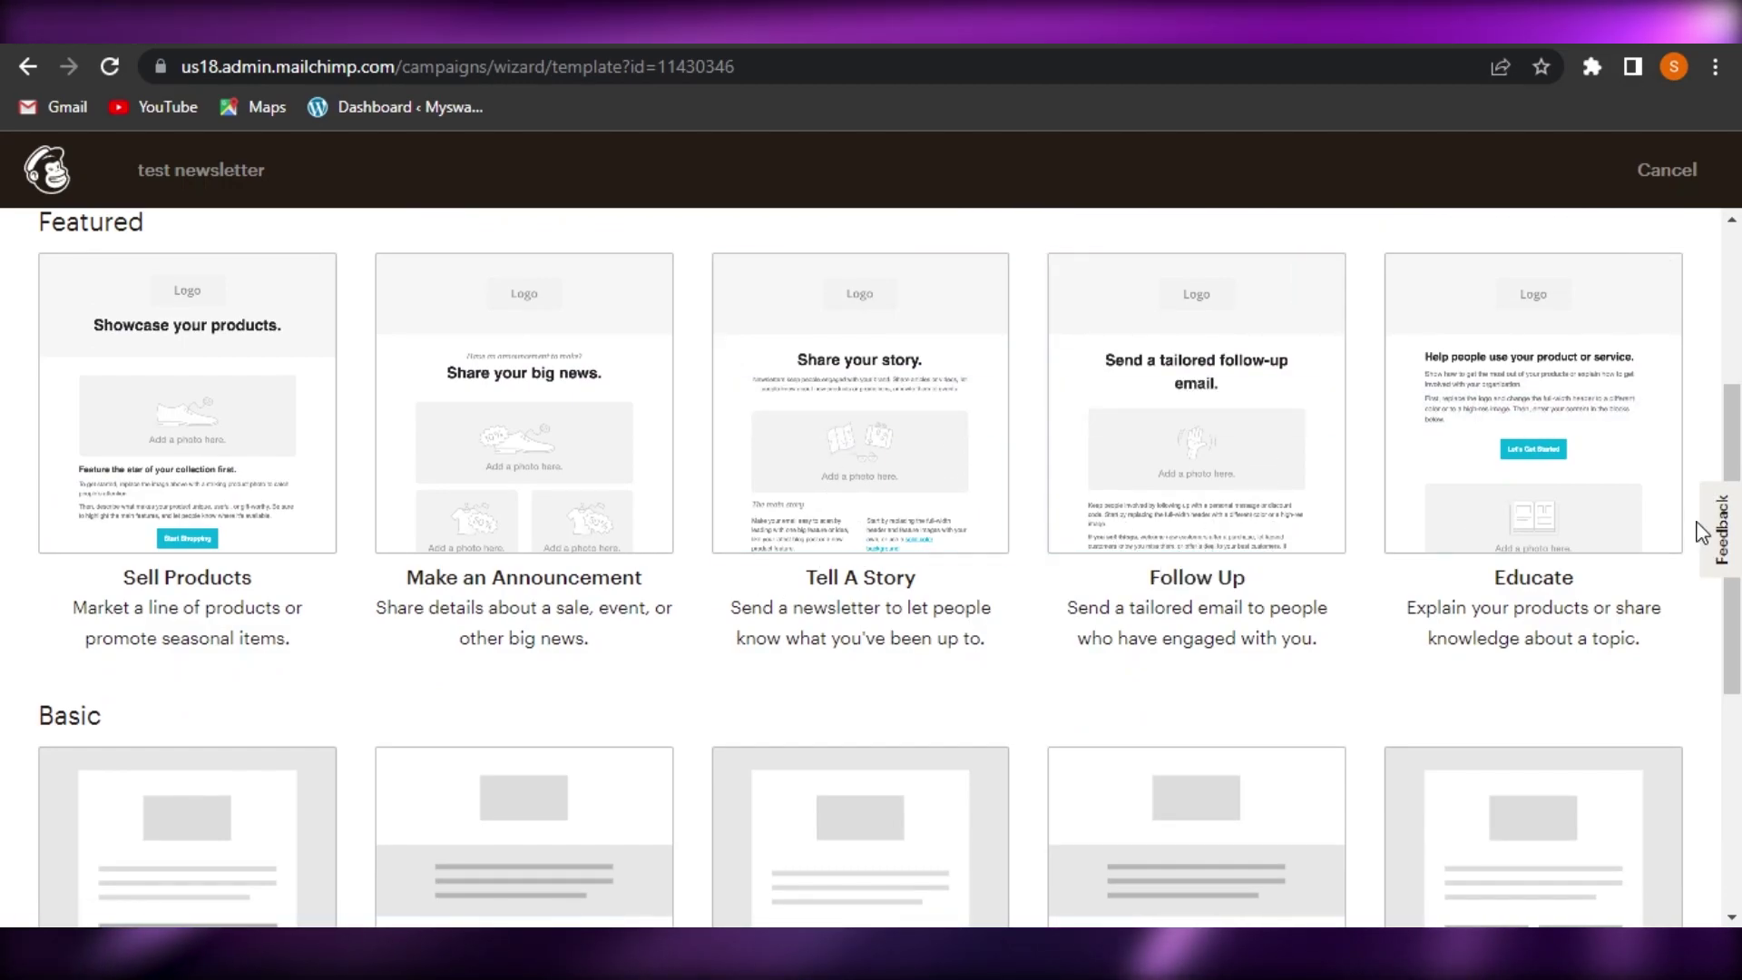
scroll(1002, 270, "up", 2)
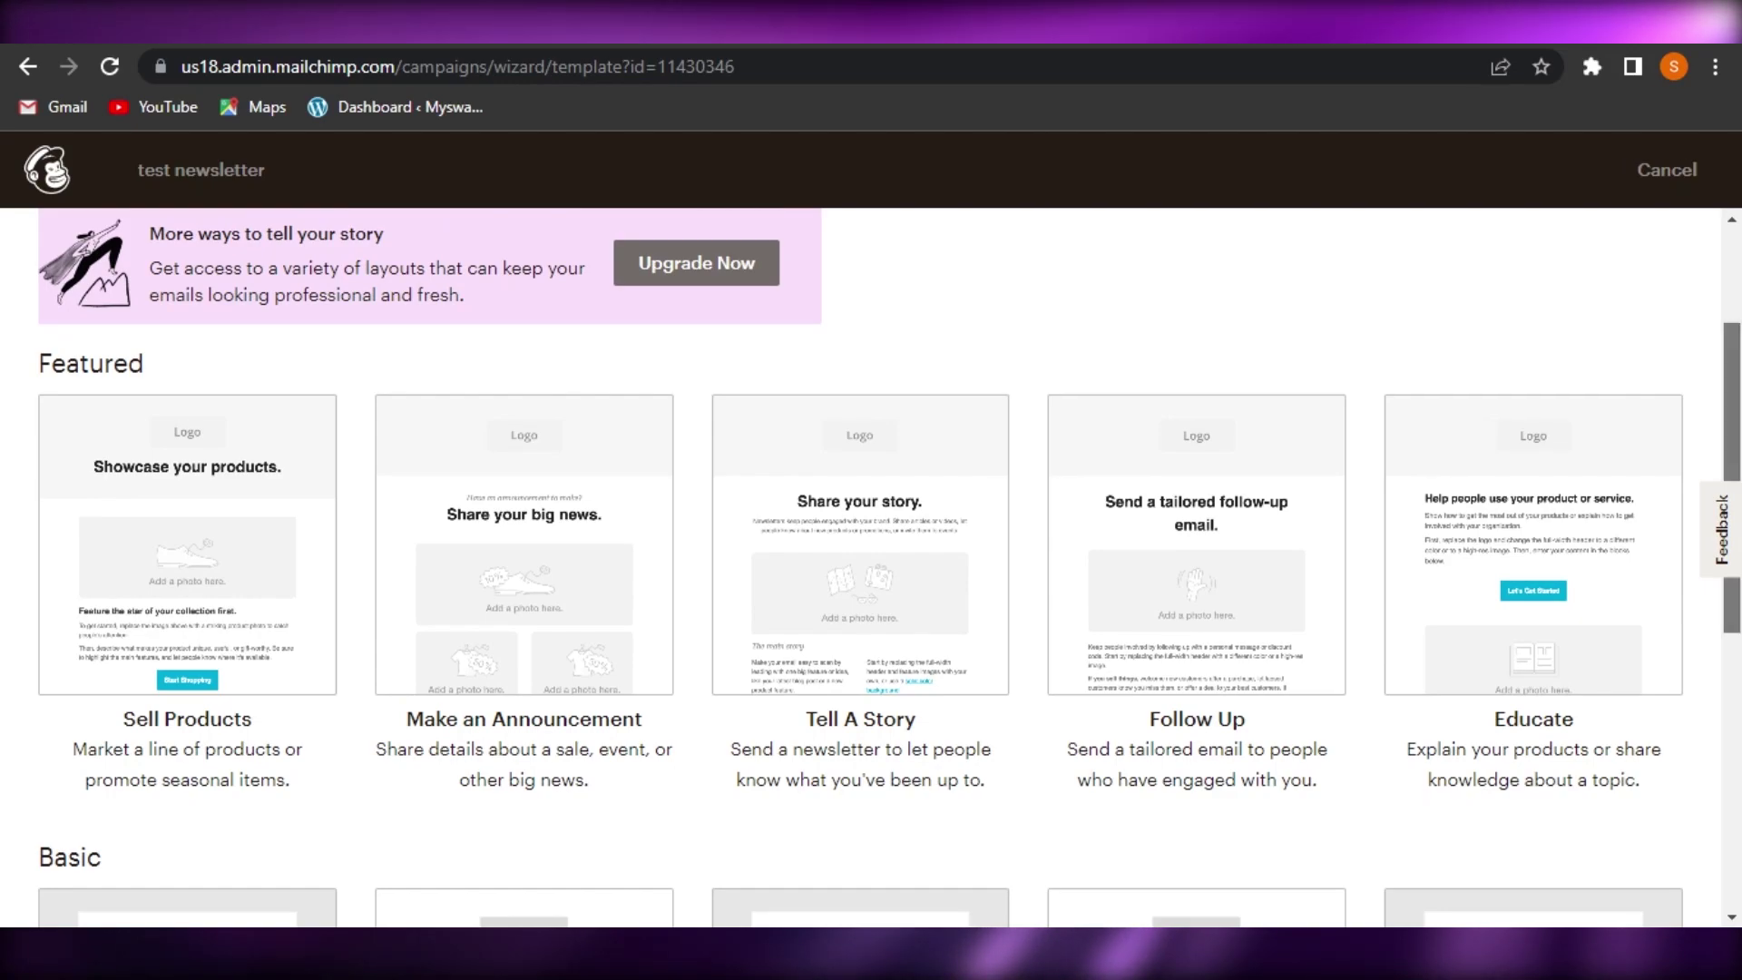
scroll(1002, 269, "up", 2)
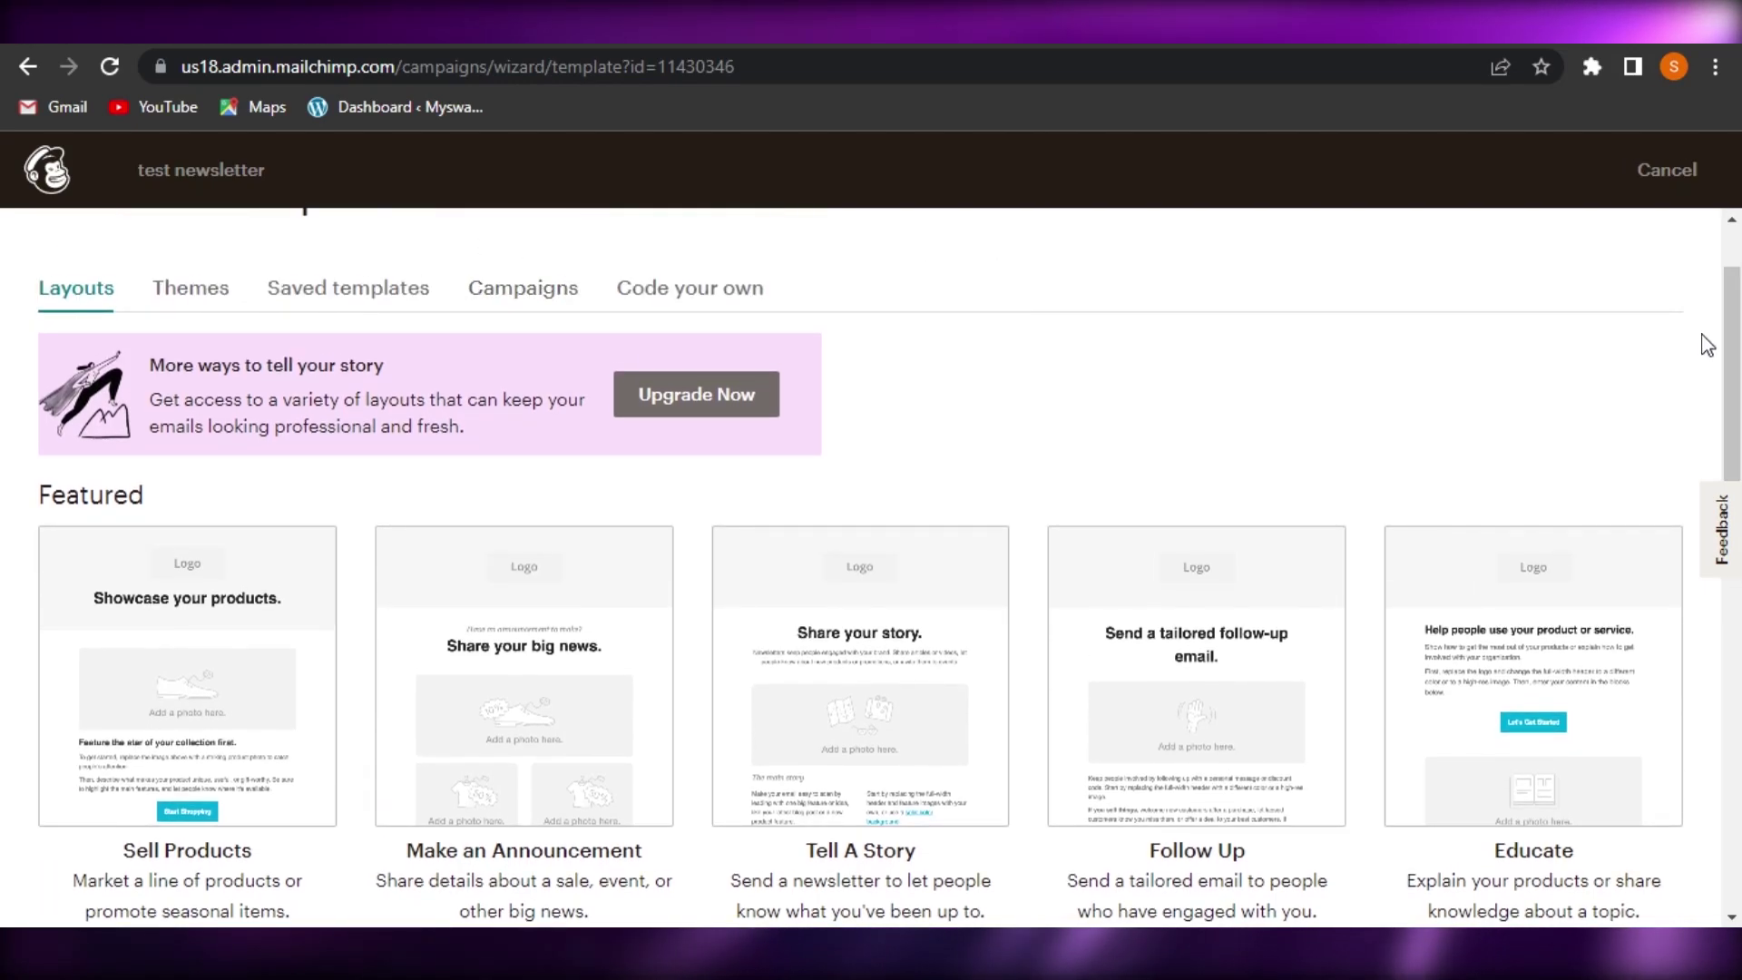
scroll(701, 588, "down", 2)
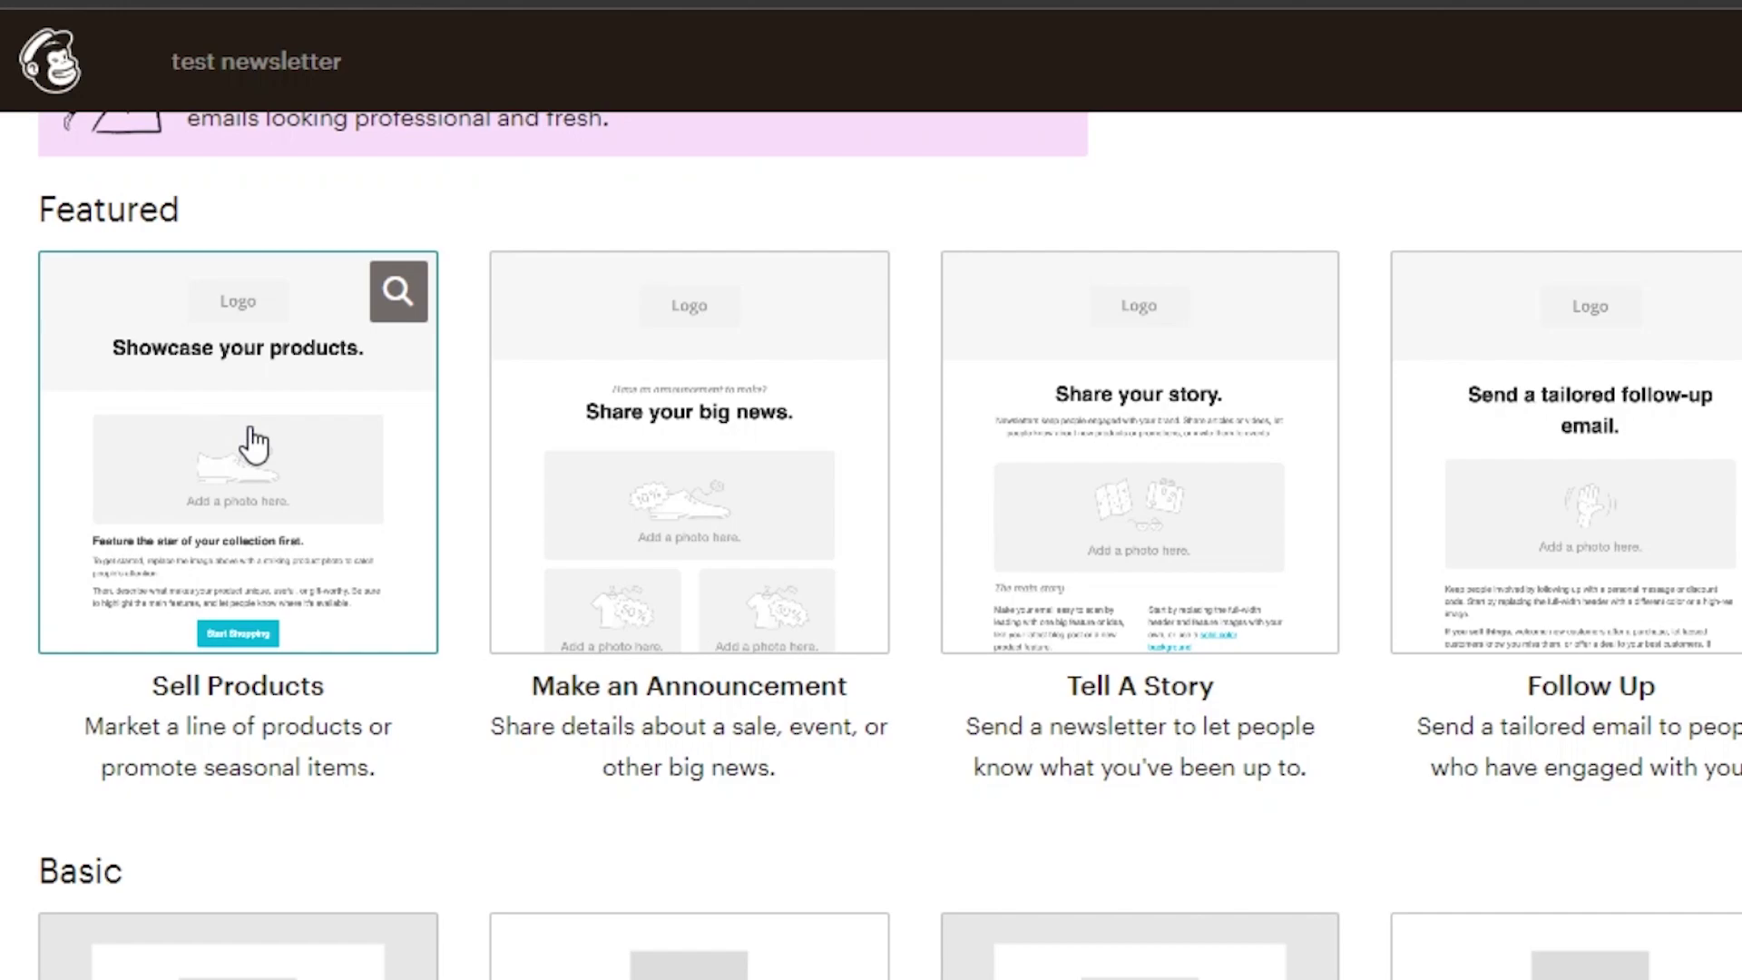
left_click(254, 444)
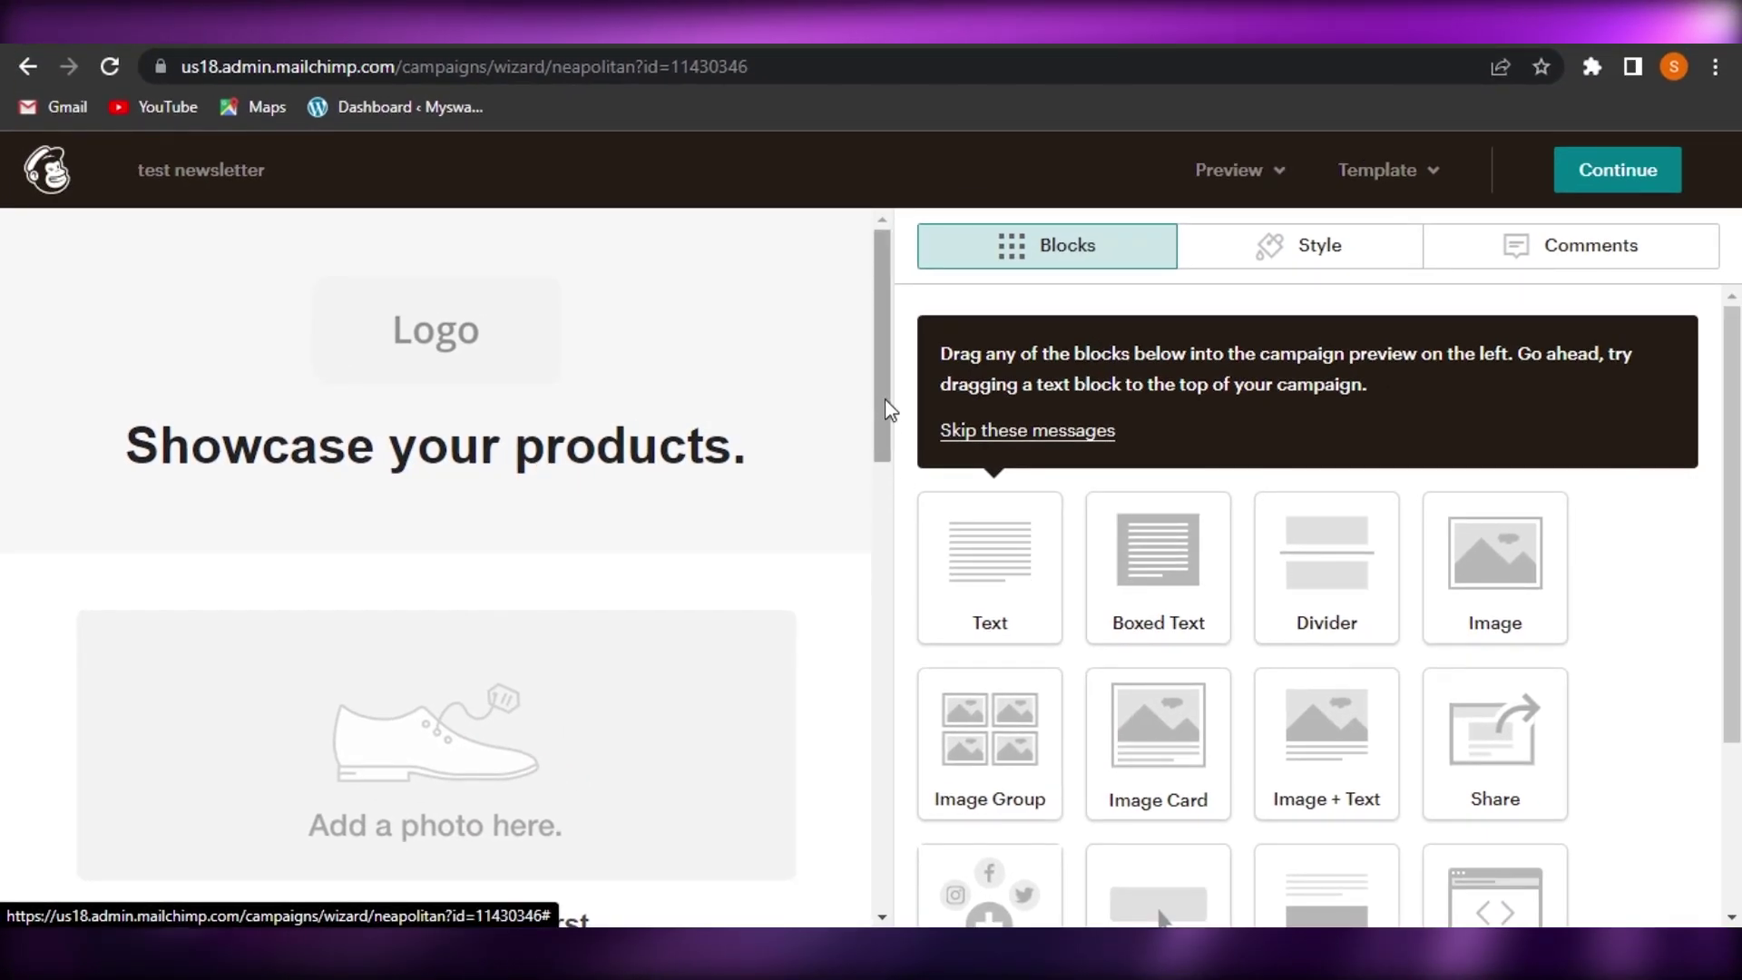
Widen the email preview with the splitter so Blocks shows three tiles per row
mouse_move(885, 400)
left_mouse_down()
mouse_move(886, 606)
mouse_move(866, 596)
mouse_move(861, 481)
left_mouse_up()
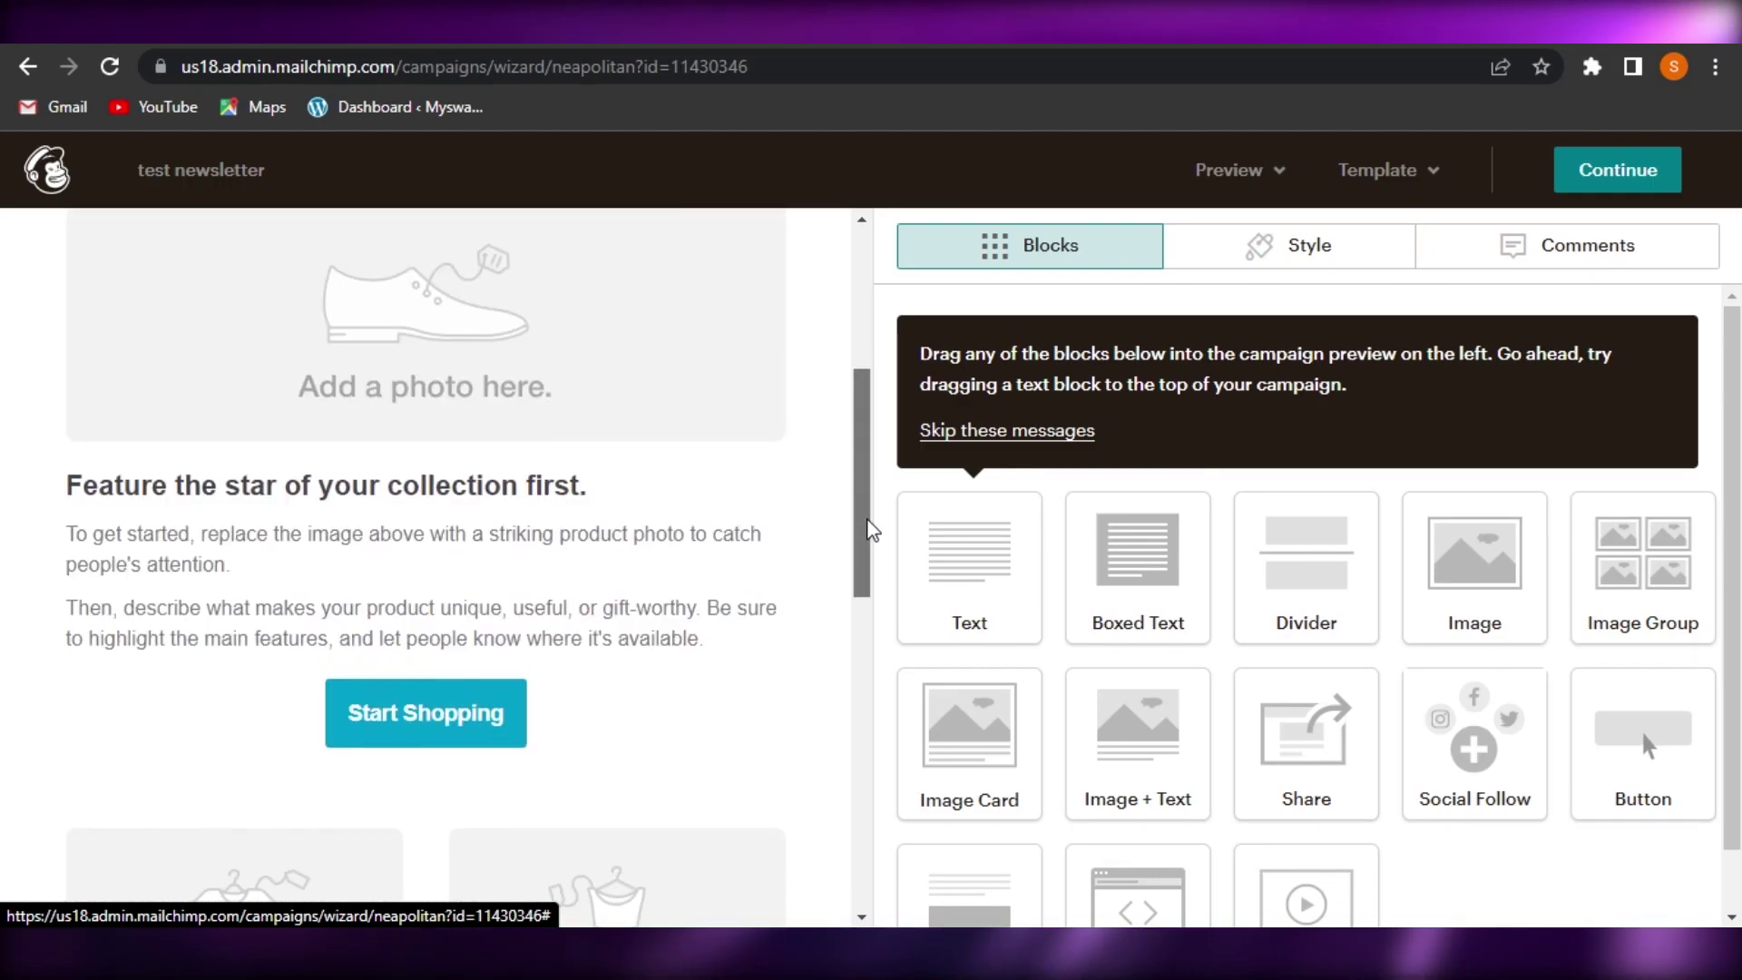
left_click_drag(862, 340, 1164, 371)
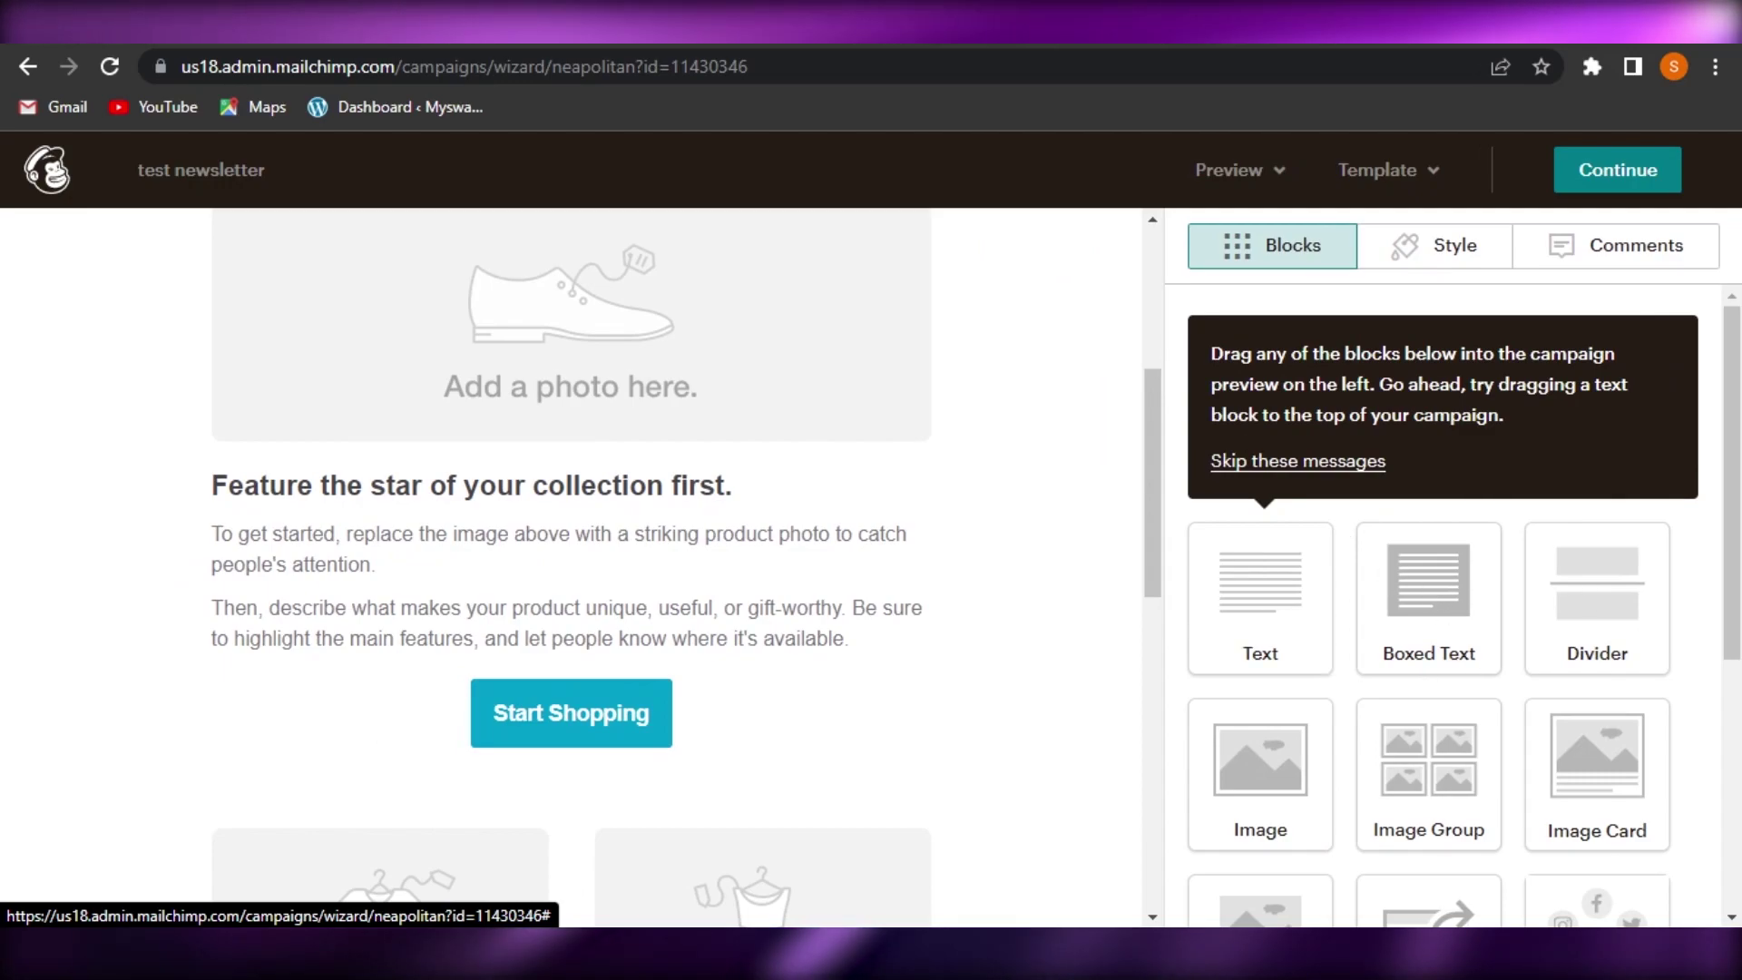
scroll(1287, 493, "down", 2)
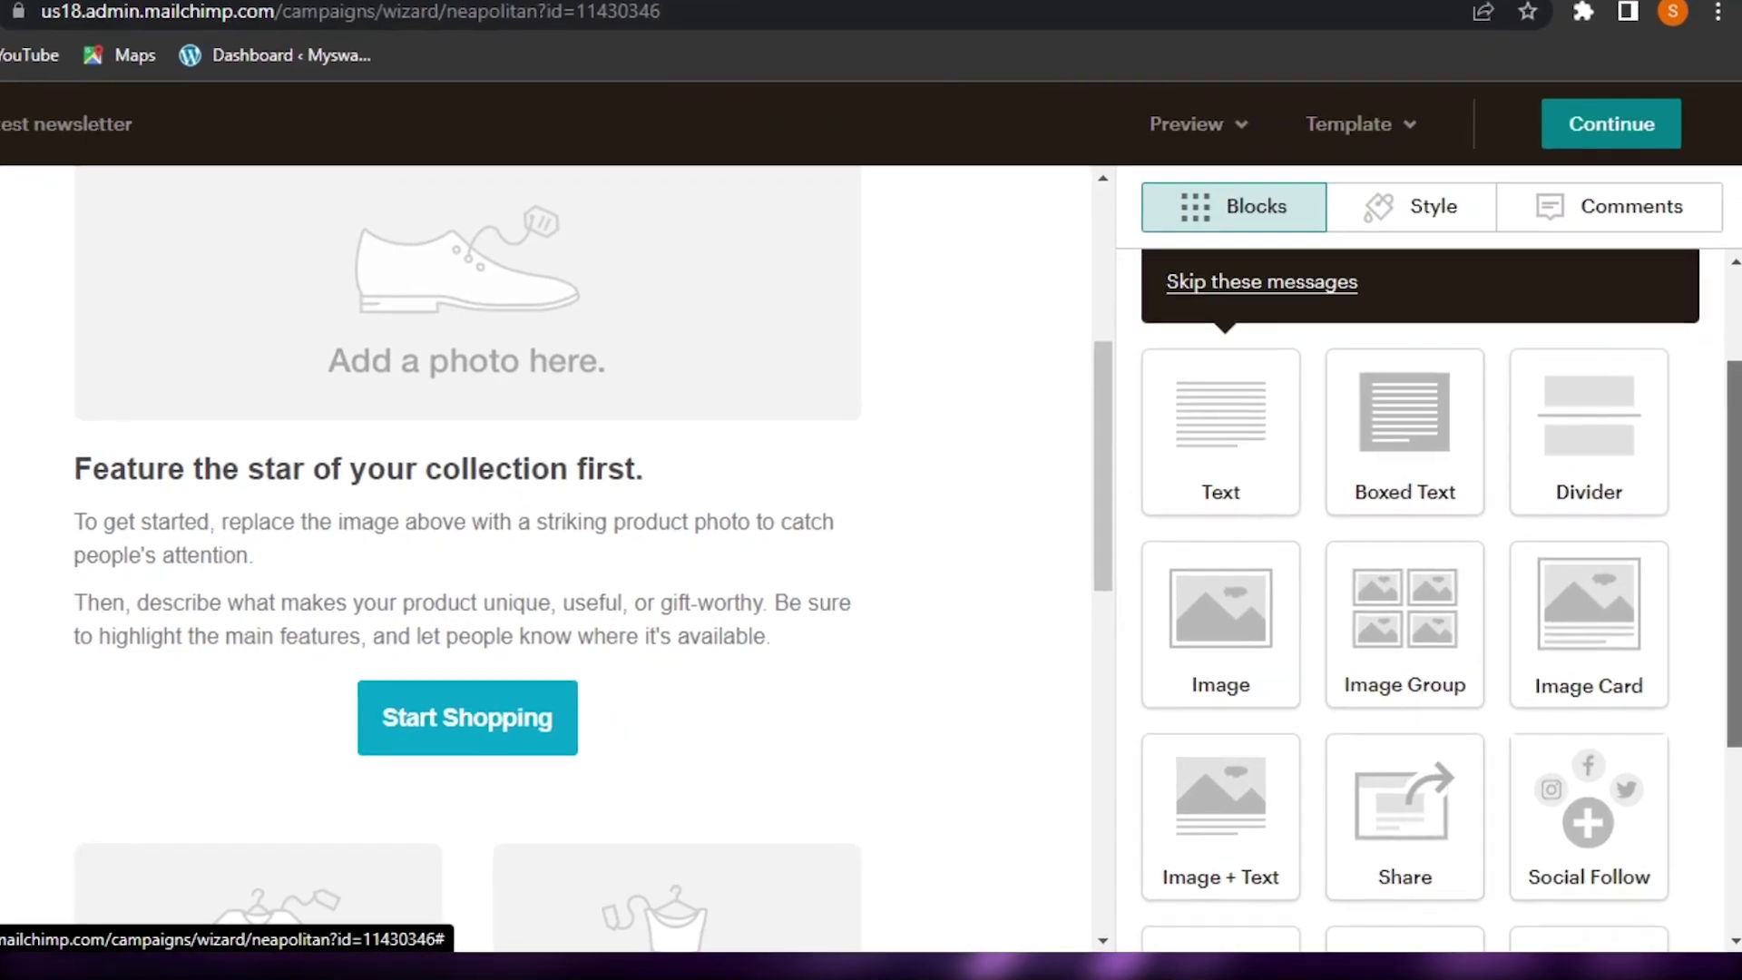
scroll(1266, 837, "down", 2)
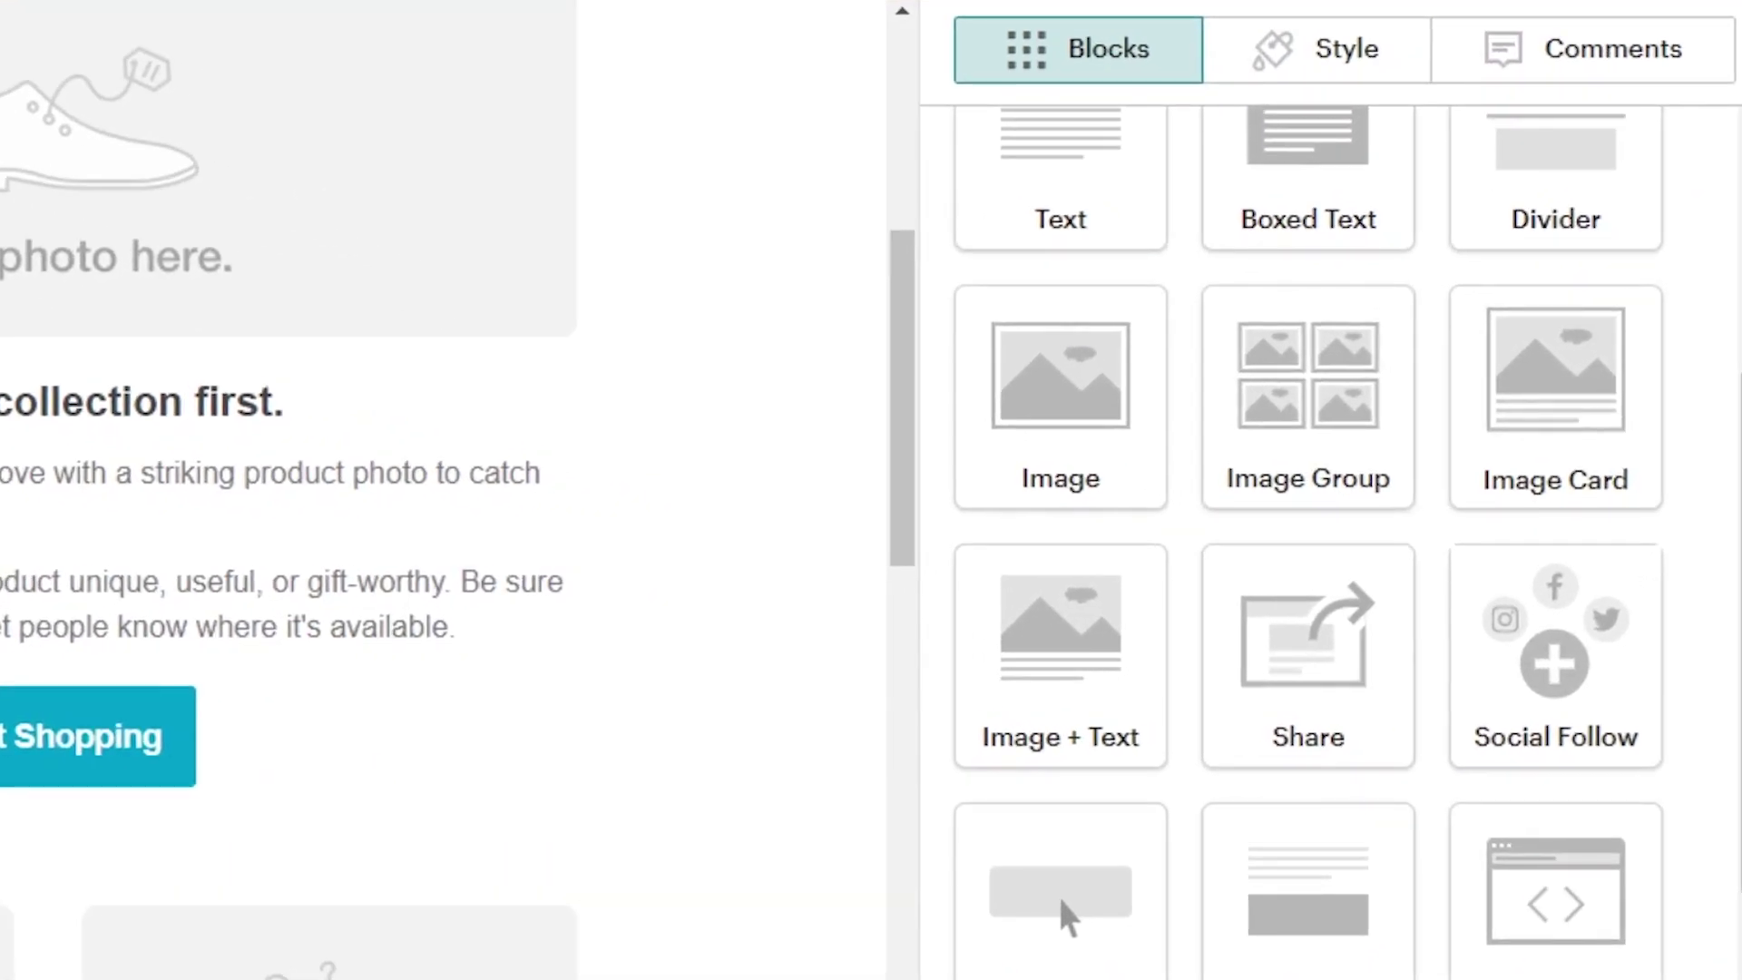
scroll(1061, 898, "down", 2)
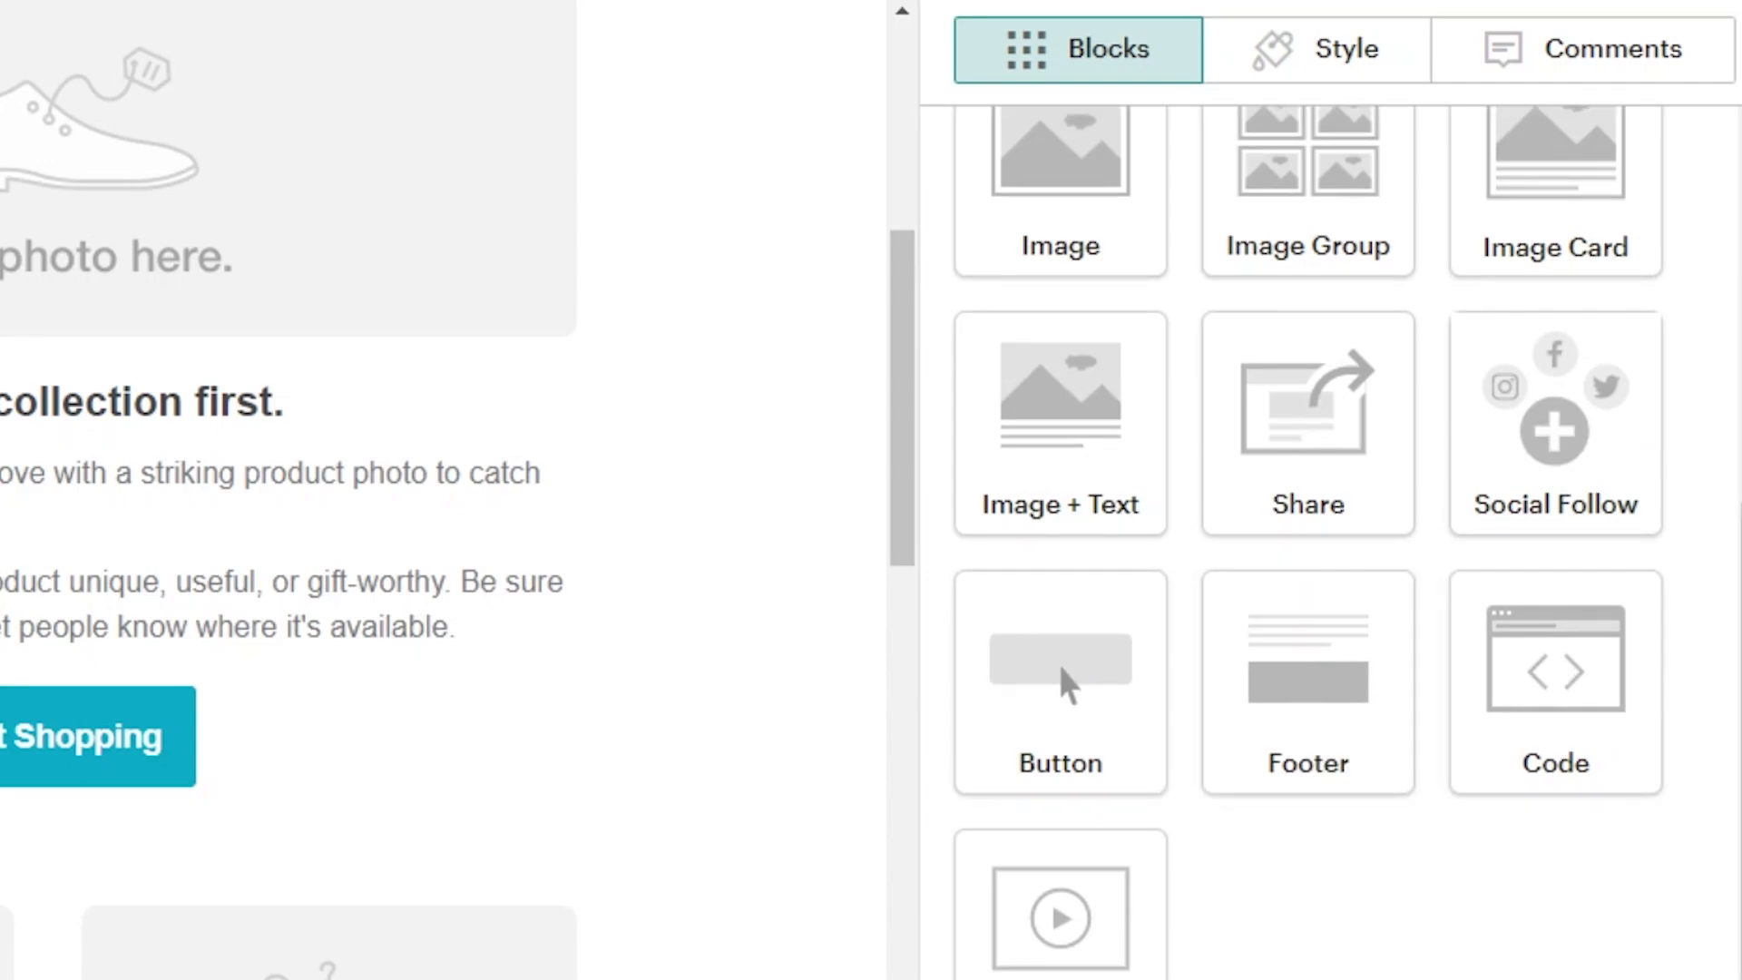
scroll(1062, 669, "up", 3)
left_click_drag(912, 406, 884, 150)
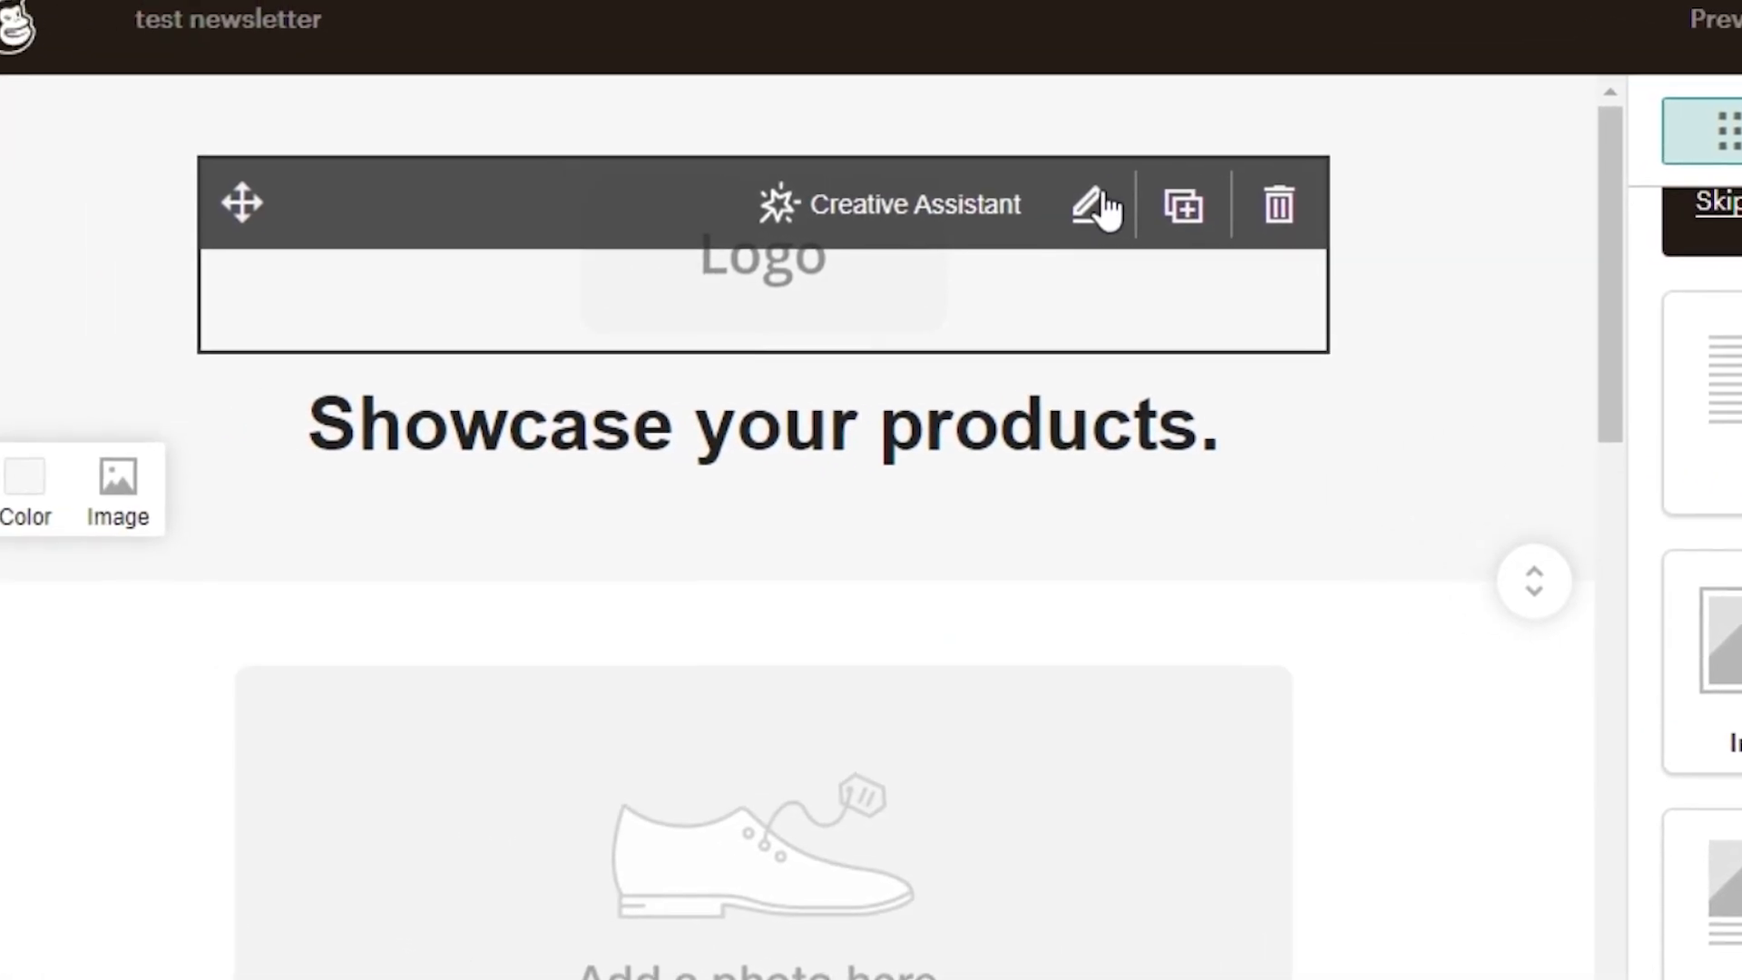
Set the pink logo image's display size to about 12% and save
left_click(1098, 205)
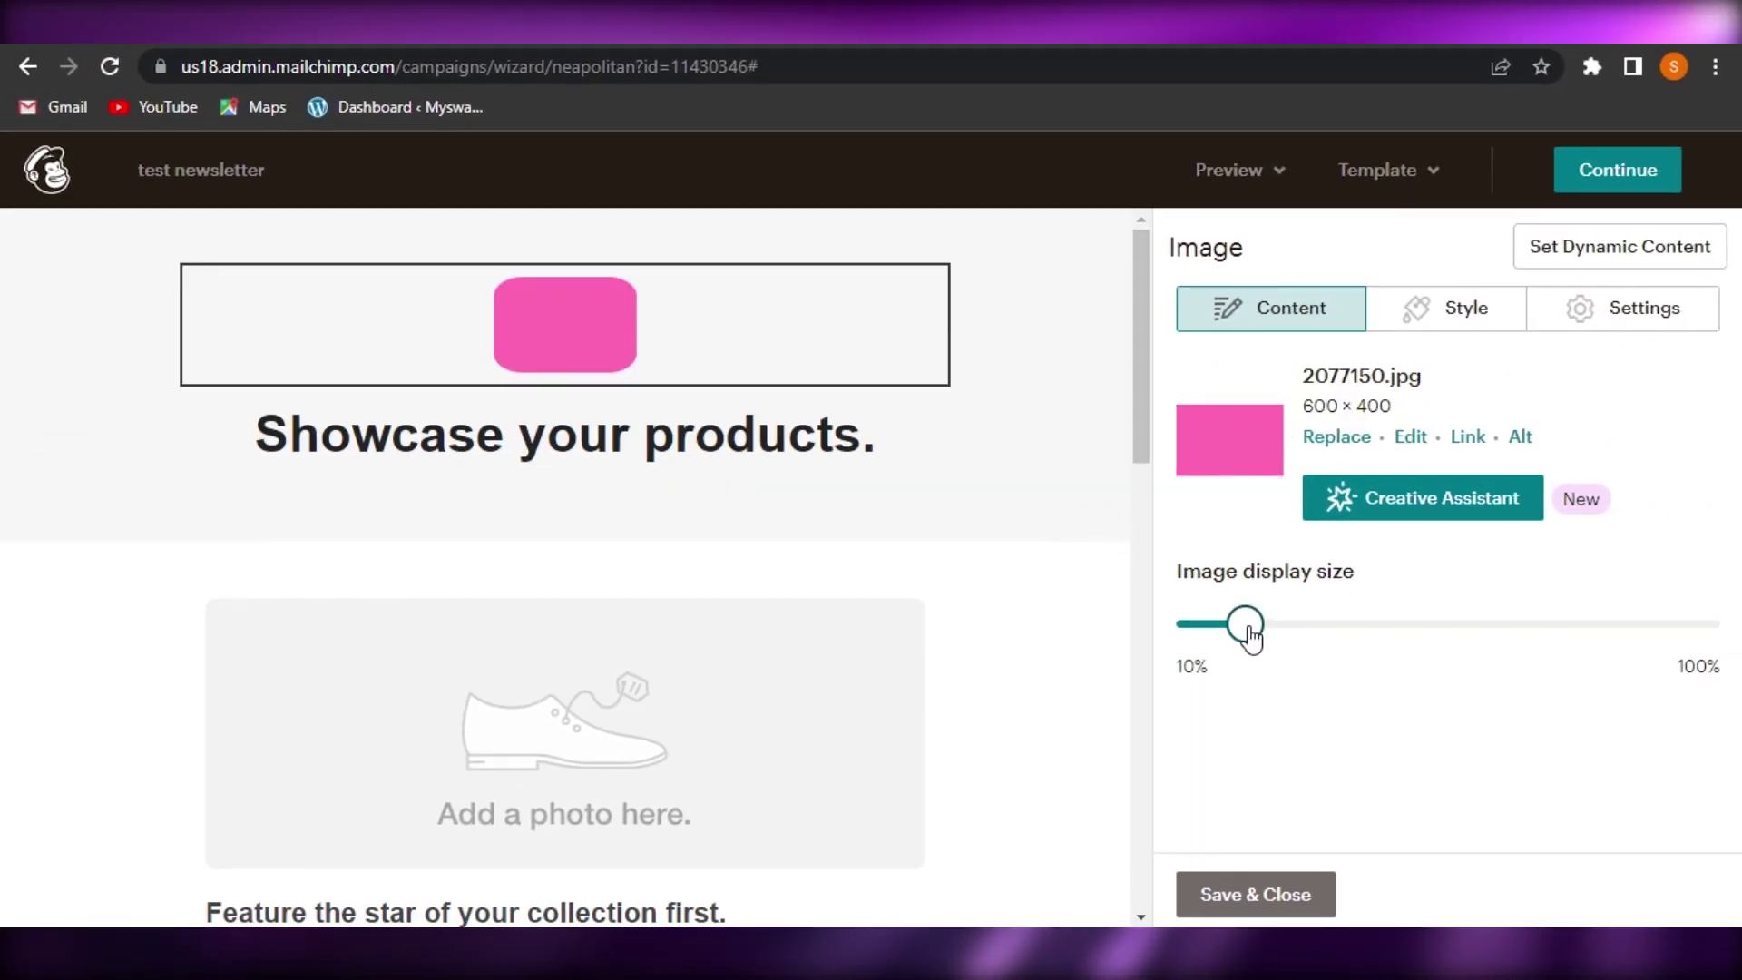
left_click_drag(1245, 624, 1287, 626)
left_click_drag(1395, 626, 1213, 628)
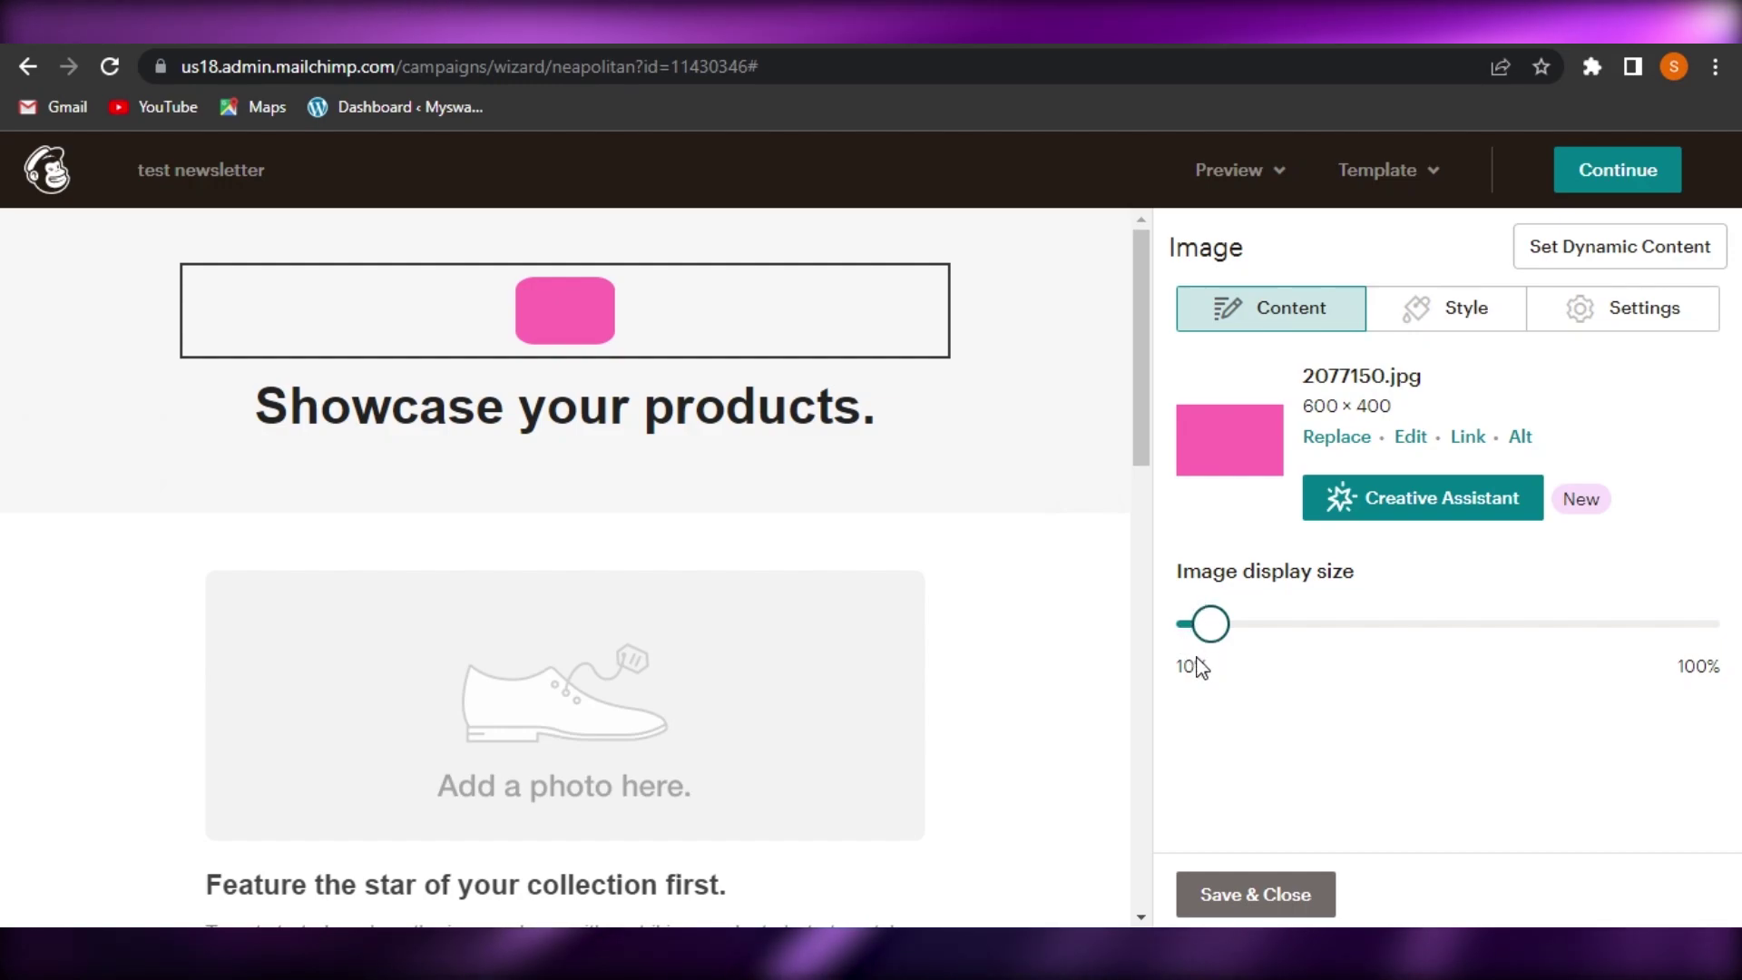
left_click(1253, 895)
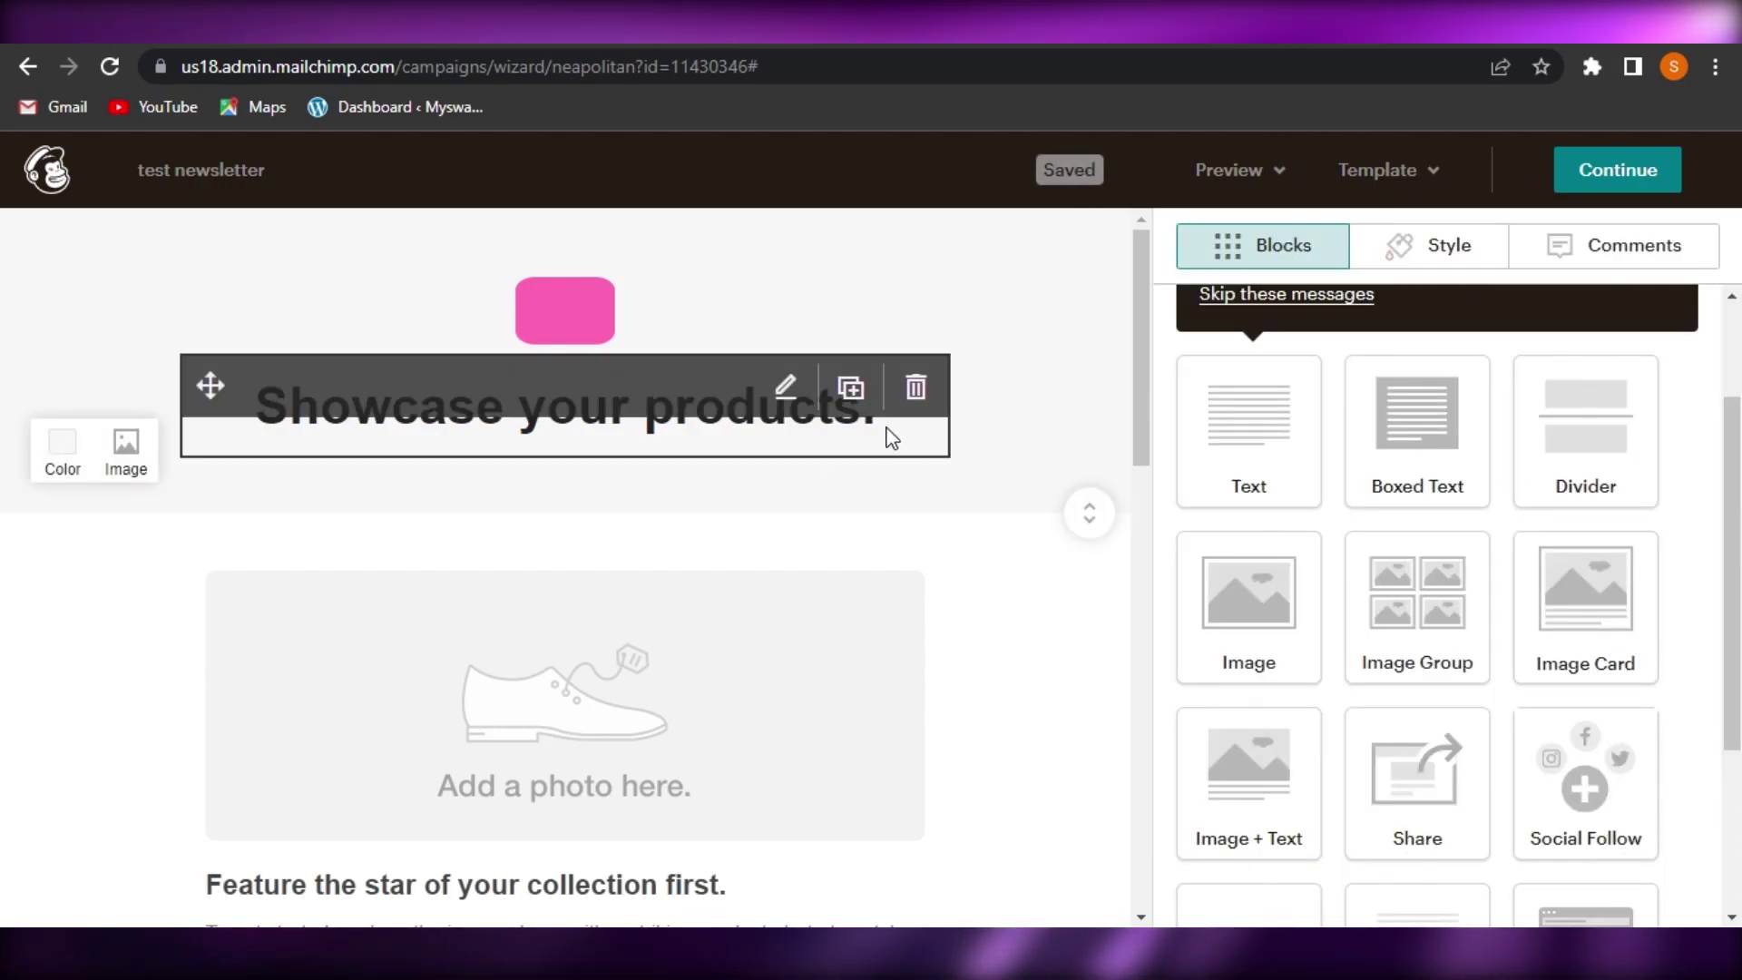
Replace the heading text with 'Newsletter'
left_click(786, 390)
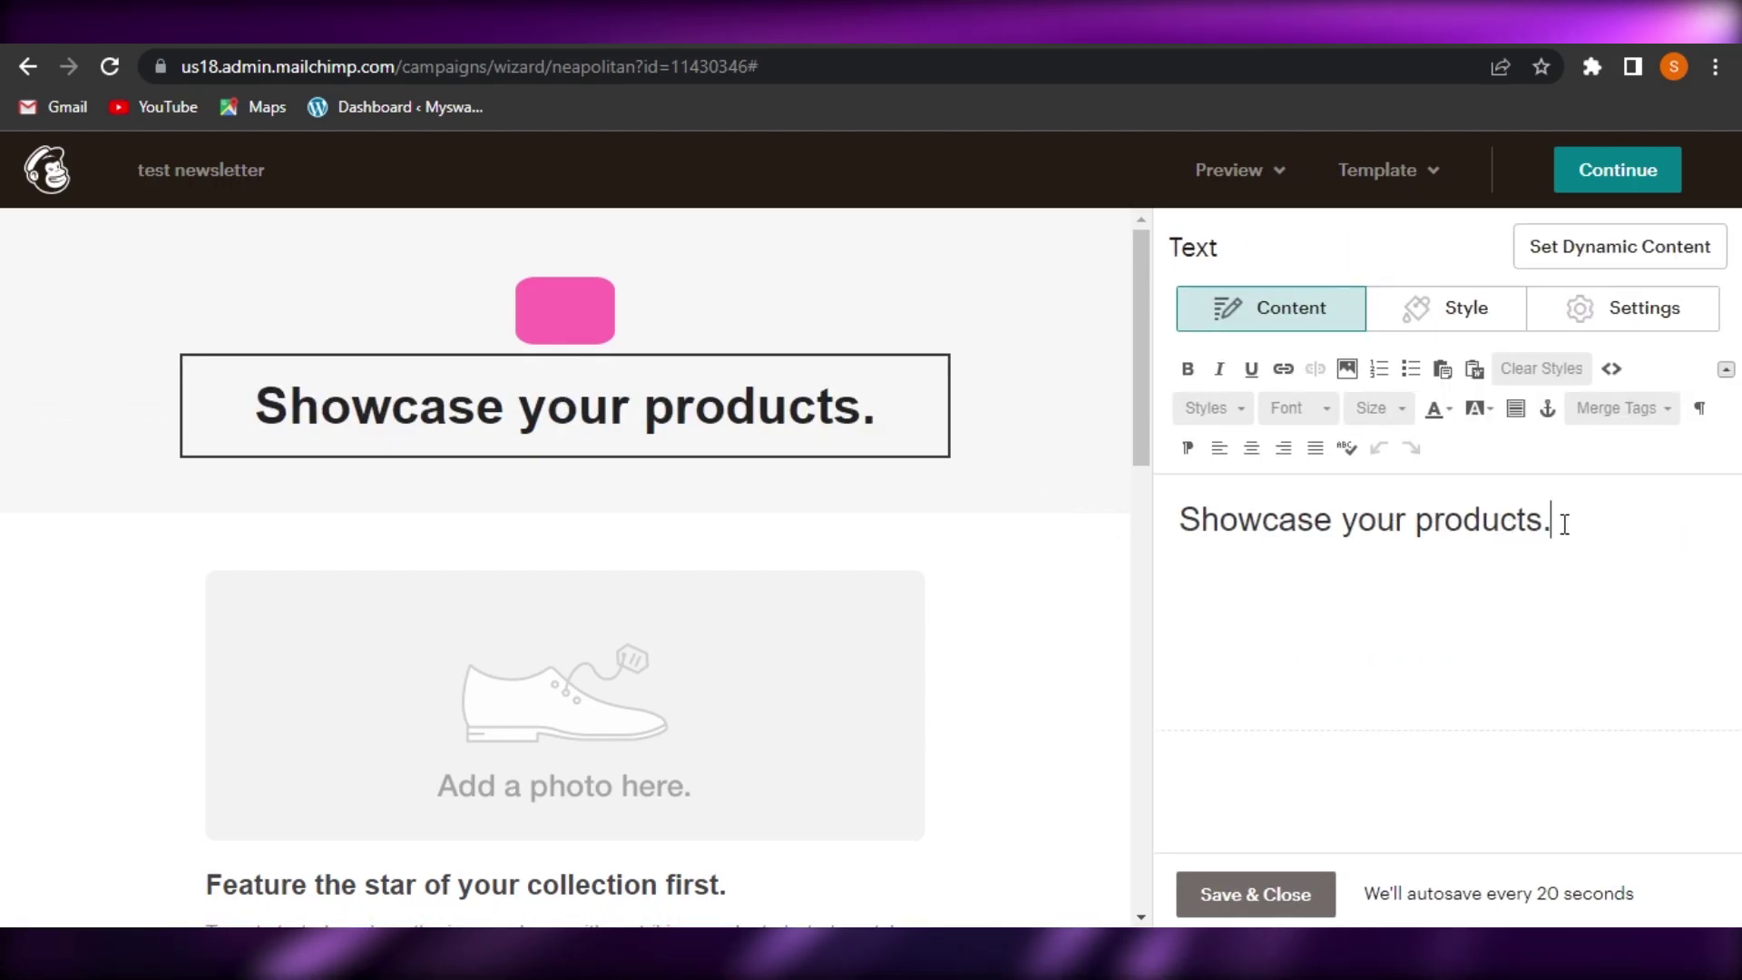
key("BackSpace")
key("BackSpace")
key("BackSpace")
key("BackSpace")
key("BackSpace")
key("BackSpace")
key("BackSpace")
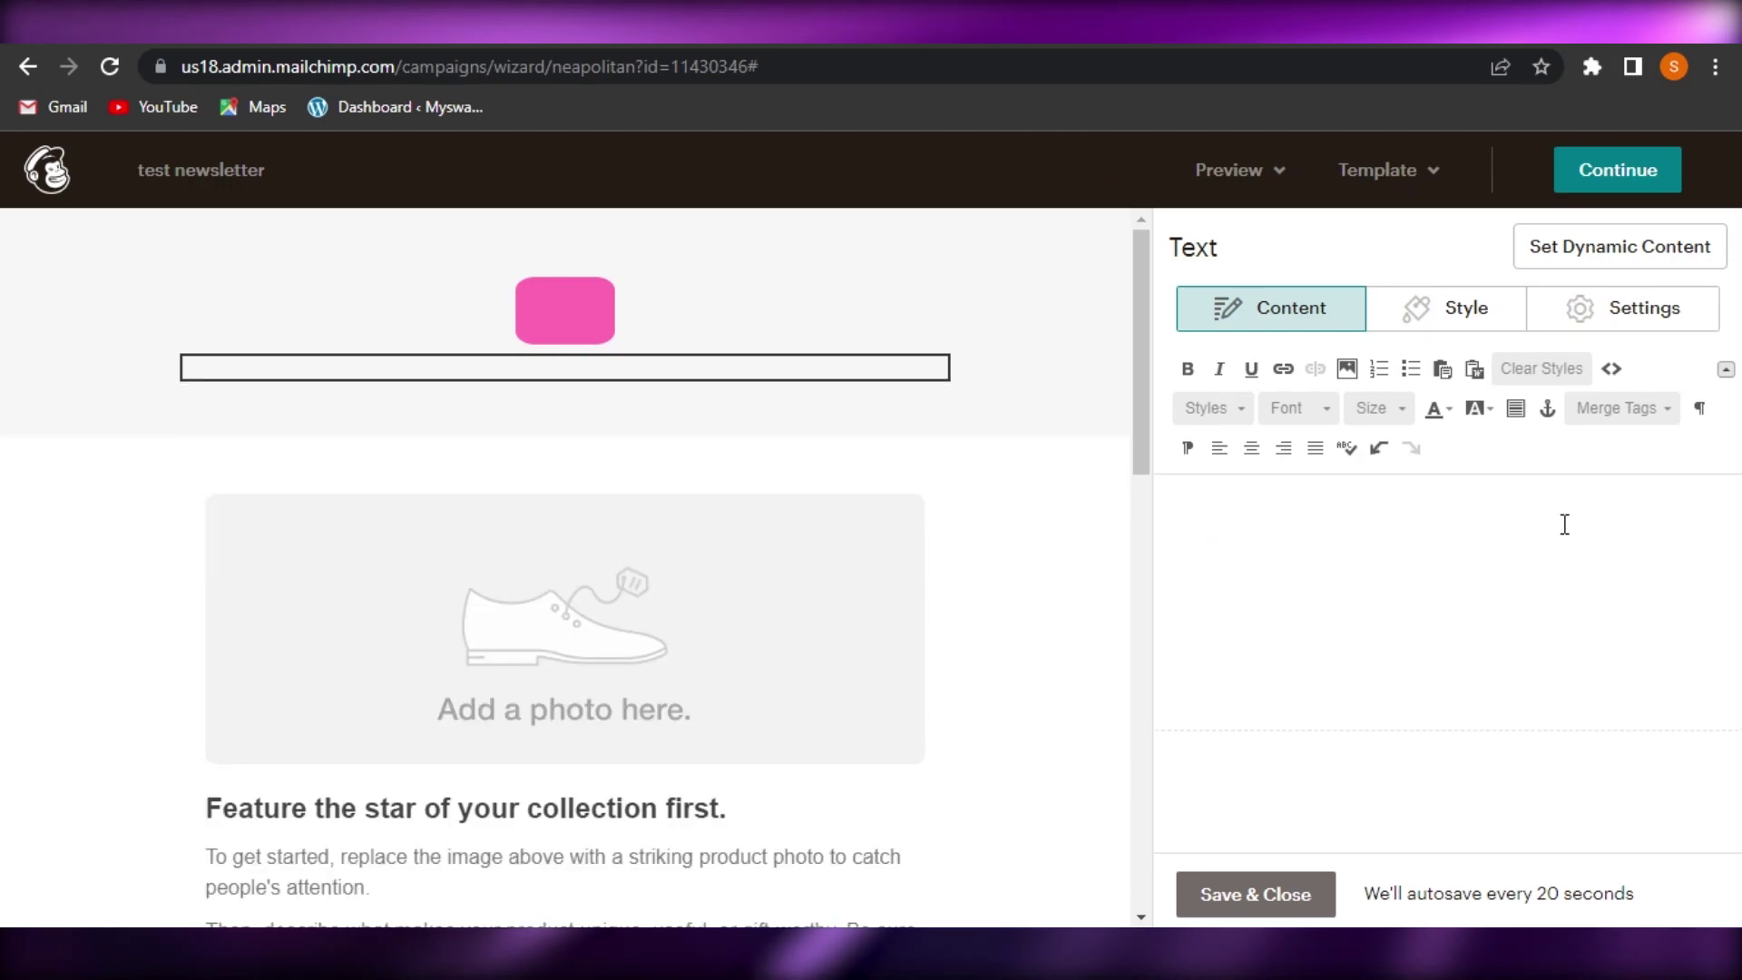
type("newsle")
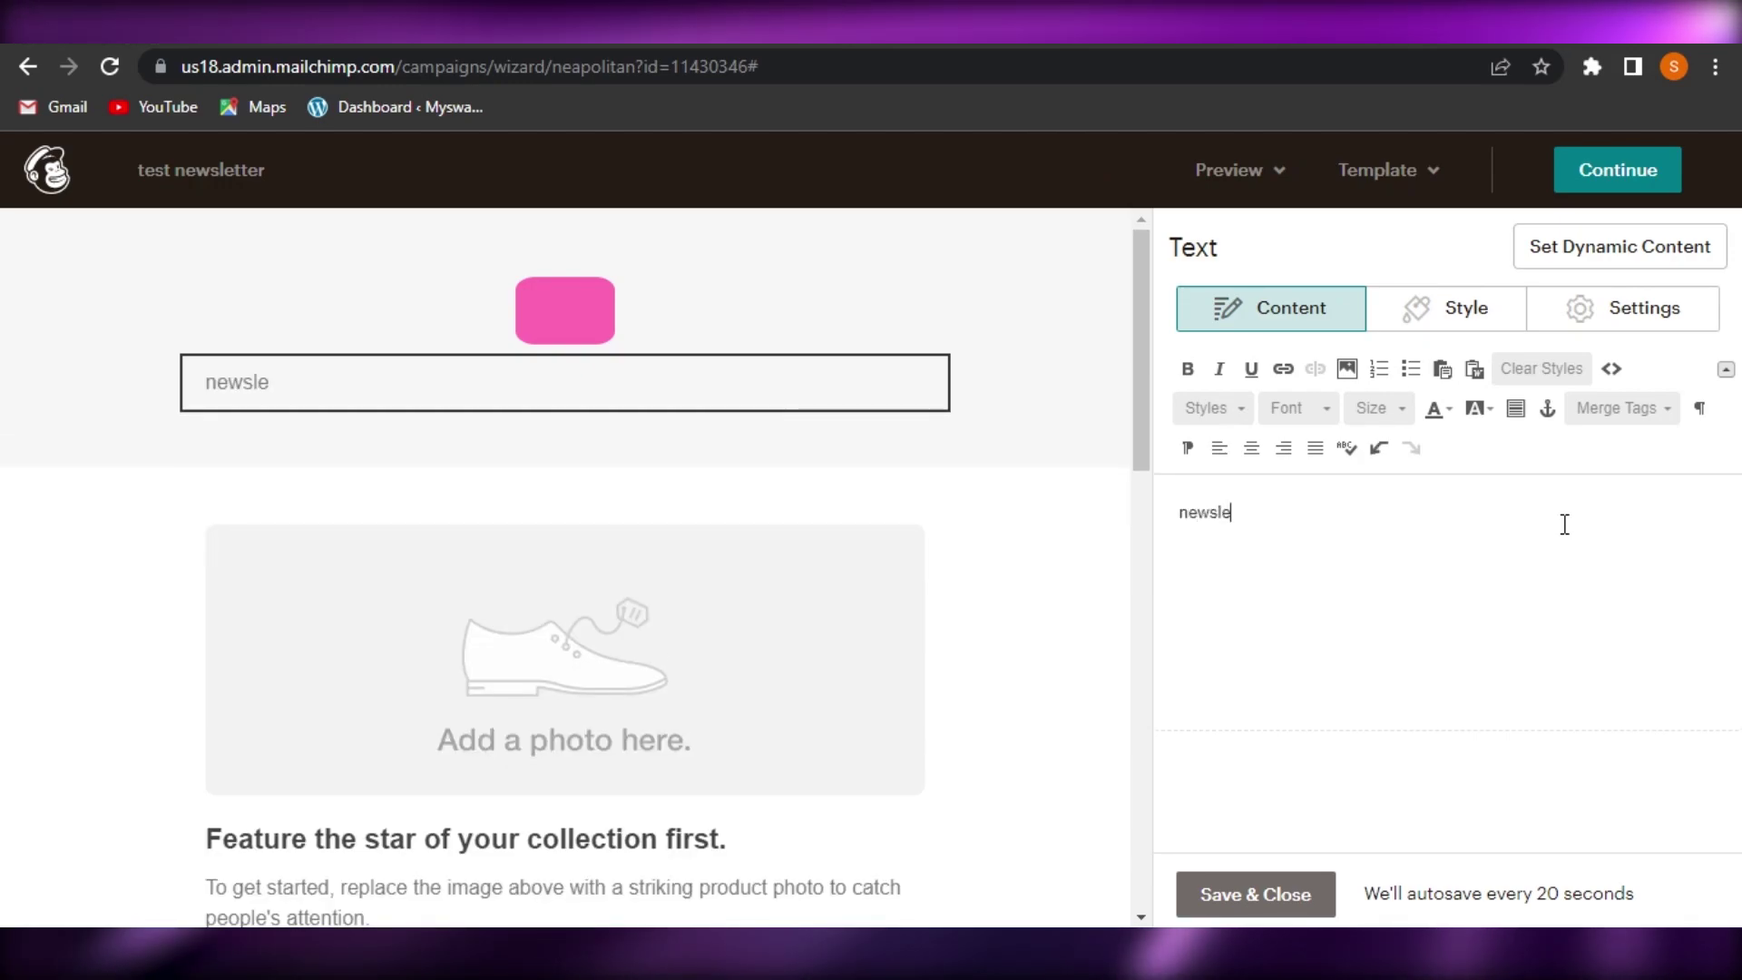
left_click(1186, 515)
key("BackSpace")
type("N")
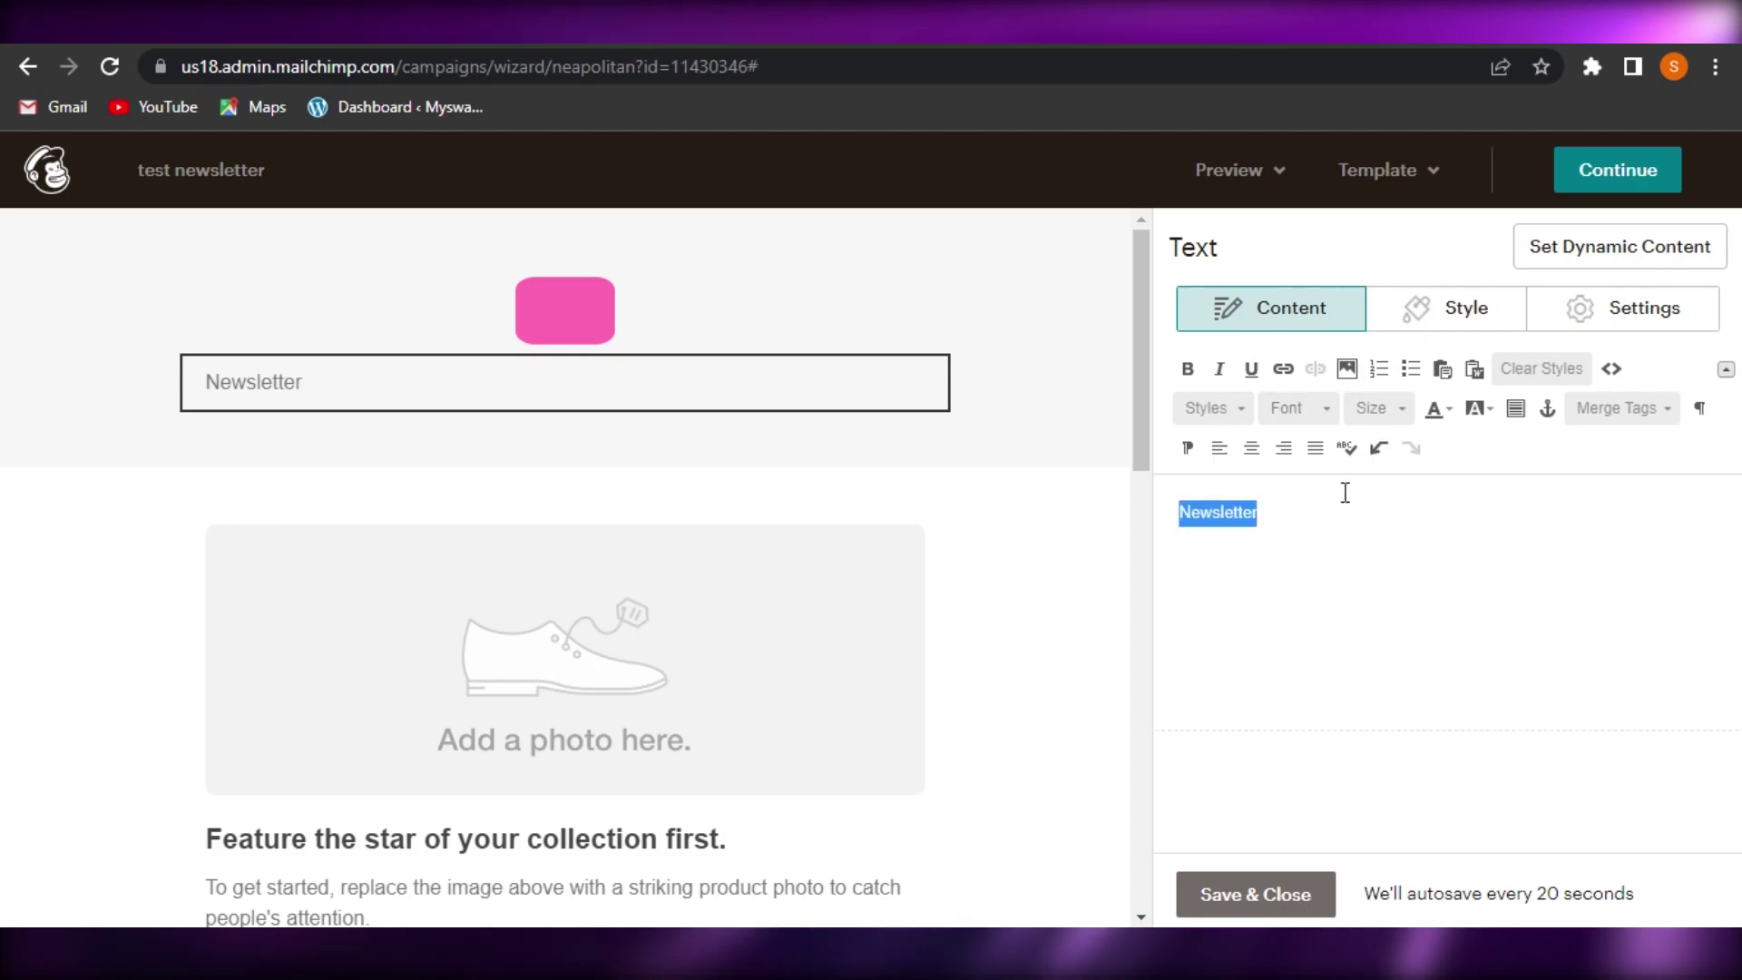
Format the Newsletter heading at size 42, bold and centred
left_click(1388, 417)
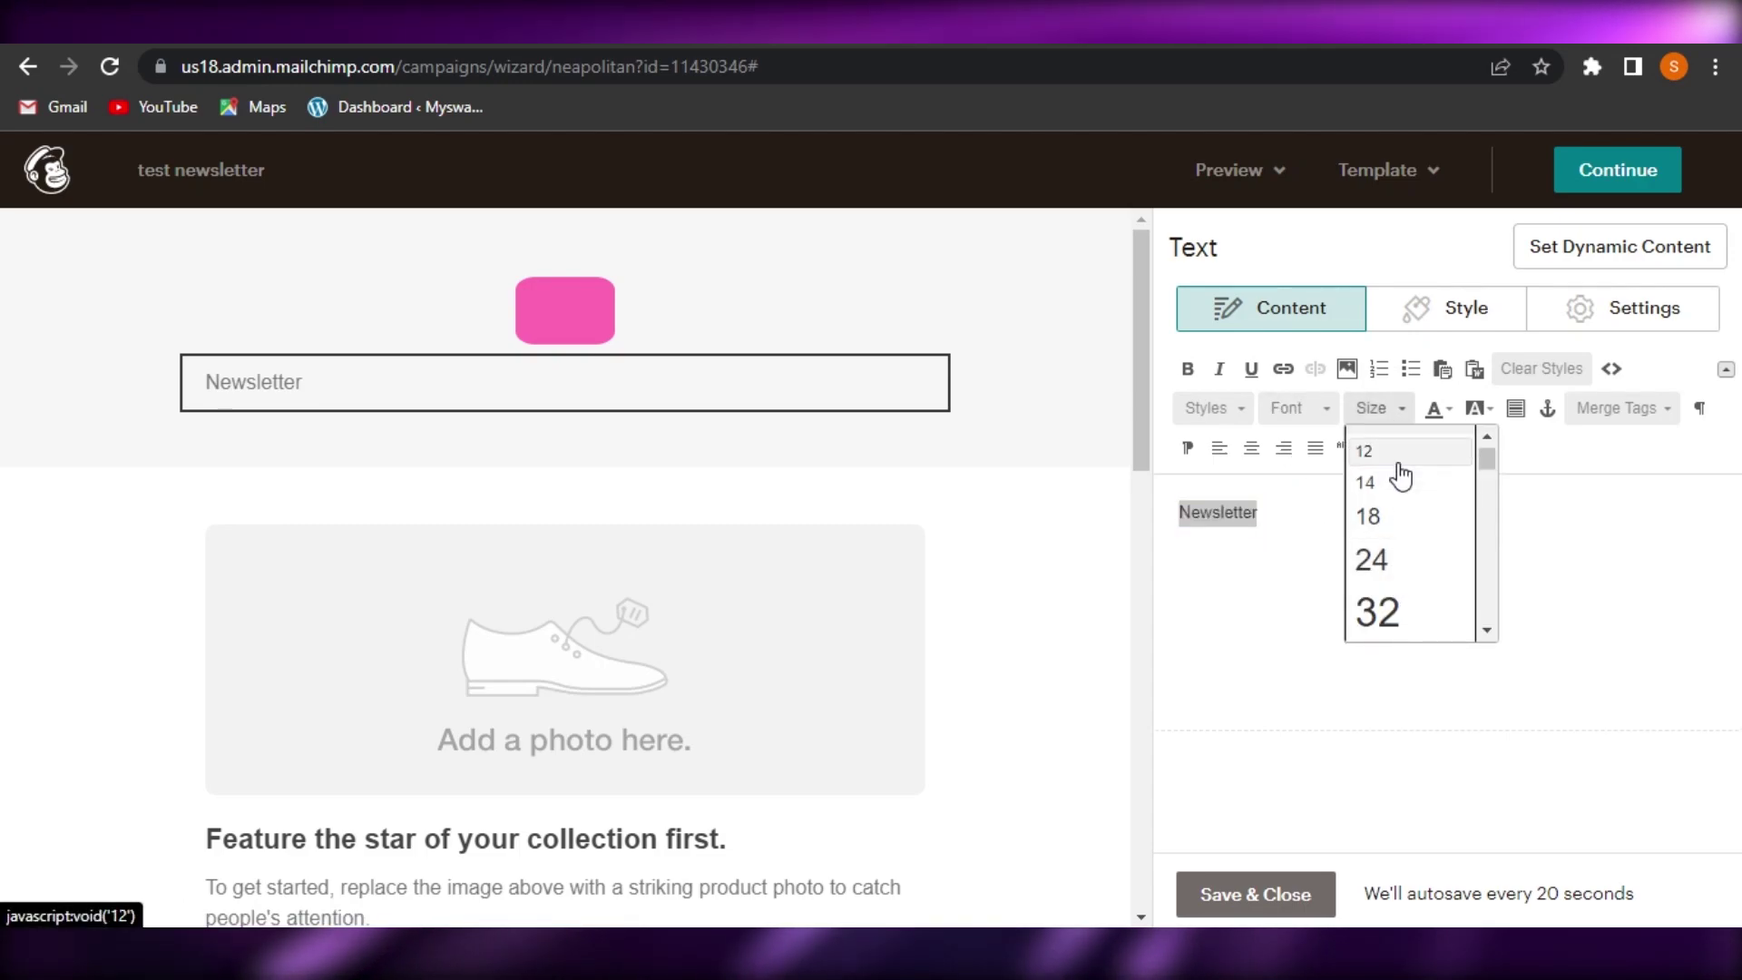
scroll(1395, 508, "down", 2)
left_click(1375, 589)
left_click(1251, 447)
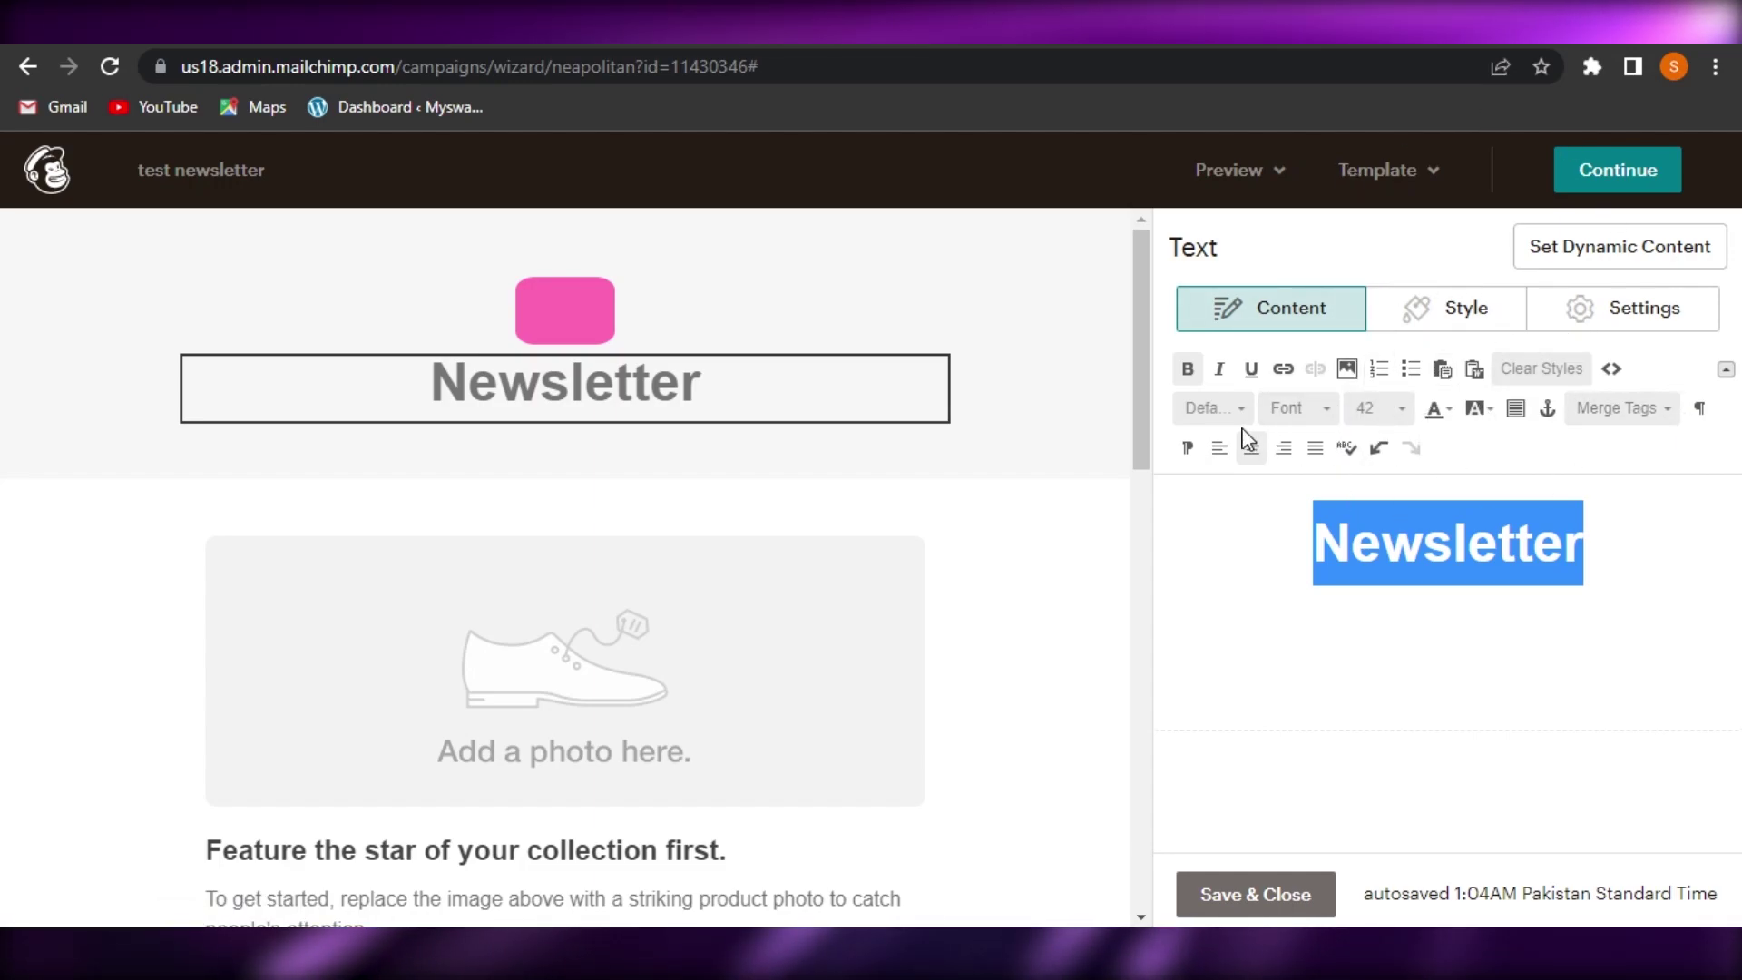
Replace the first product photo placeholder with the portrait of a woman at a café table
scroll(671, 509, "down", 2)
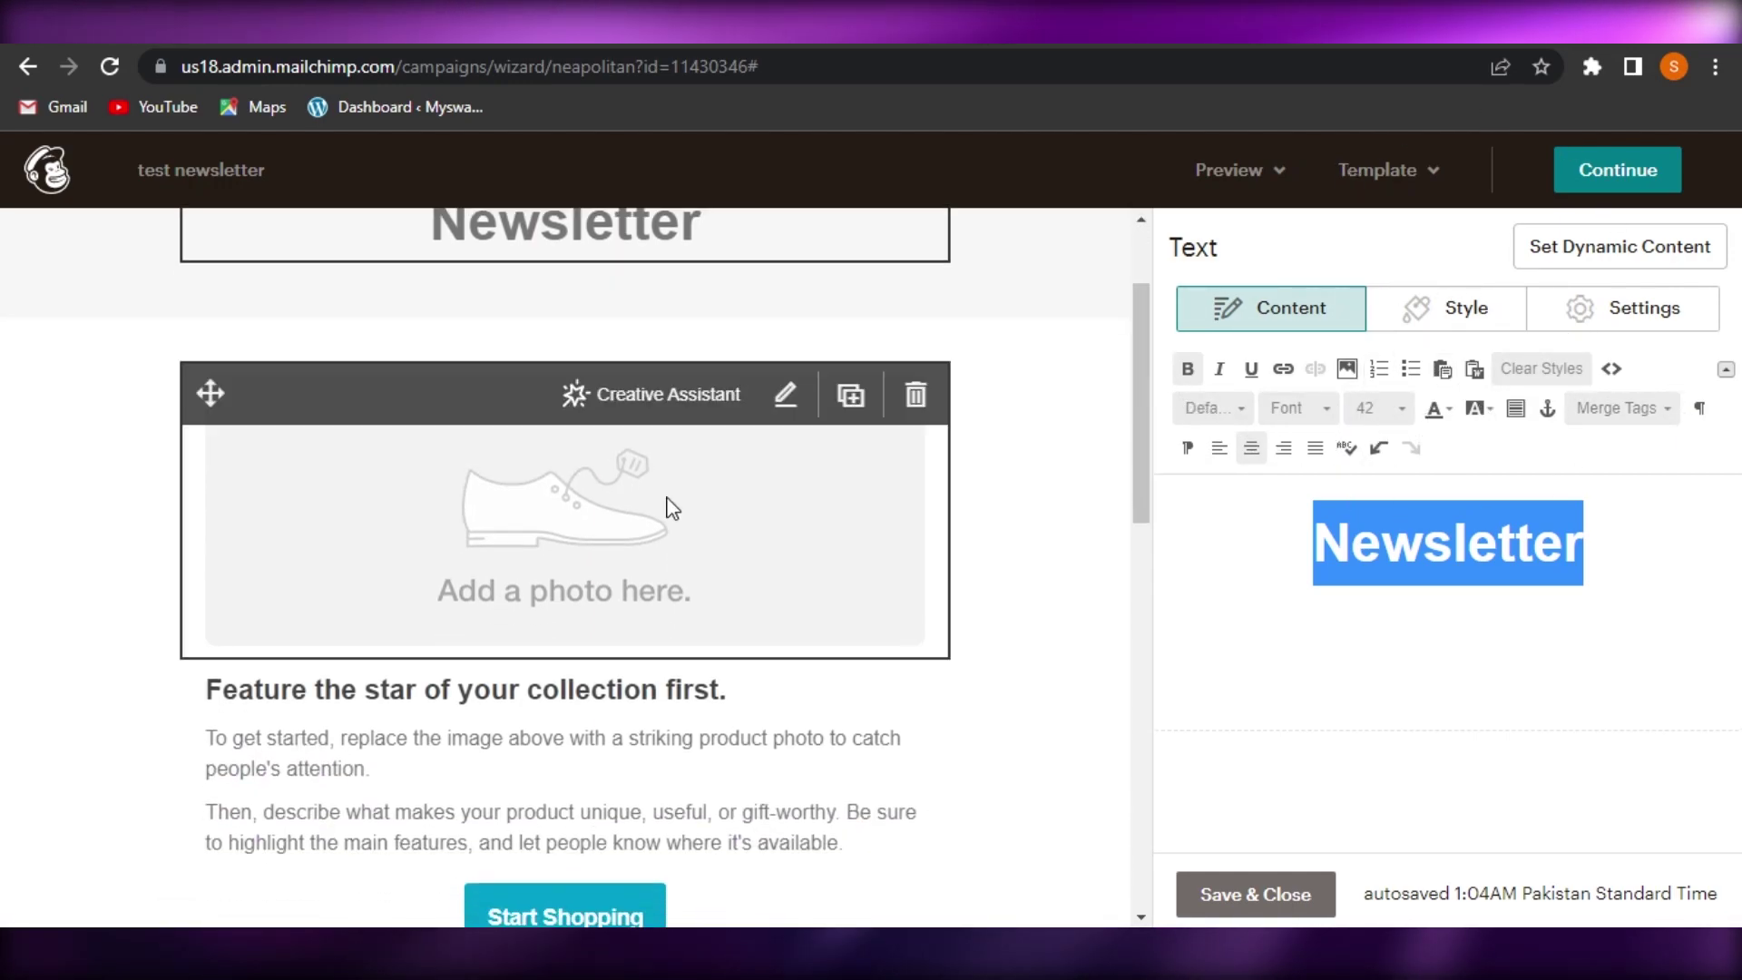
left_click(615, 520)
left_click(786, 401)
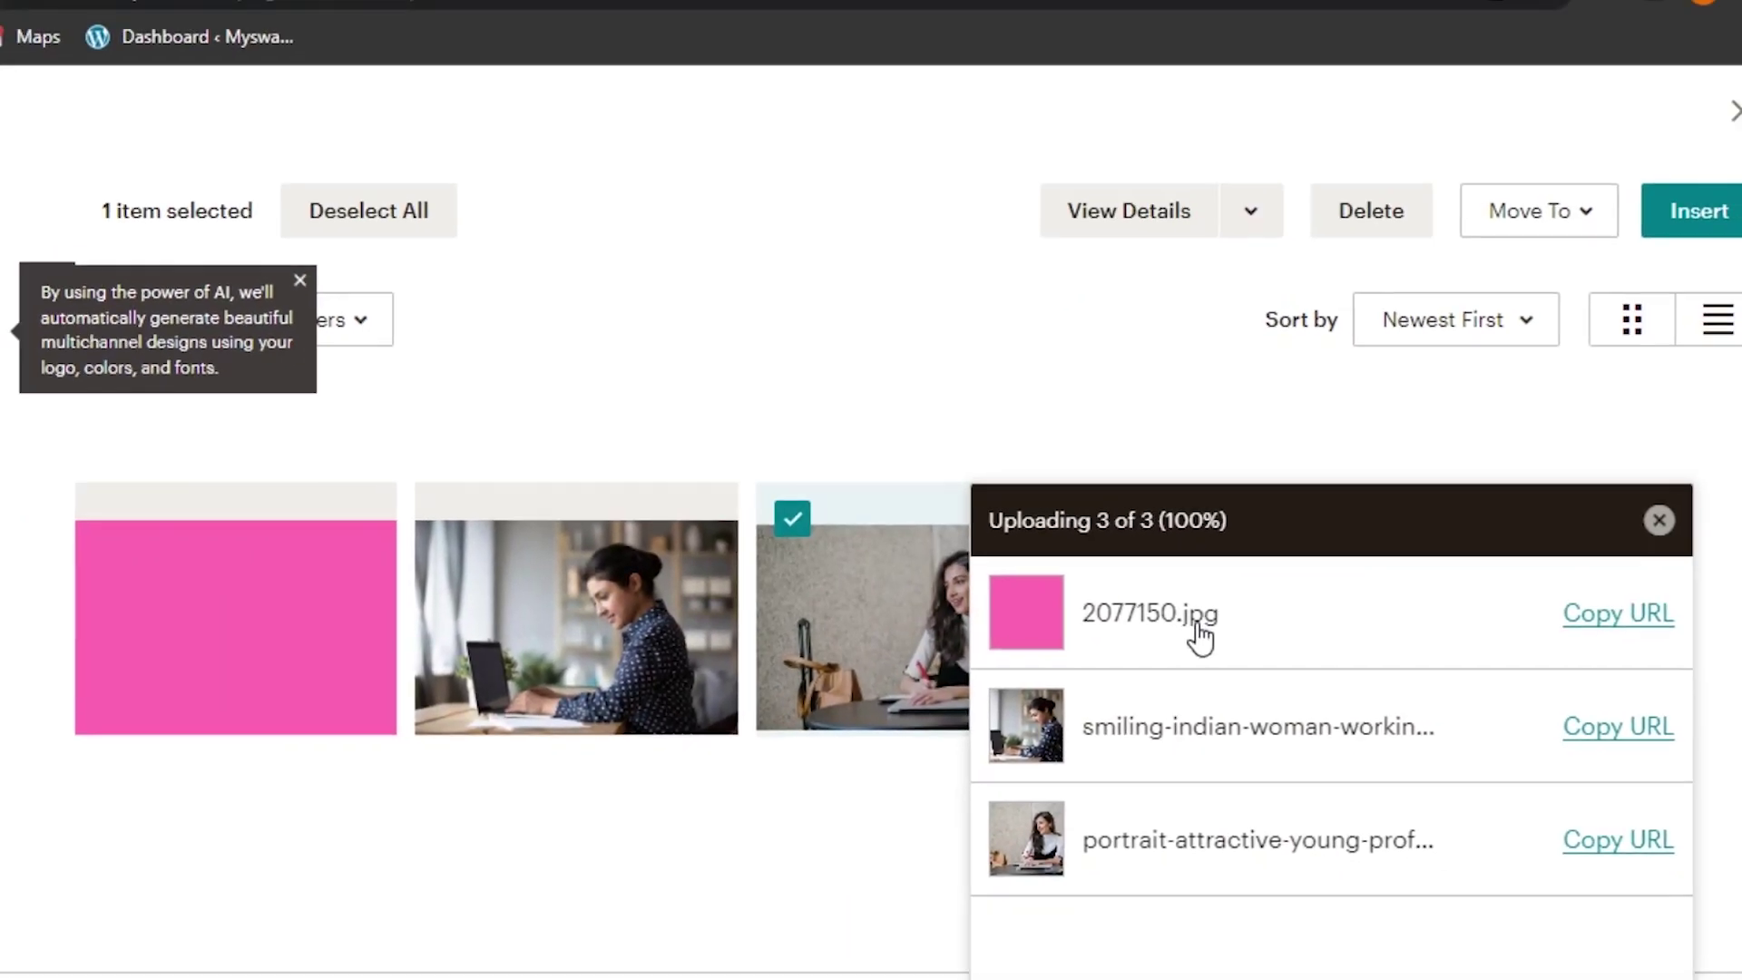
left_click(1681, 236)
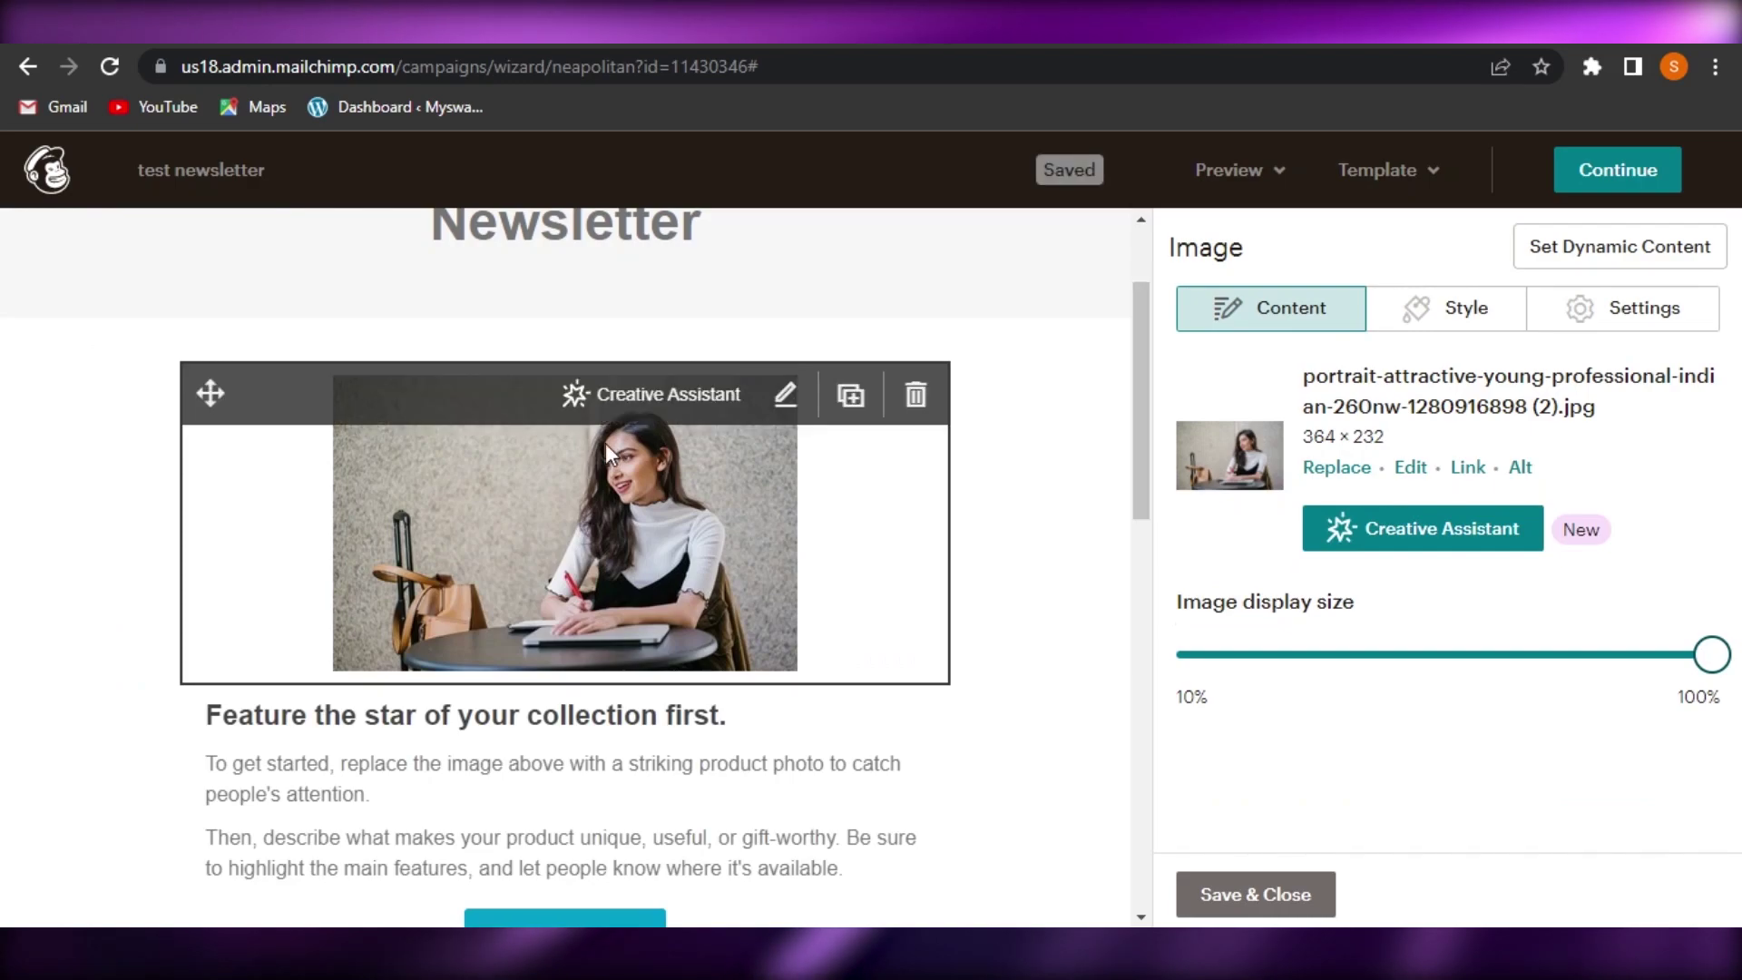
left_click_drag(1139, 399, 1140, 522)
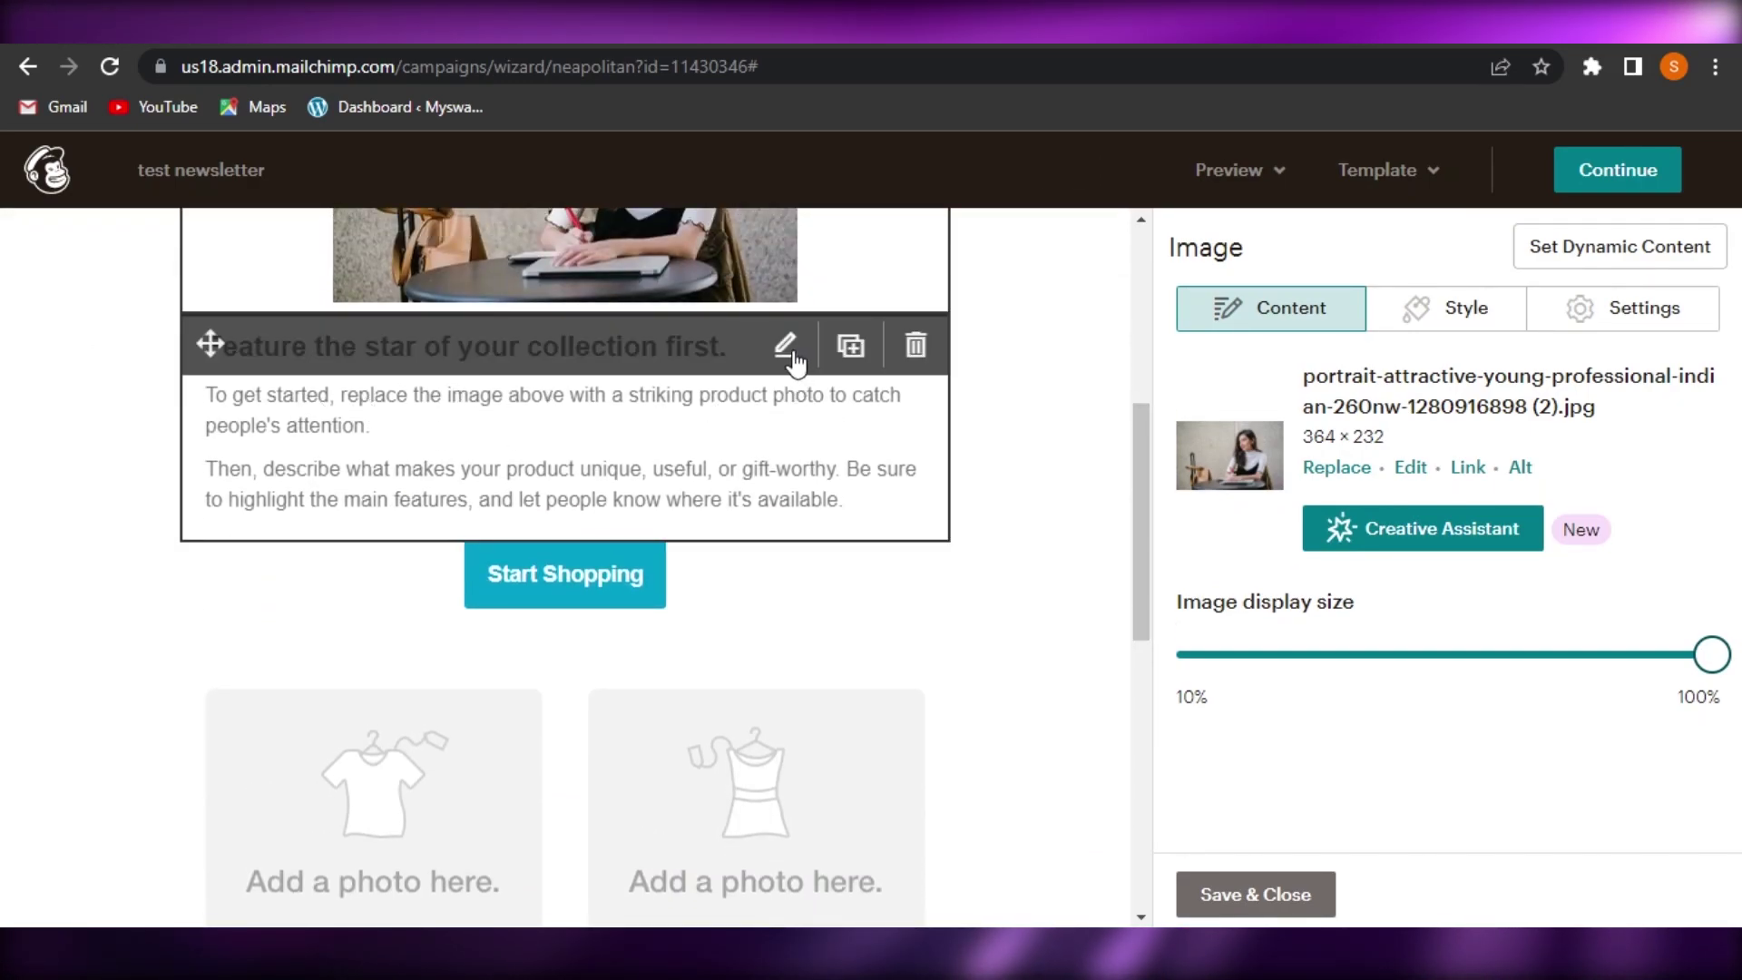
Rewrite the feature heading as 'This is a test Newsletter' and save the text block
left_click(787, 350)
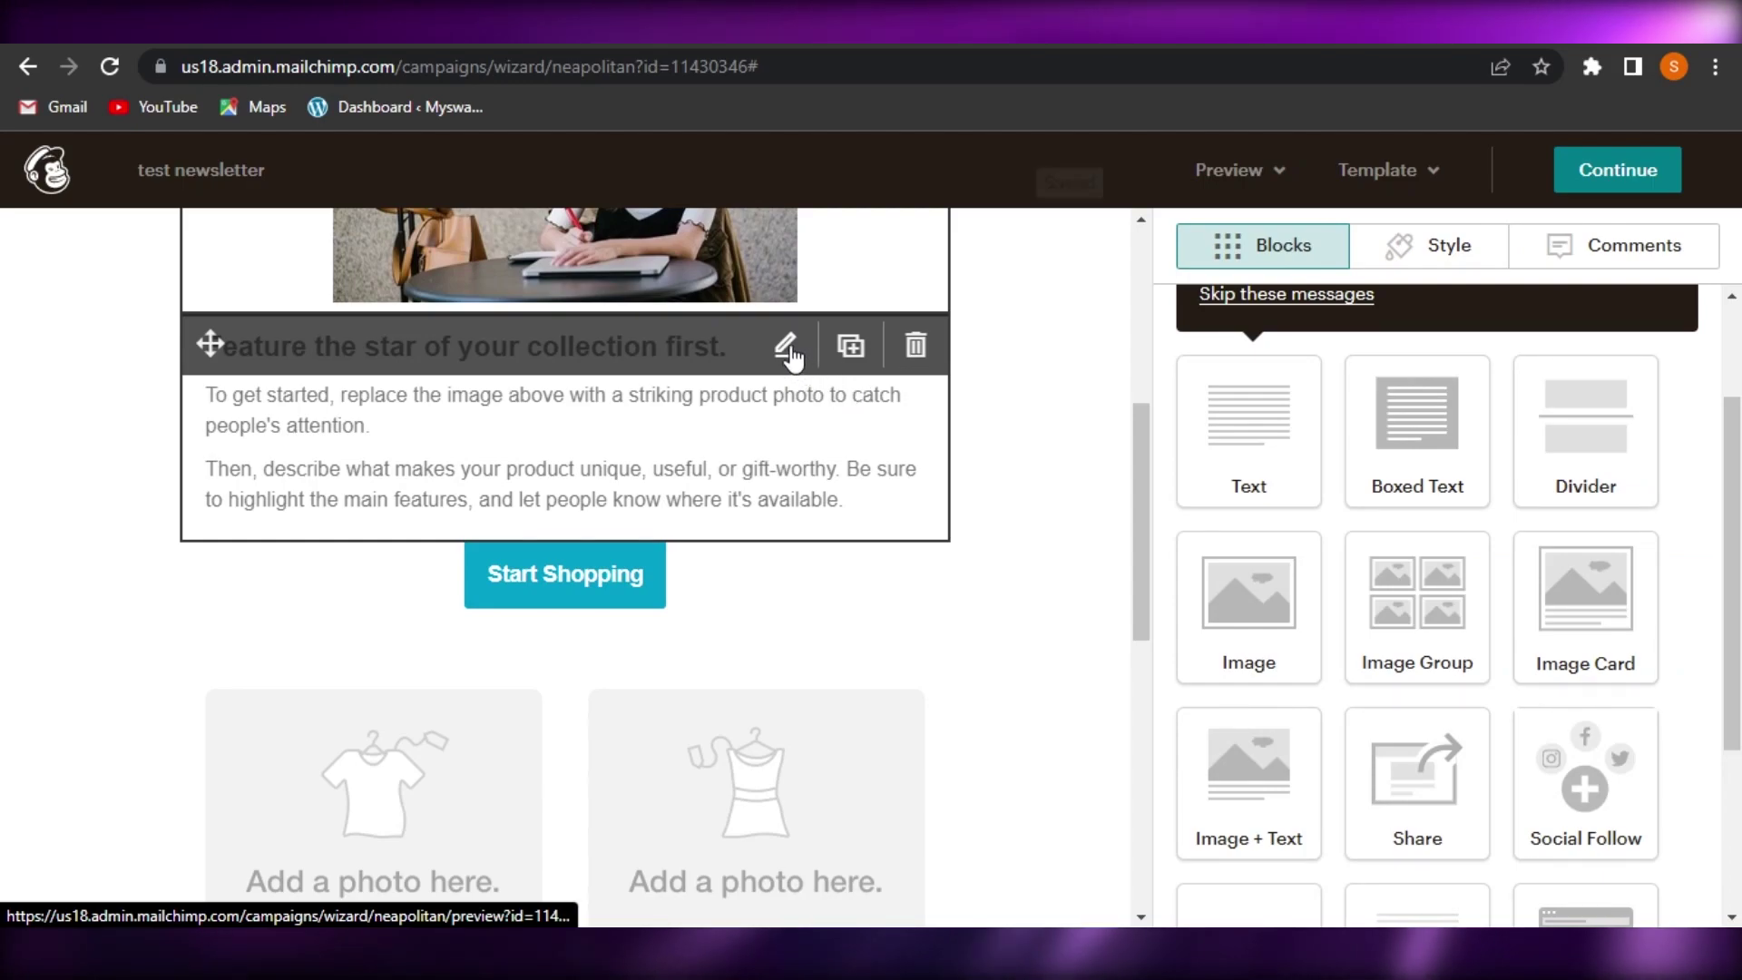
left_click(787, 349)
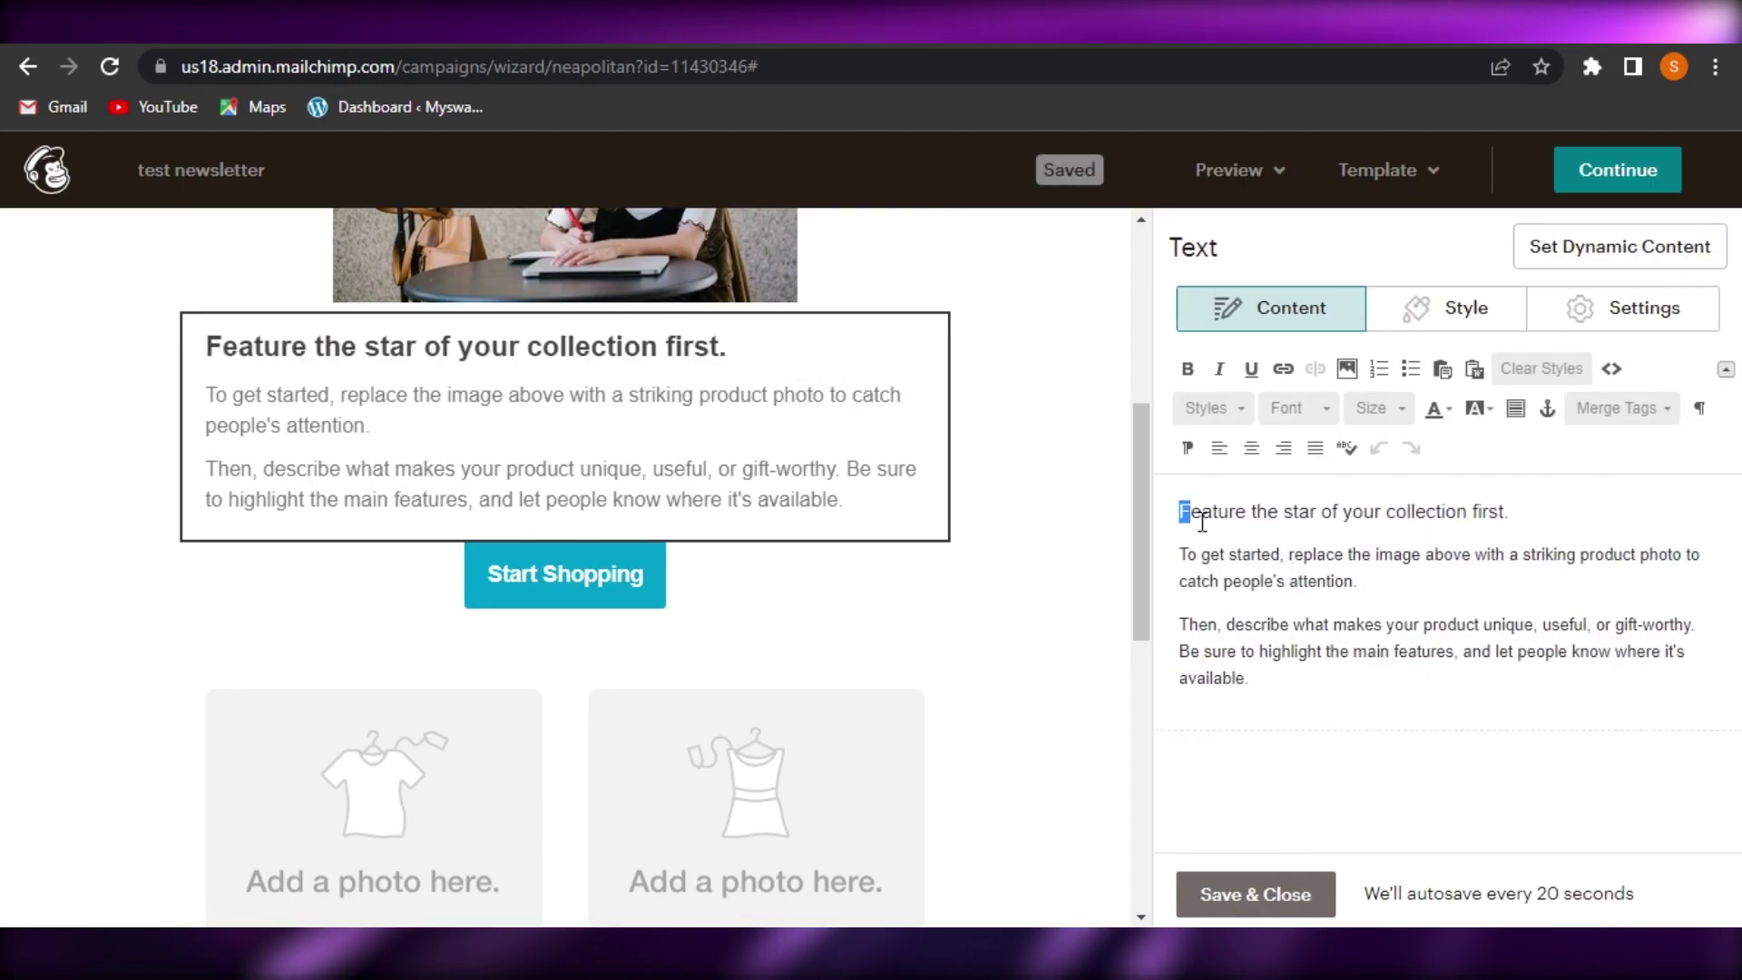
left_click_drag(1202, 521, 1271, 680)
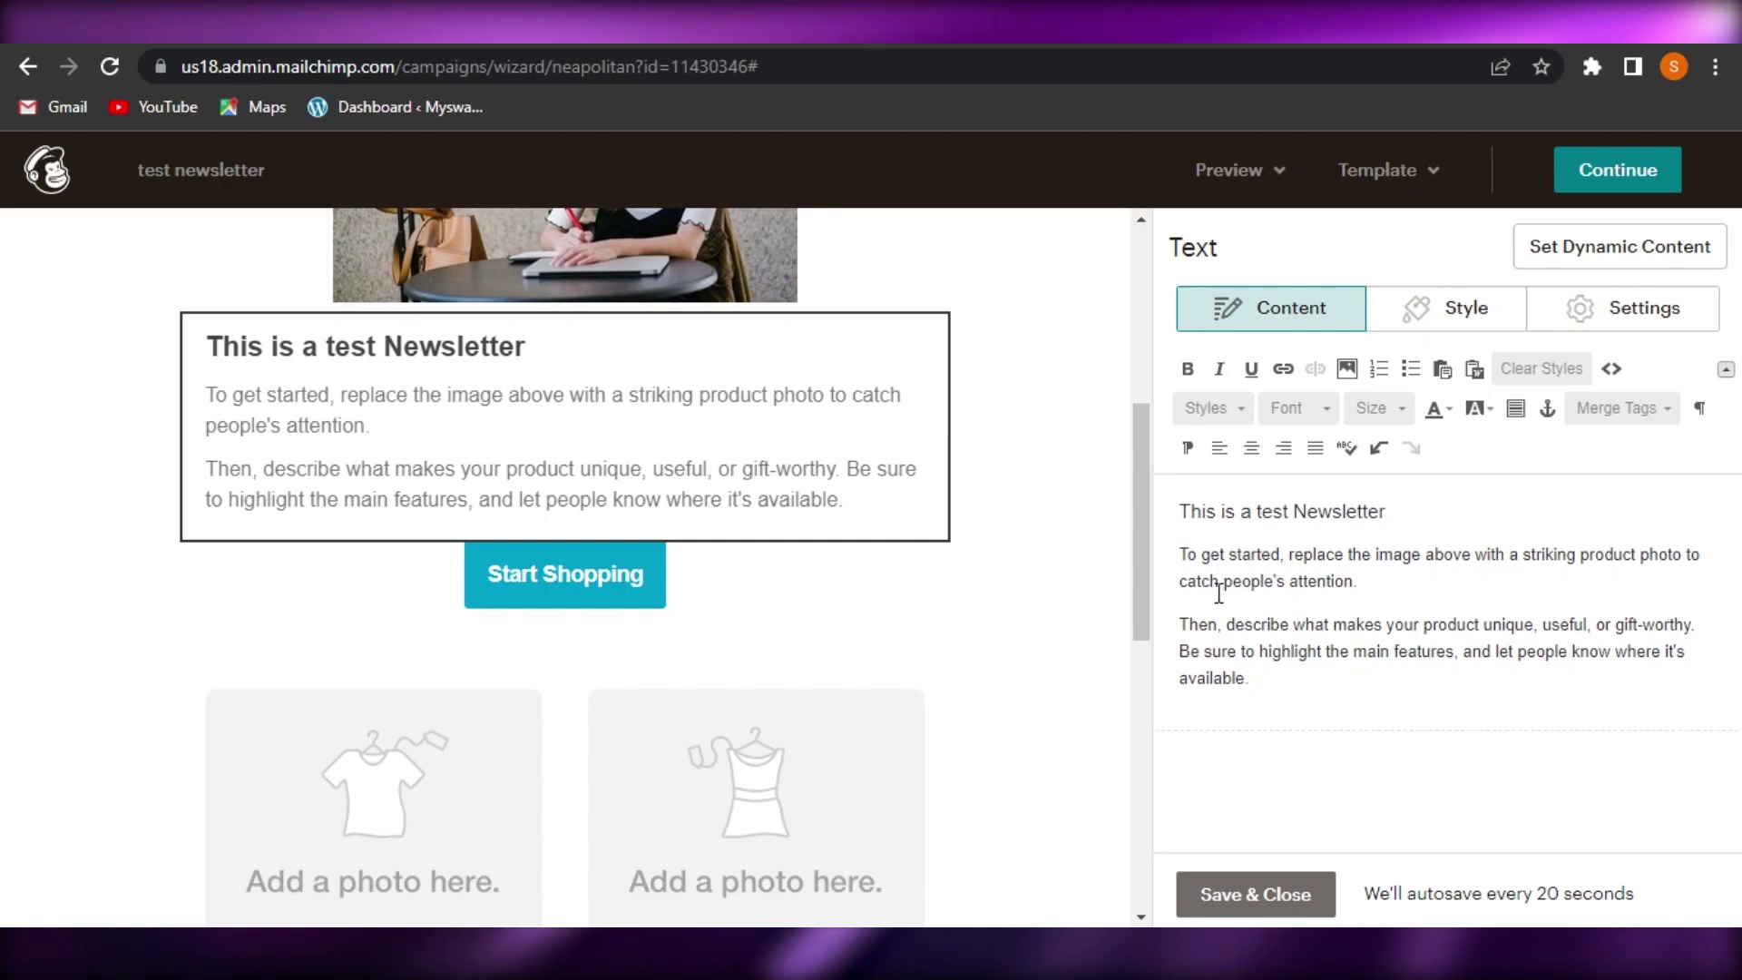
left_click(1266, 894)
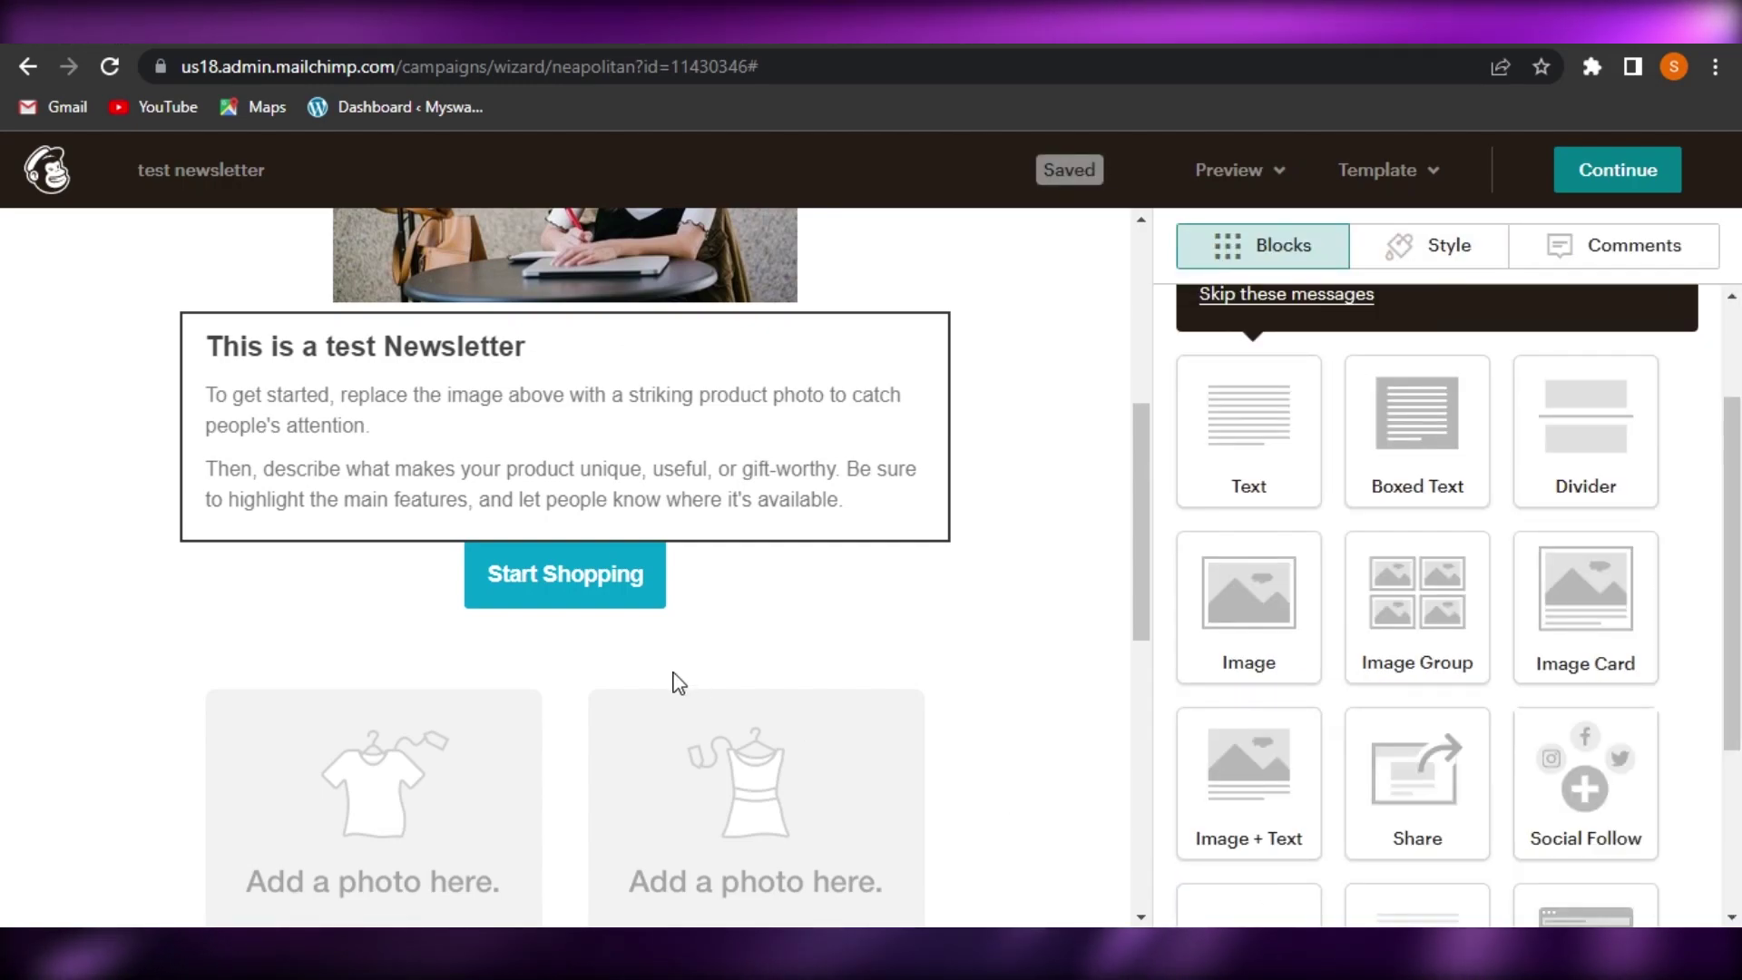
Delete the Related products and What's on sale two-column block, confirming the prompt
mouse_move(1145, 503)
left_mouse_down()
mouse_move(1134, 447)
mouse_move(1139, 533)
left_mouse_up()
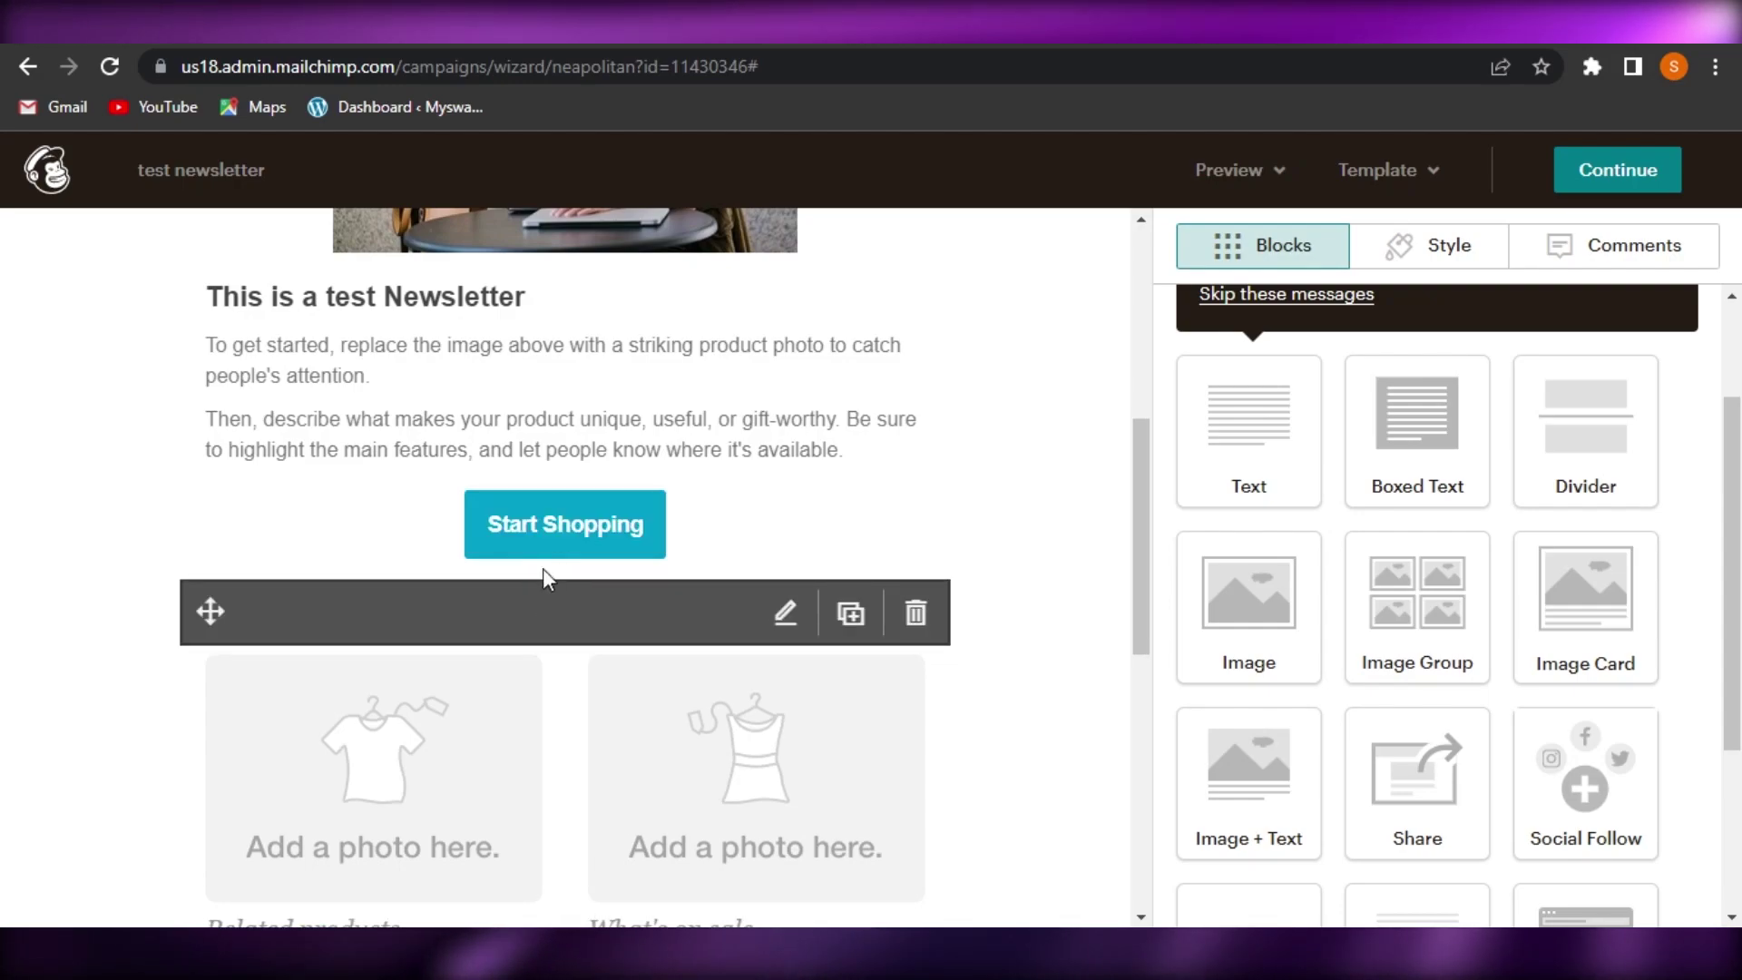
left_click(544, 546)
scroll(1134, 526, "down", 4)
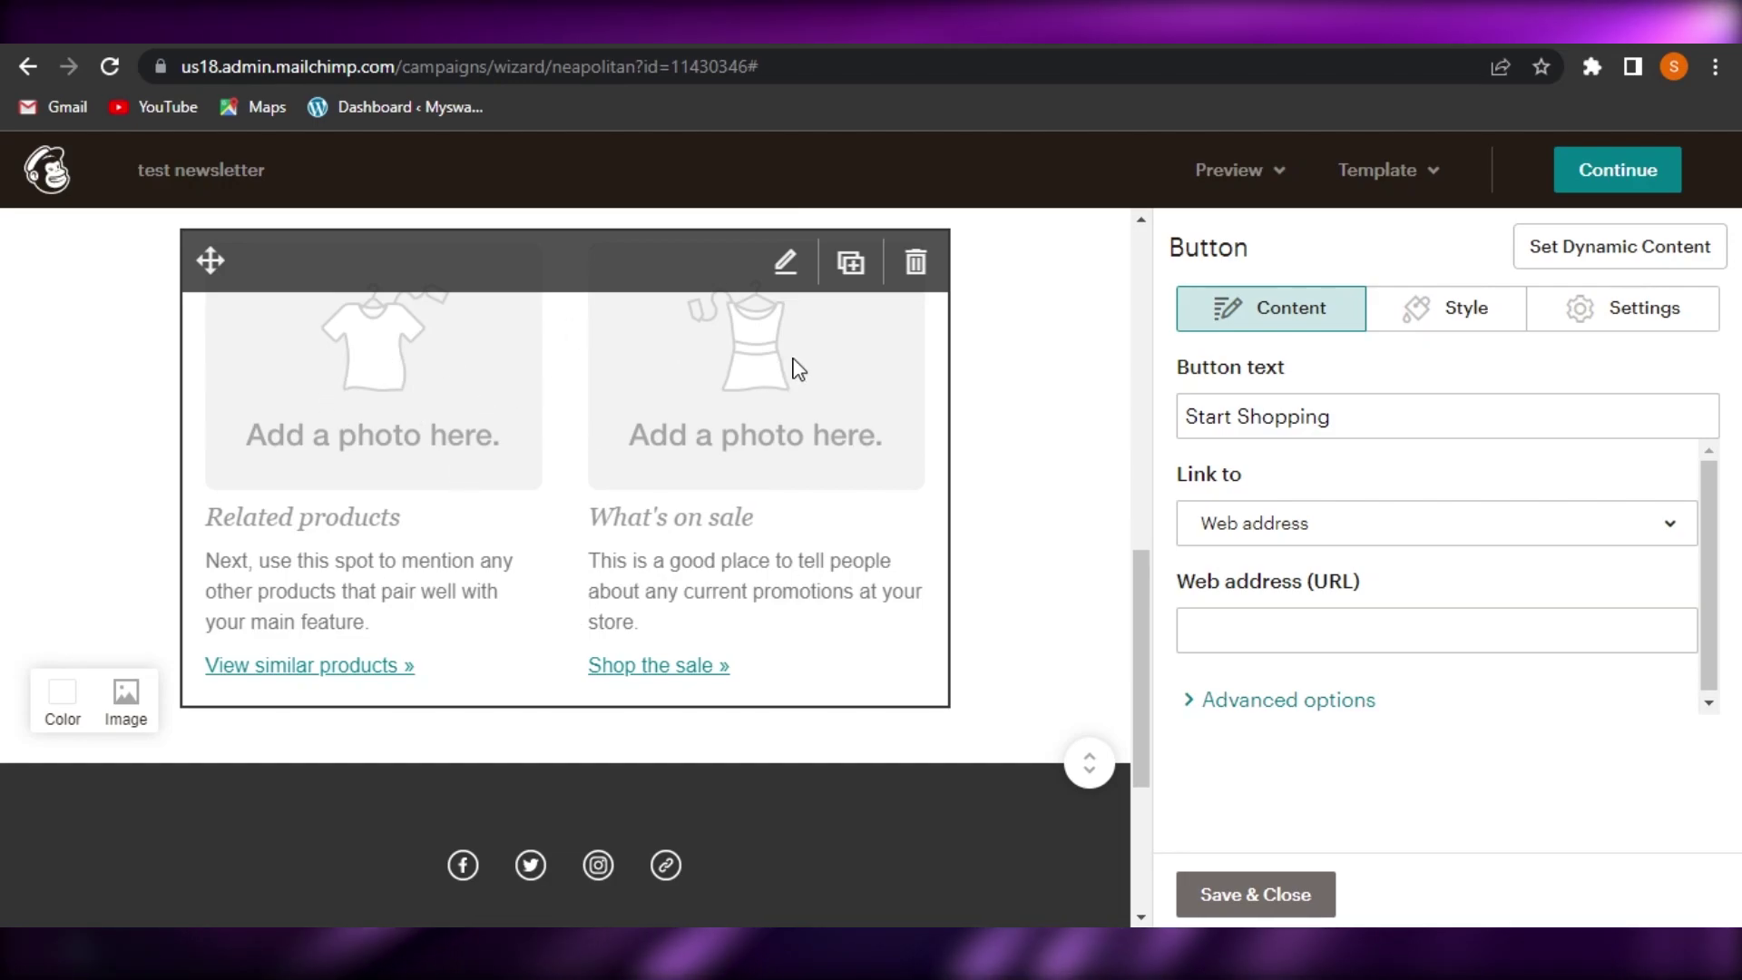
left_click(917, 263)
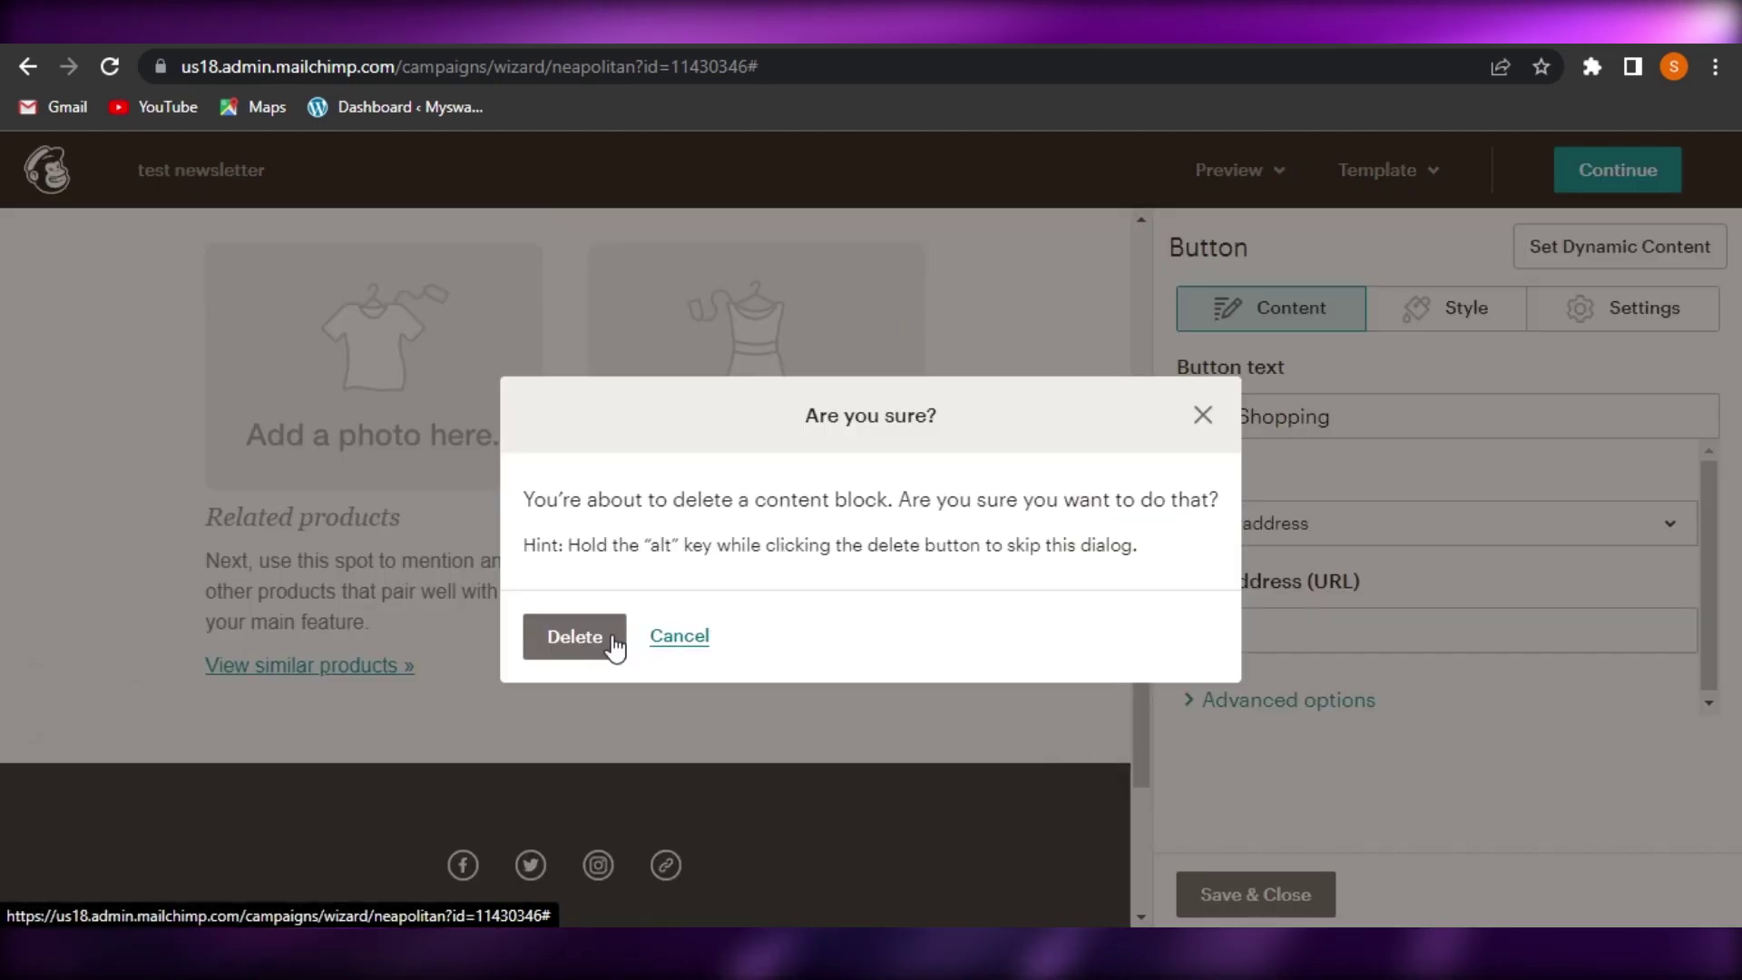
key("Return")
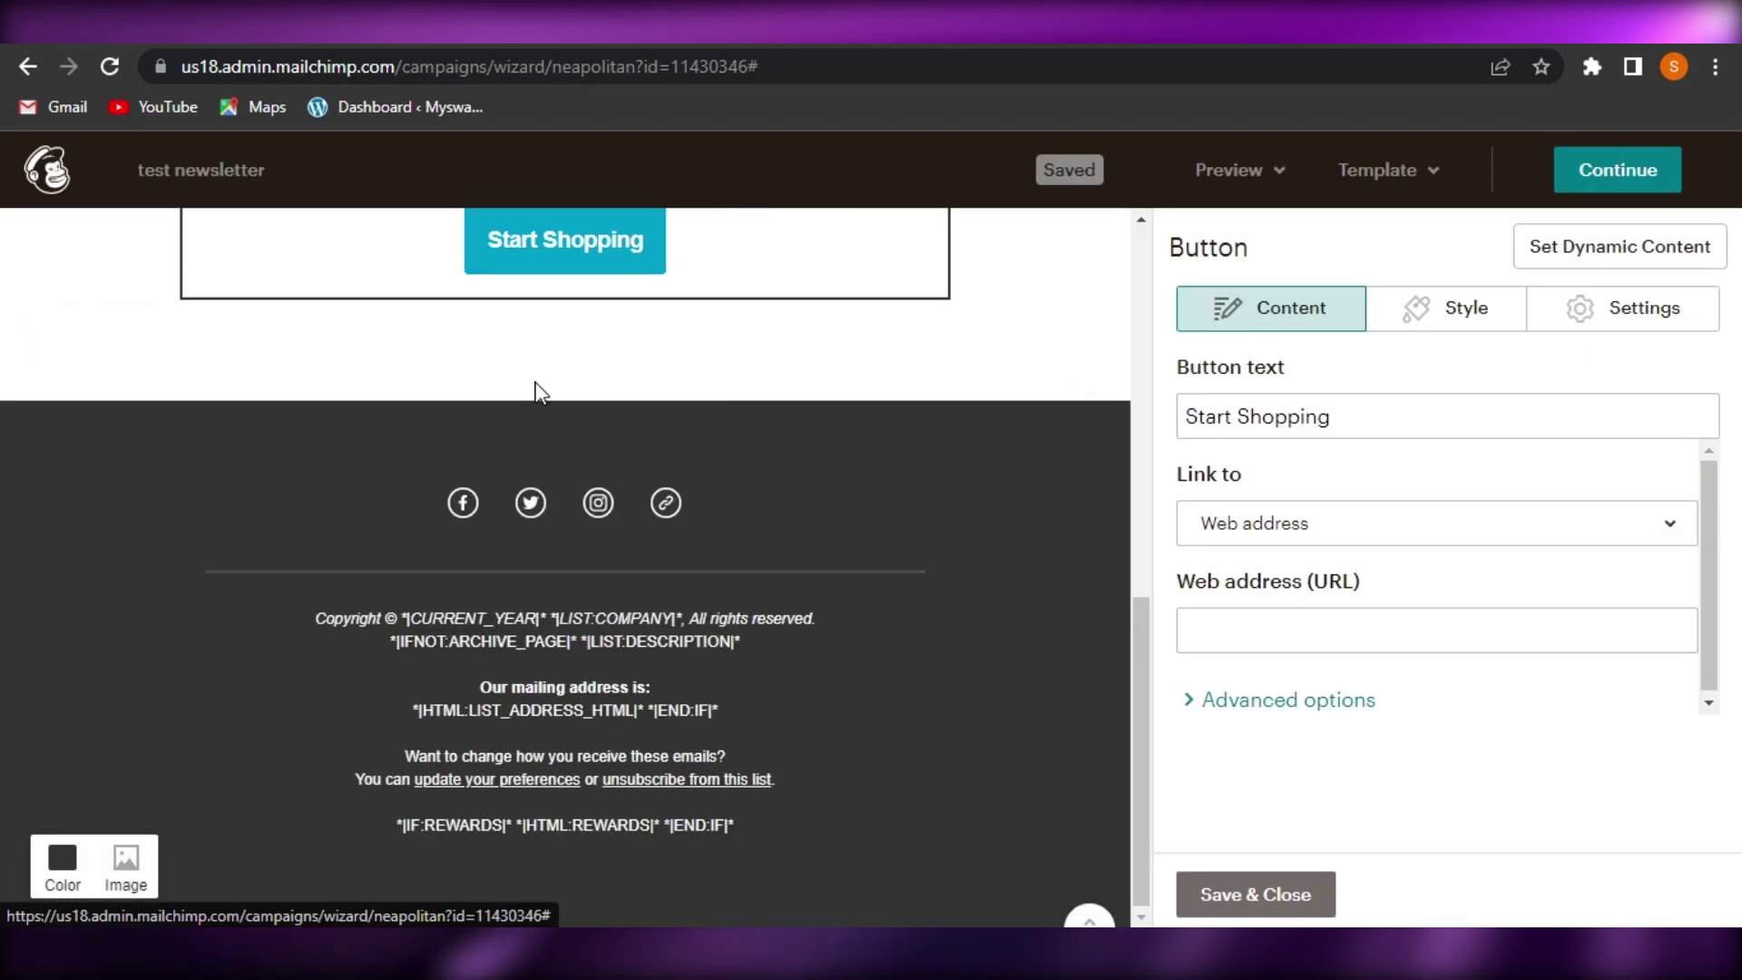
scroll(1141, 545, "up", 3)
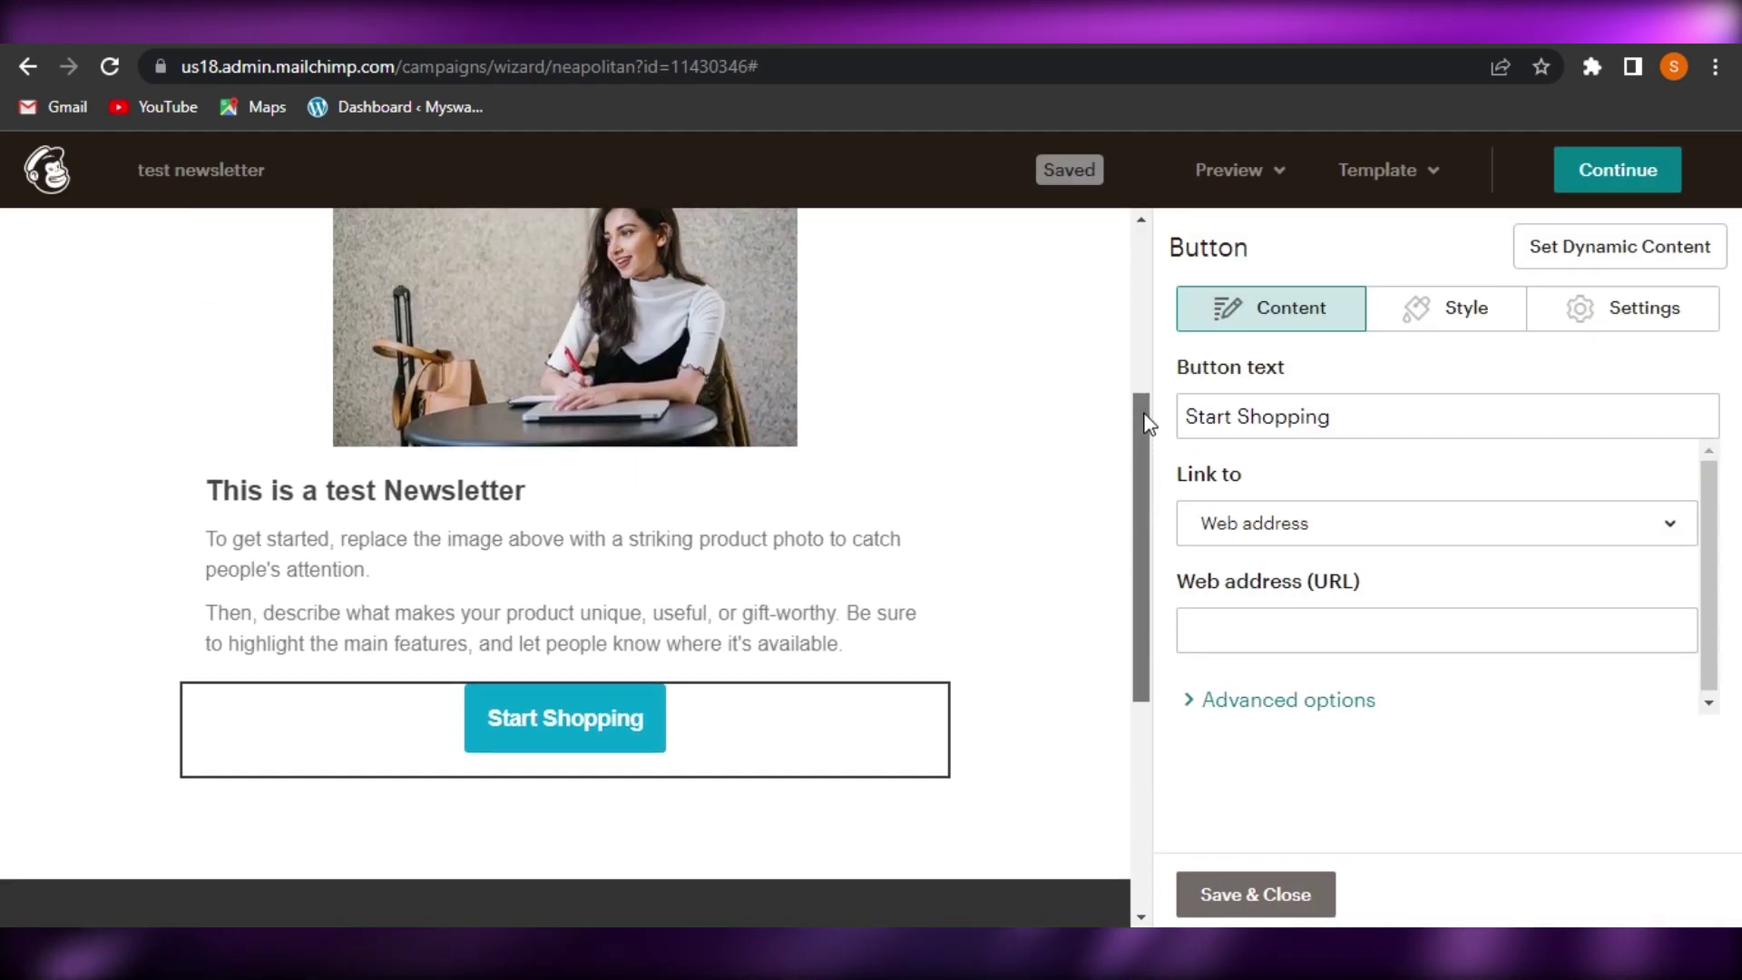
Change the Start Shopping button text to 'click here', link it to an email address, and save
left_click_drag(1145, 494, 1143, 445)
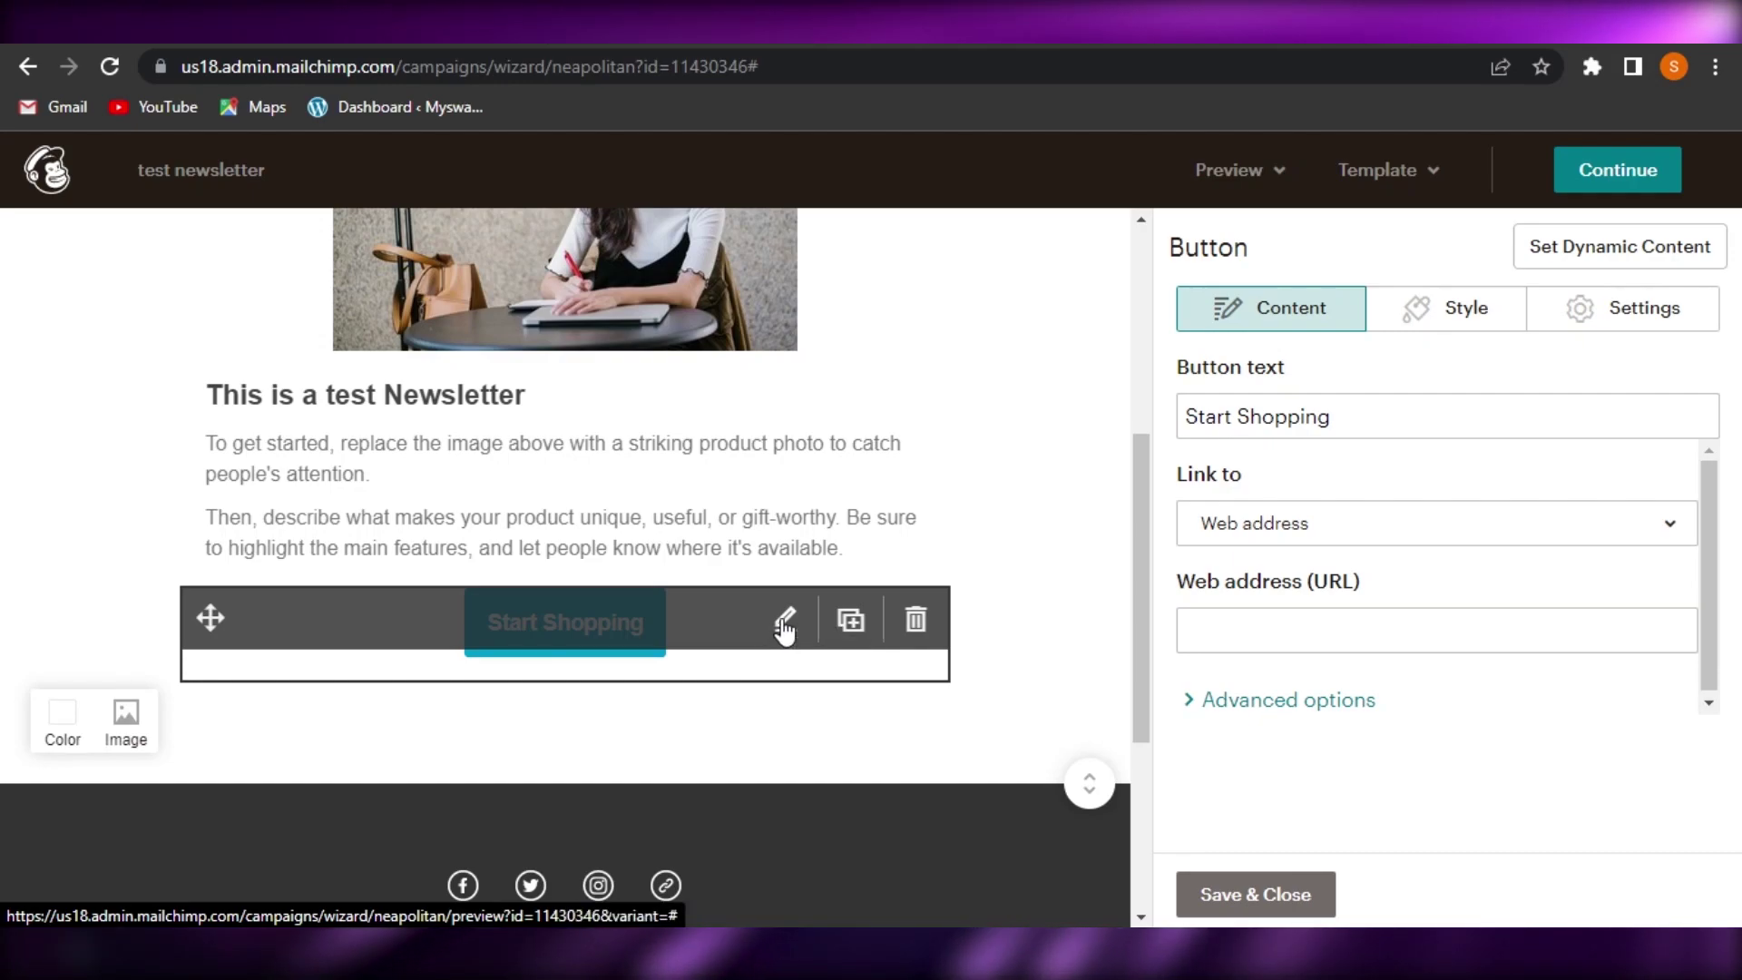
left_click(1356, 416)
key("BackSpace")
key("BackSpace")
key("BackSpace")
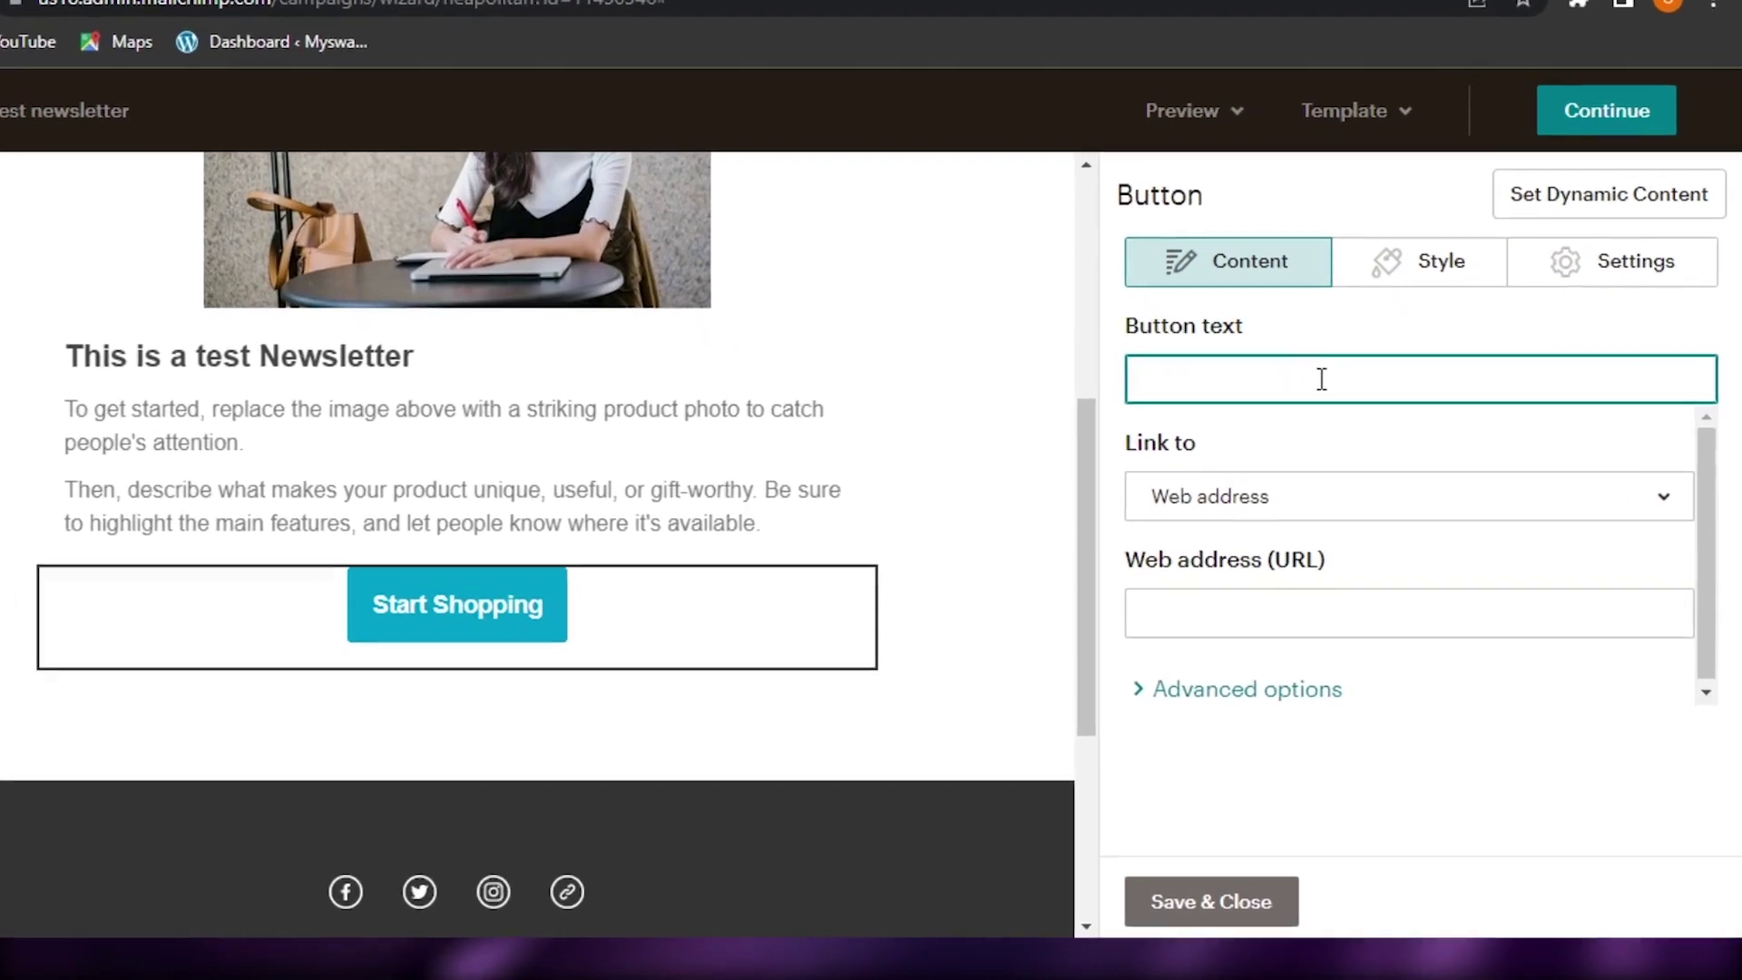
type("click here")
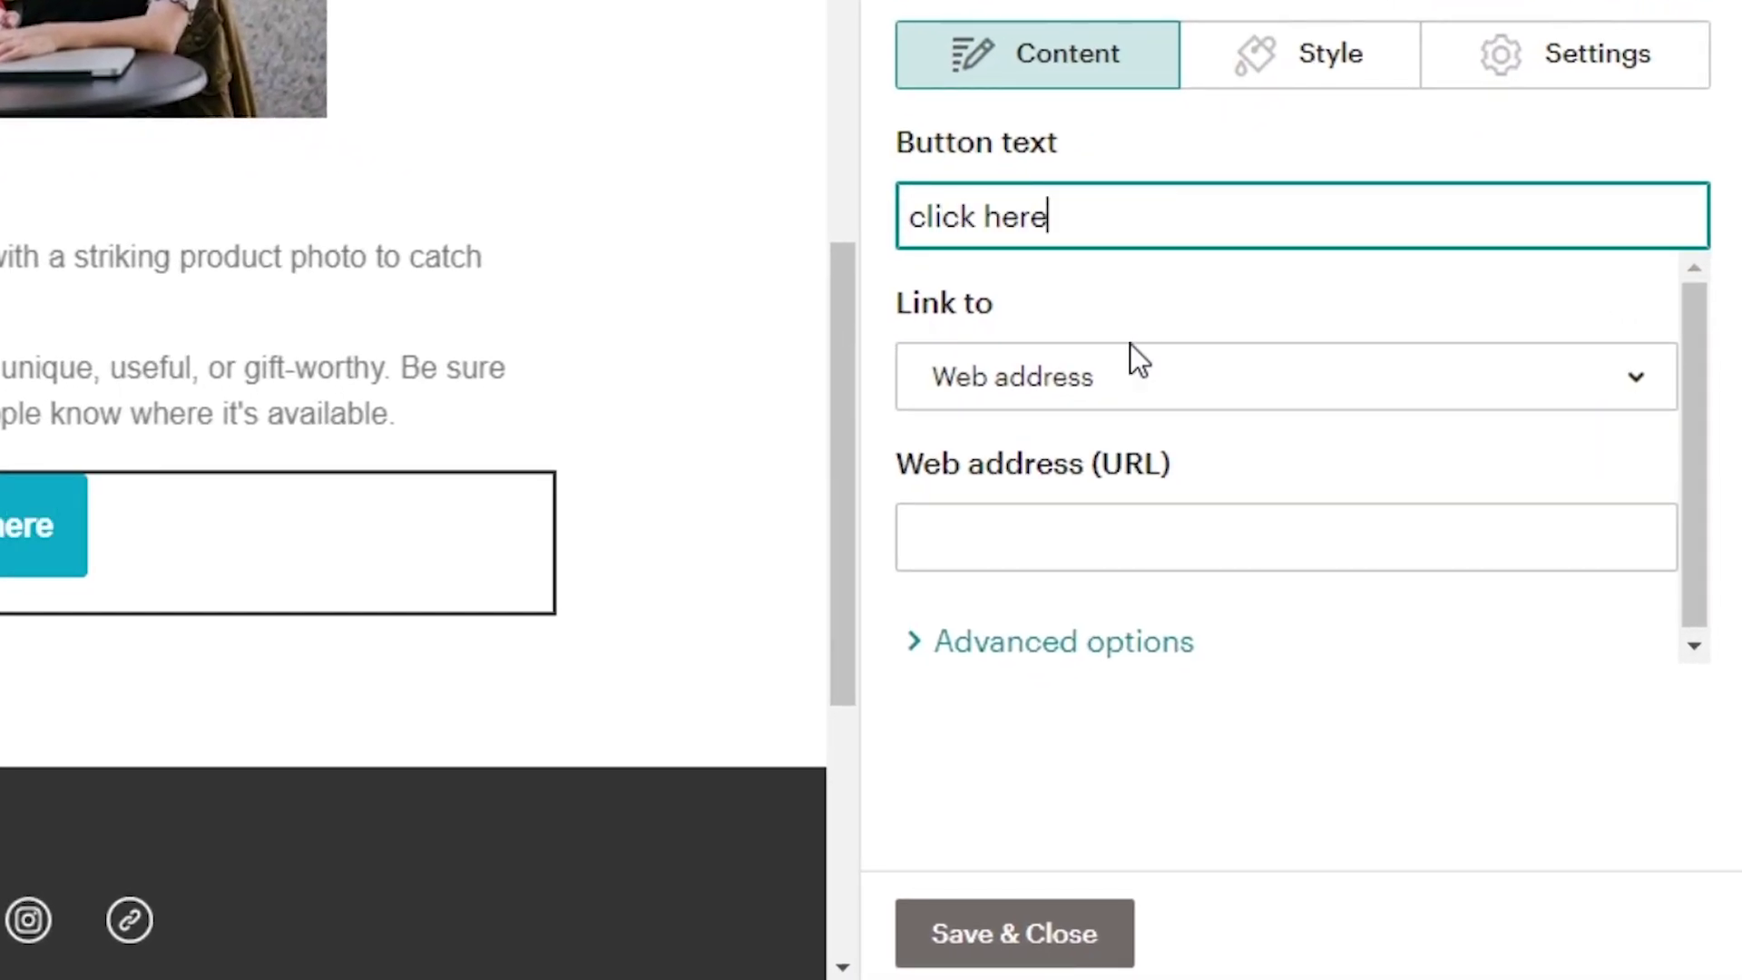
left_click(1107, 388)
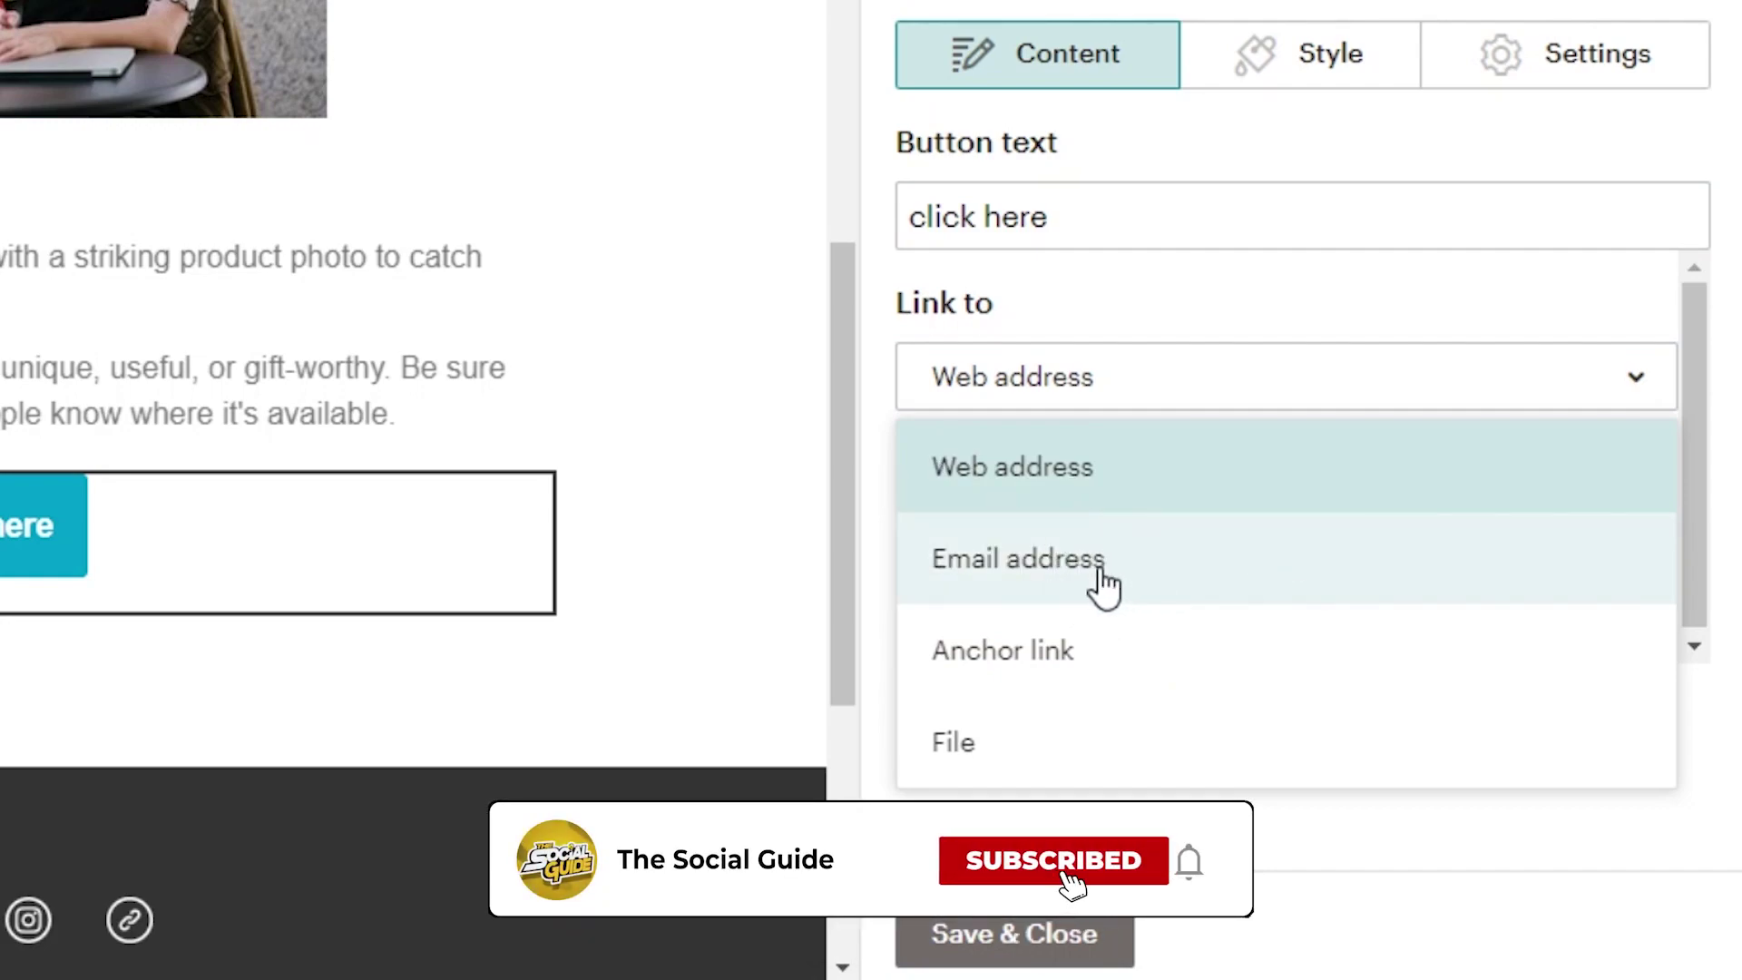
left_click(1030, 567)
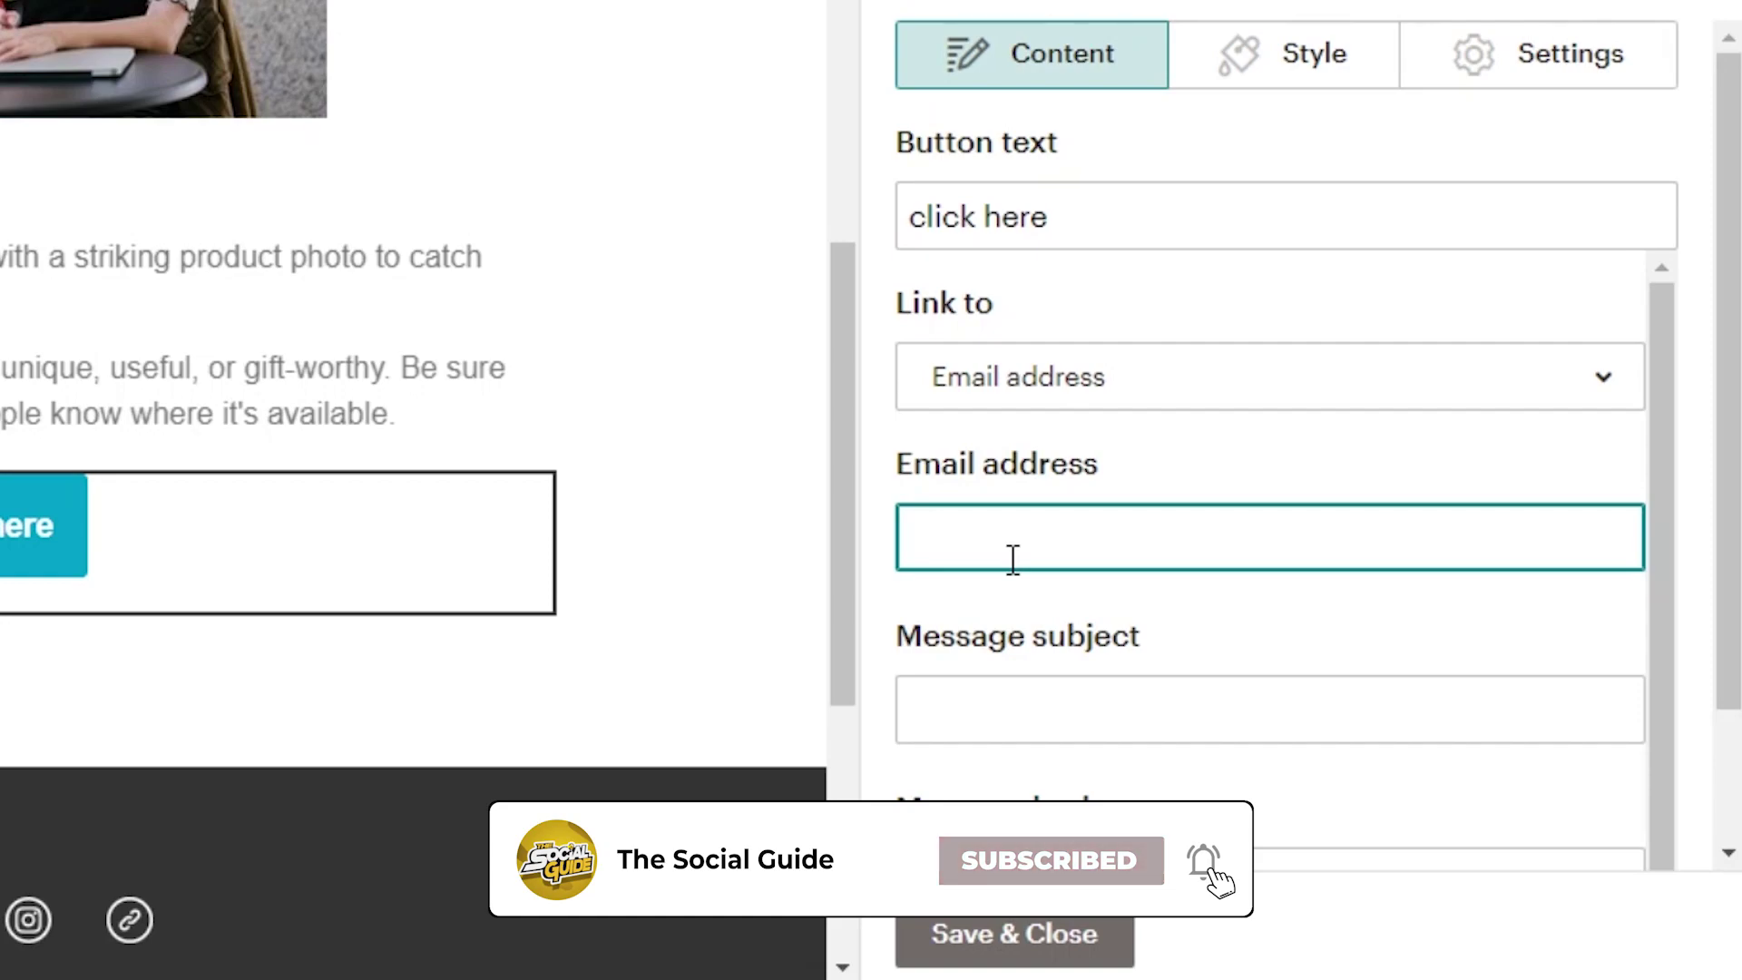
left_click(1007, 948)
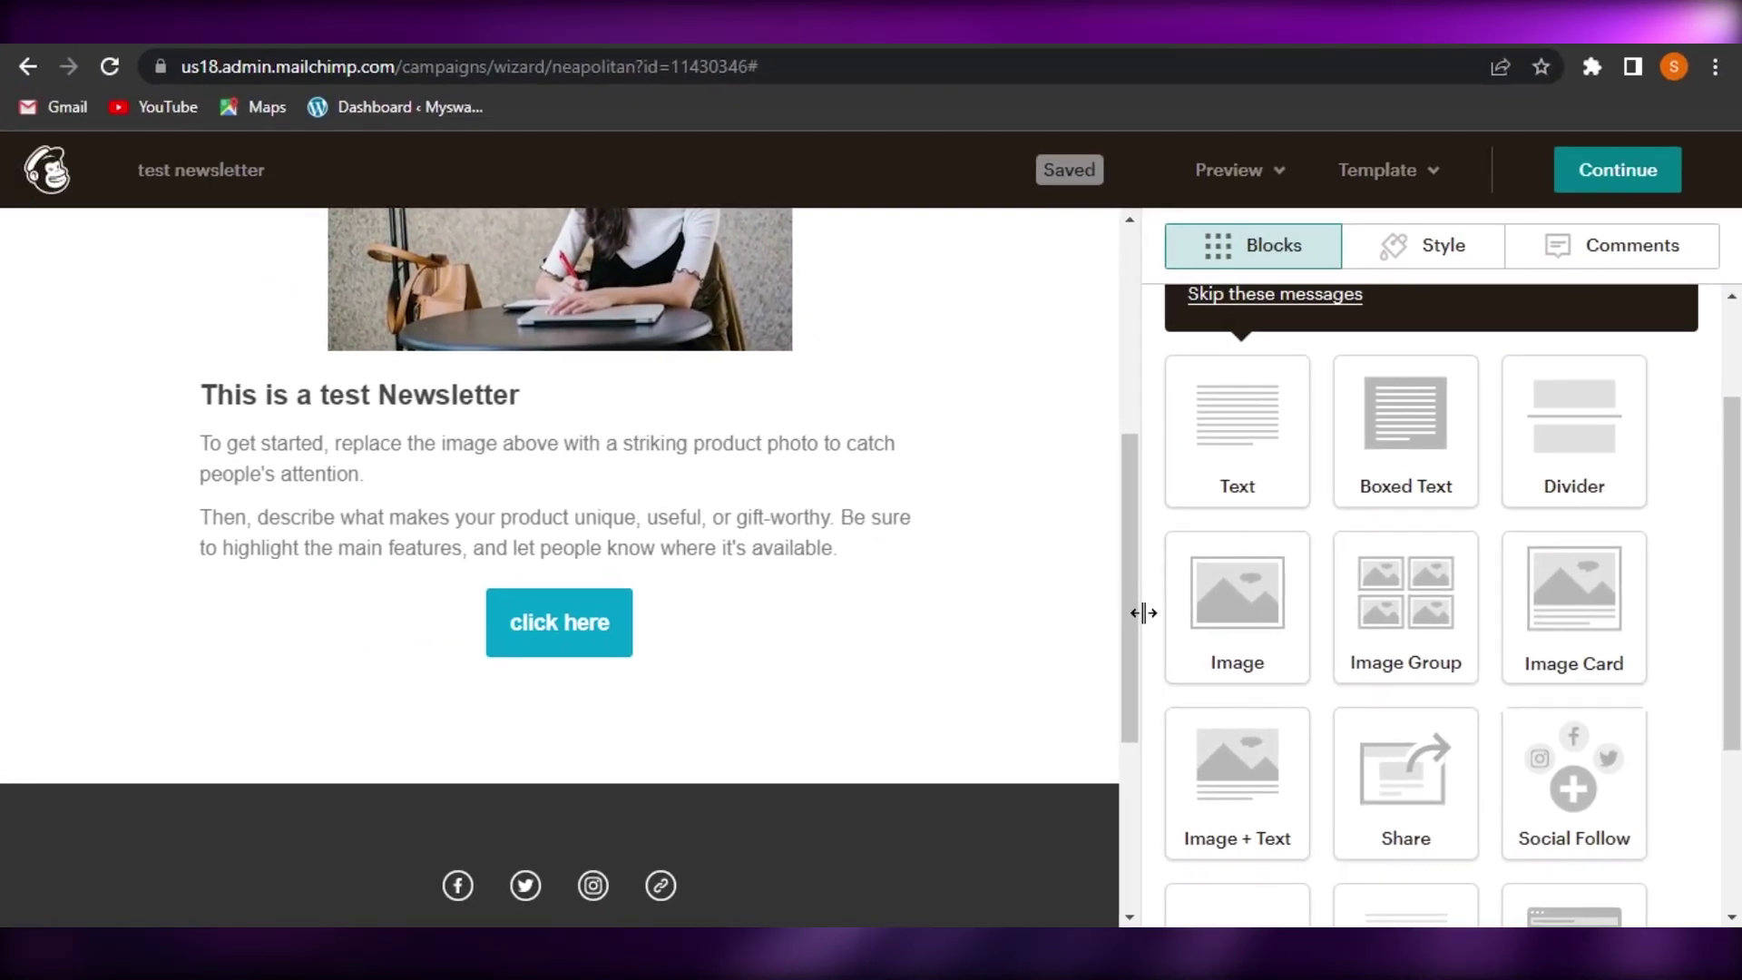
Reduce the newsletter photo's display size to about 70% of its full width
mouse_move(1106, 517)
left_mouse_down()
mouse_move(1104, 595)
mouse_move(1104, 330)
mouse_move(1104, 544)
left_mouse_up()
left_click(678, 424)
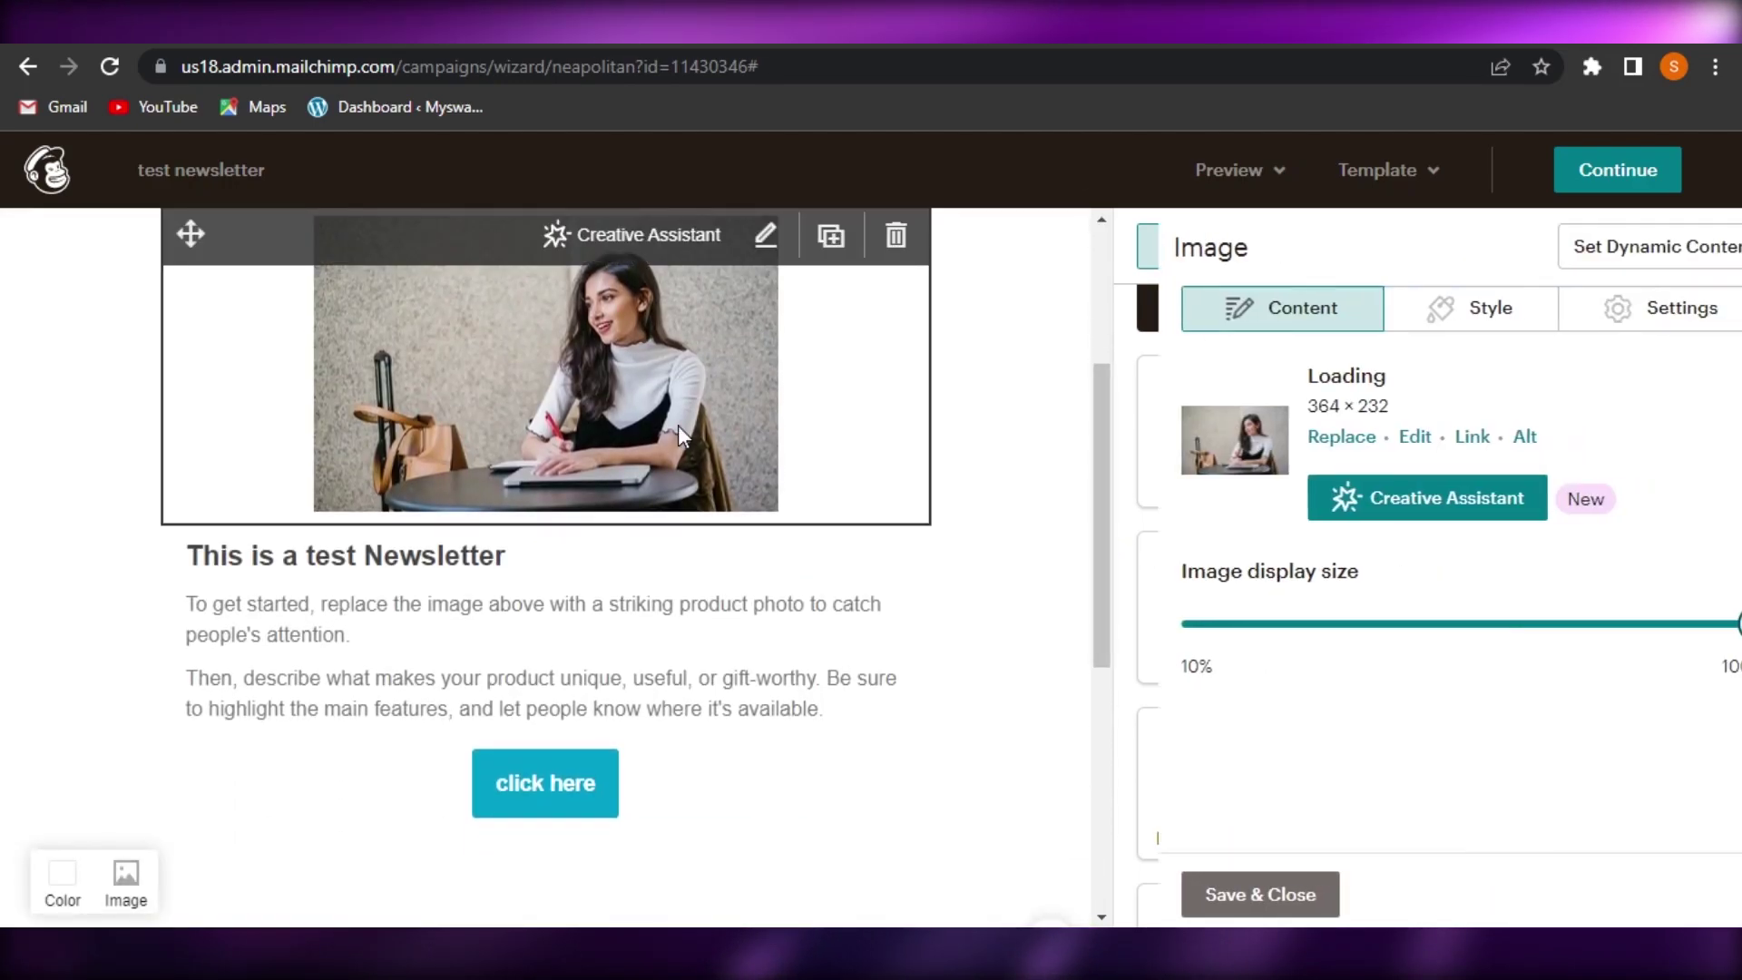
left_click_drag(1327, 667, 1550, 657)
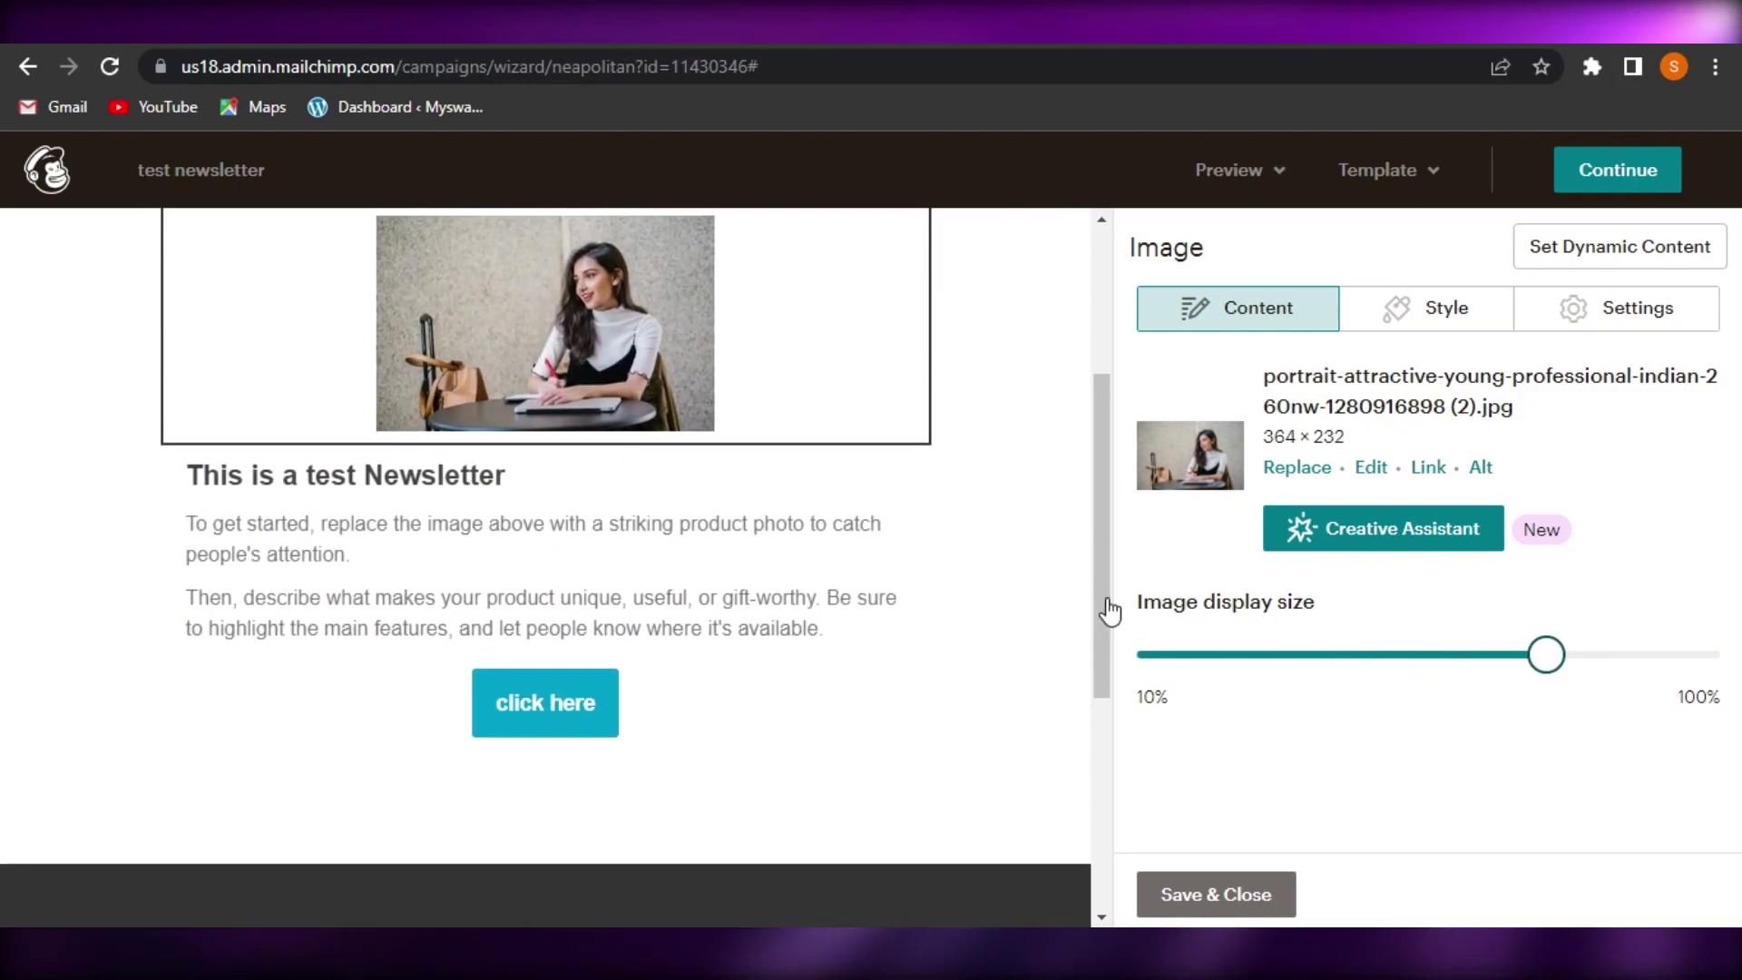
left_click_drag(1109, 611, 1096, 789)
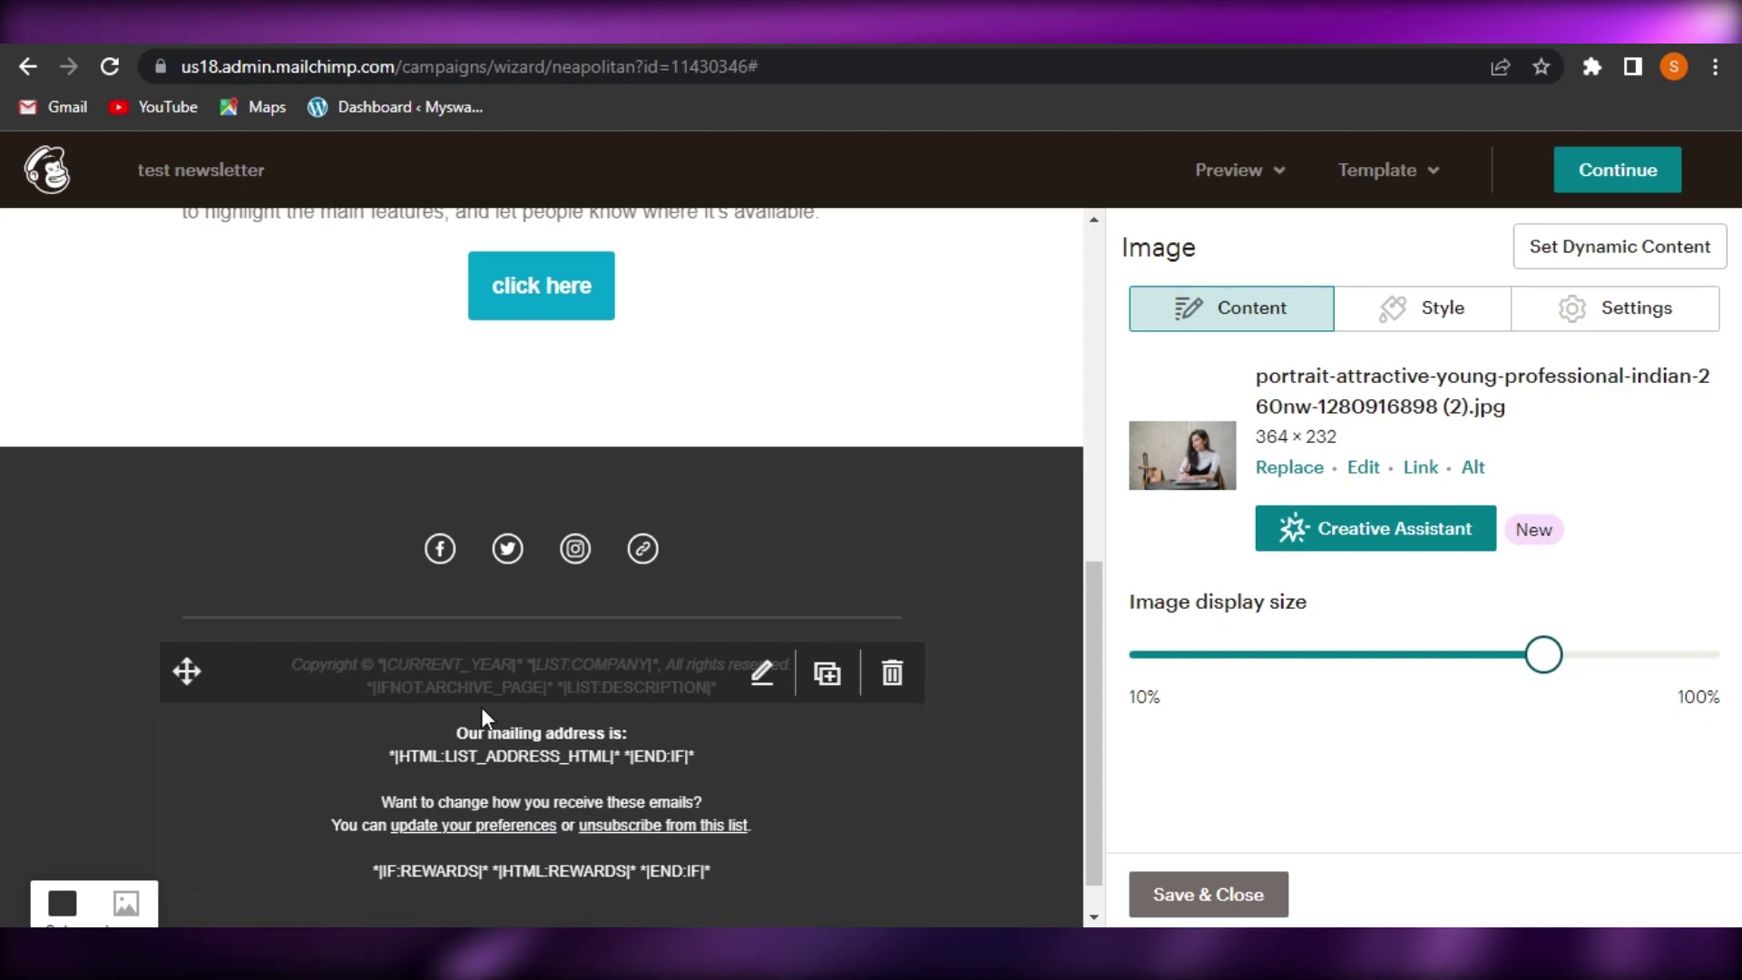
Cut the copyright lines out of the footer text
left_click(443, 700)
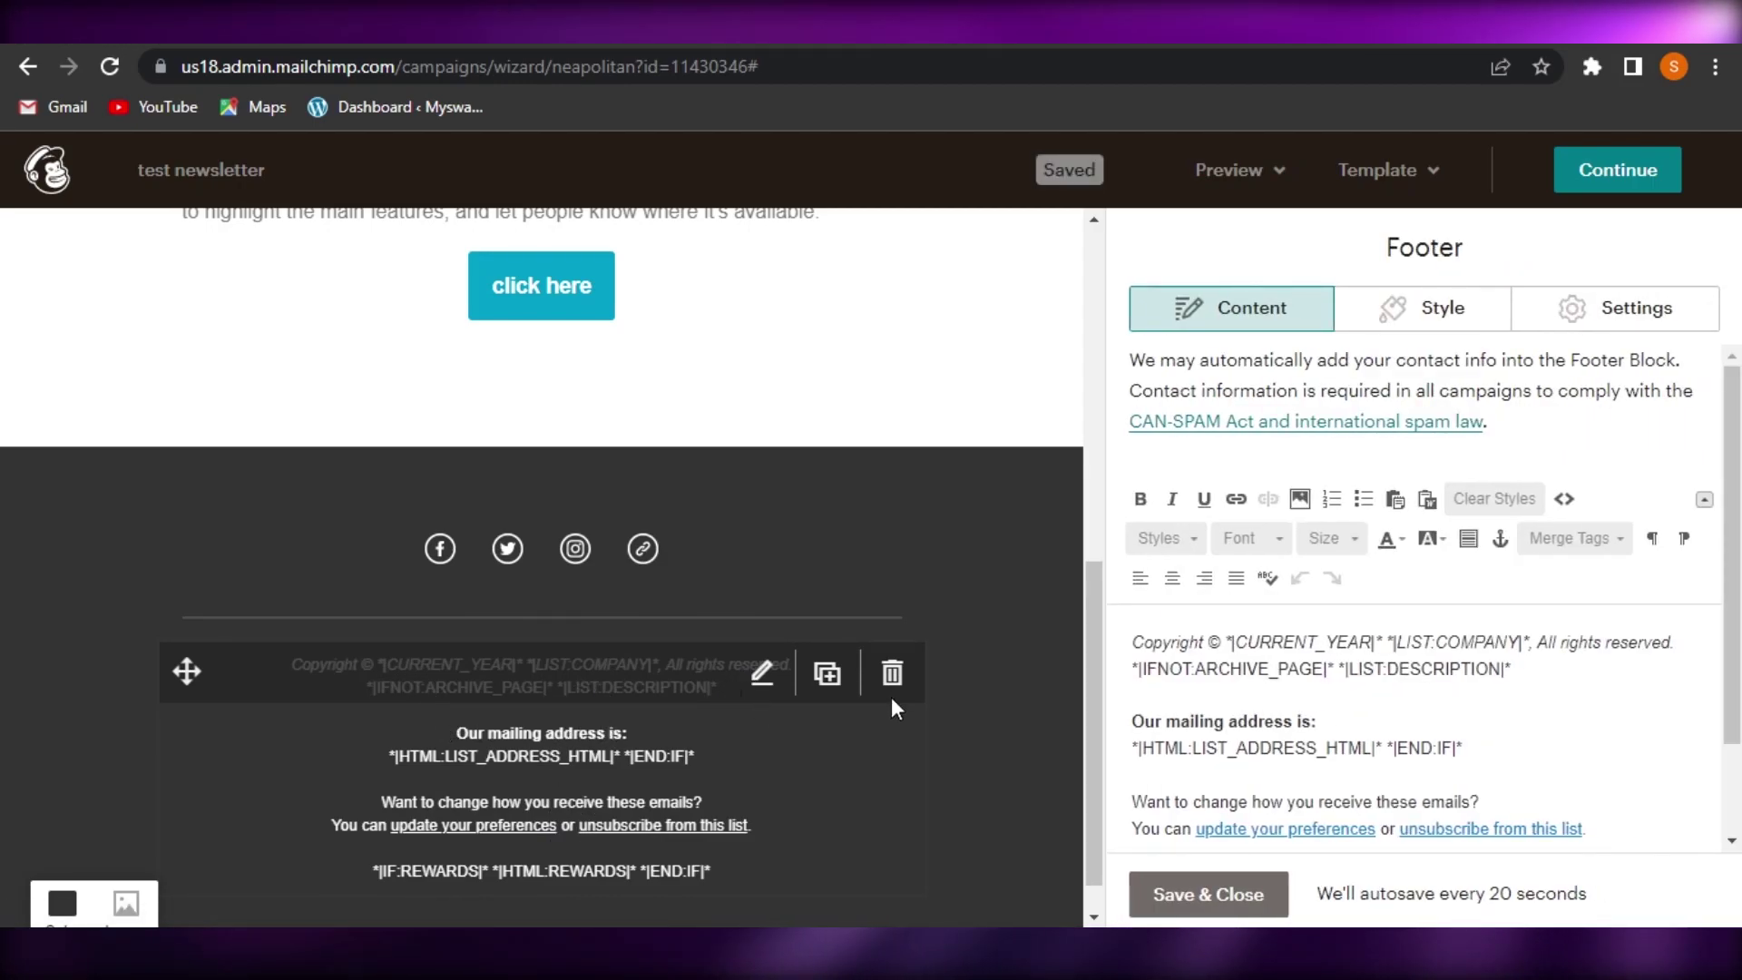
triple_click(1429, 676)
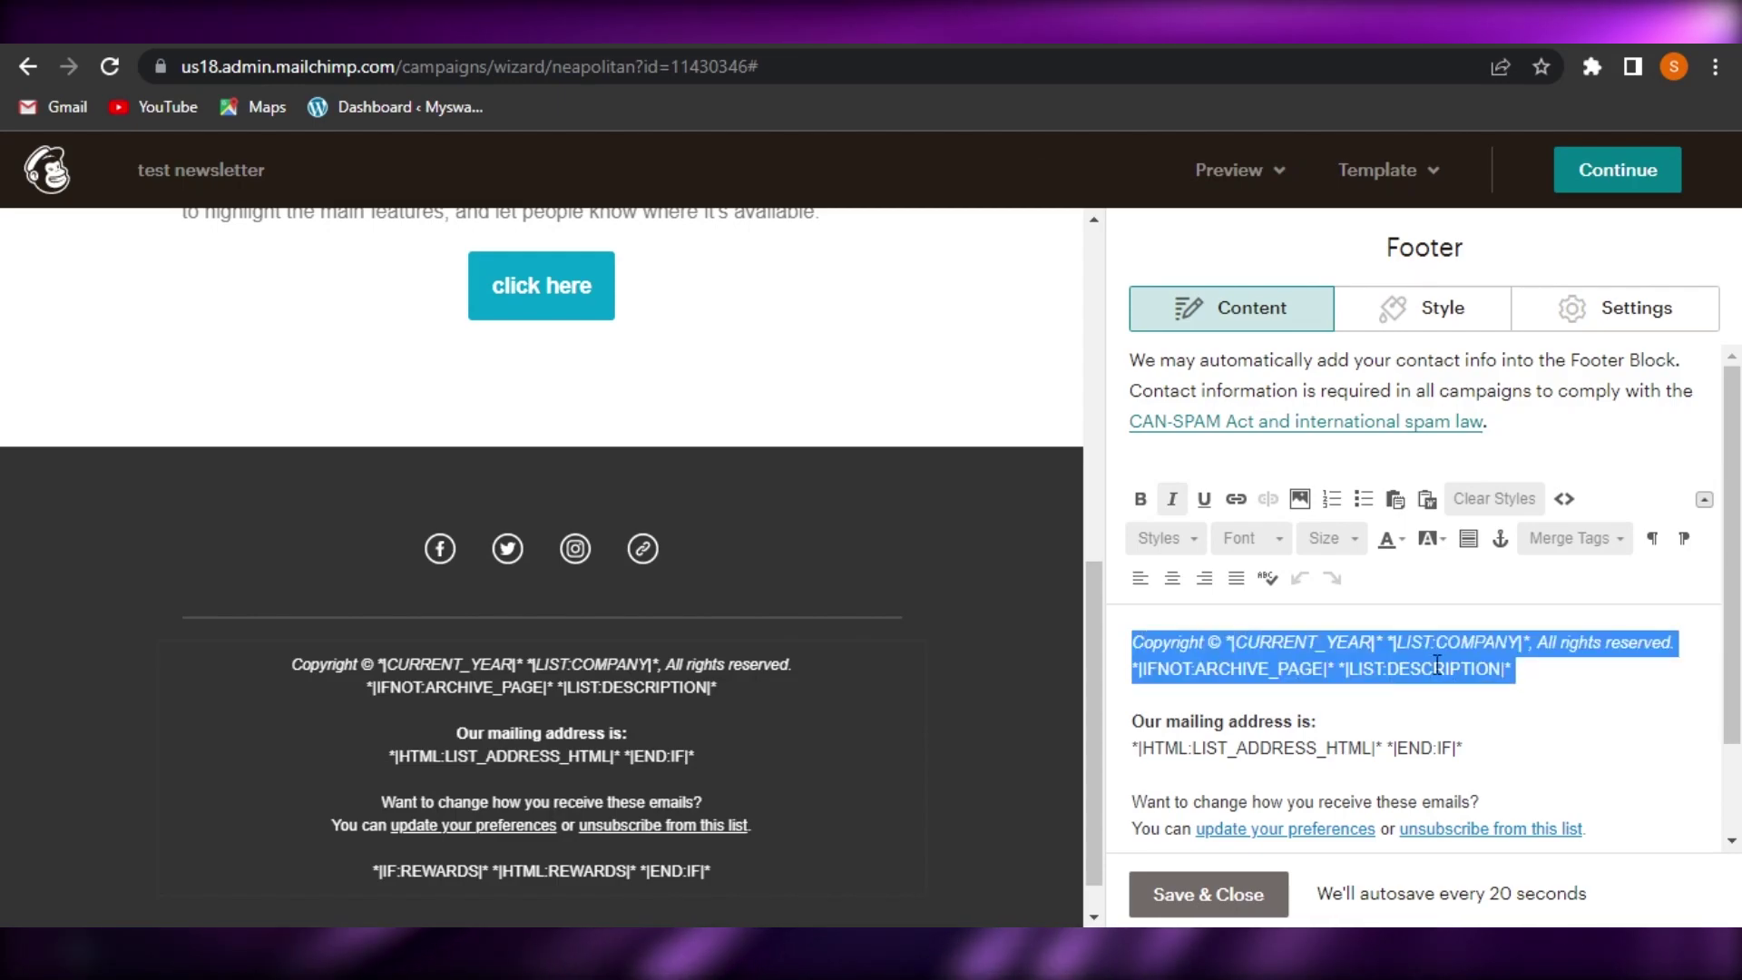
right_click(1438, 665)
left_click(1125, 323)
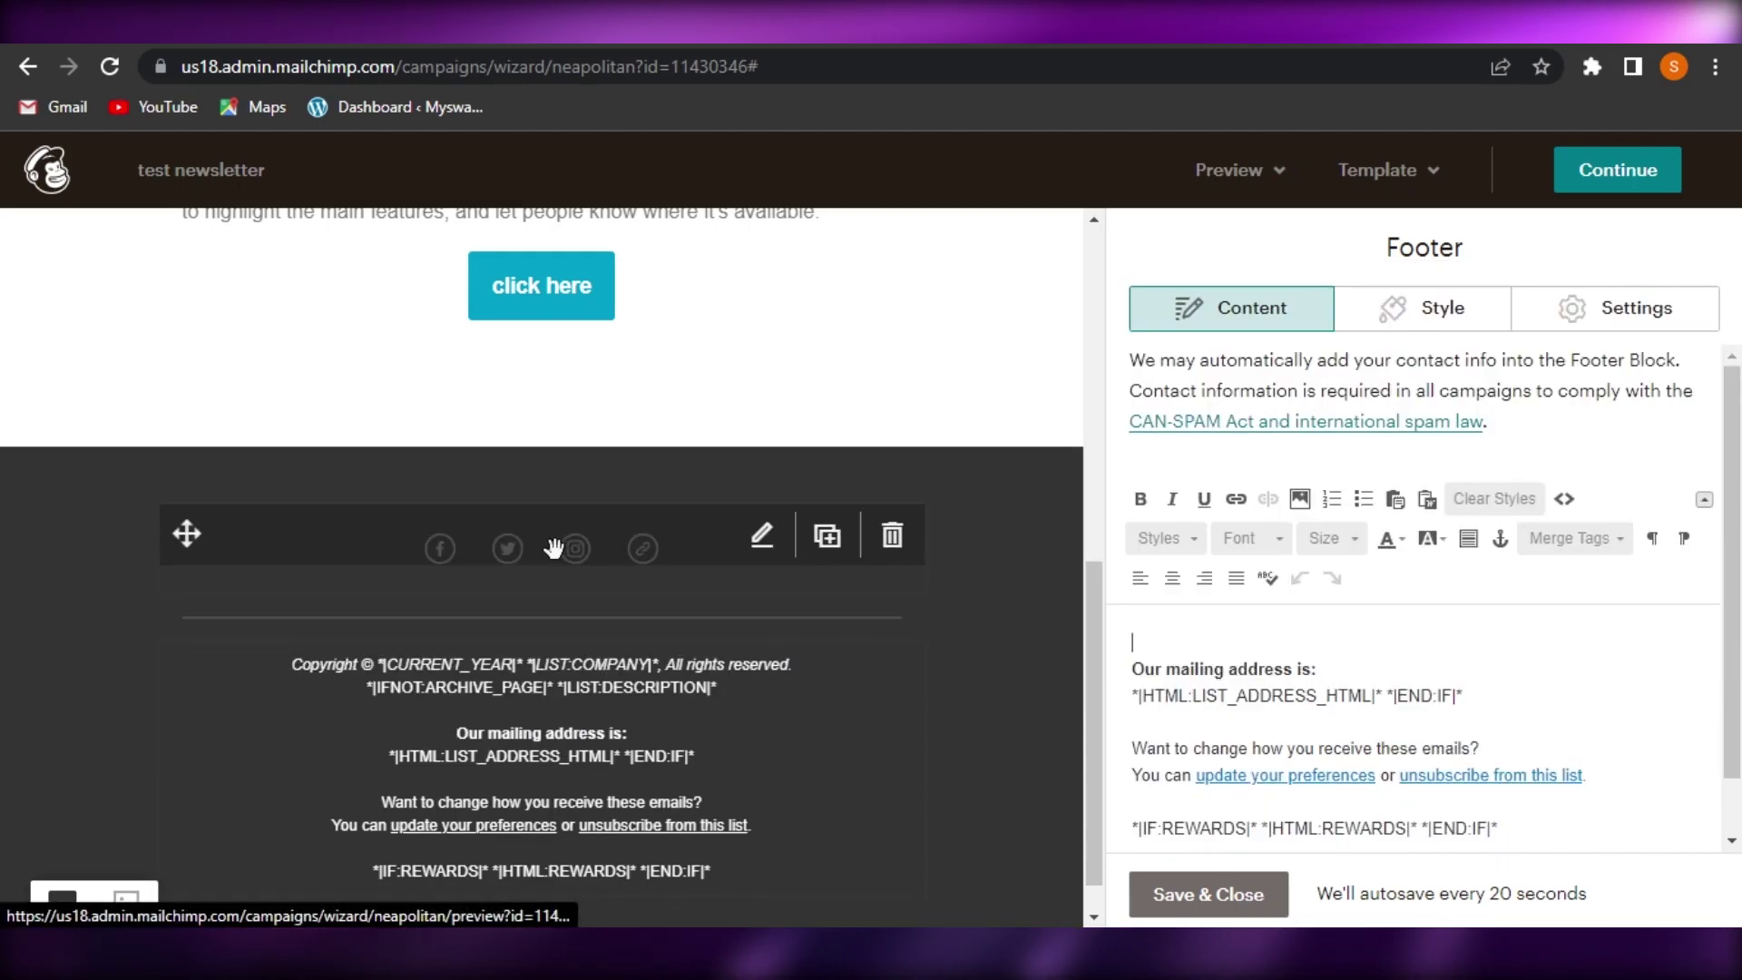
Review the Social Follow block settings, then save and close them
left_click(762, 538)
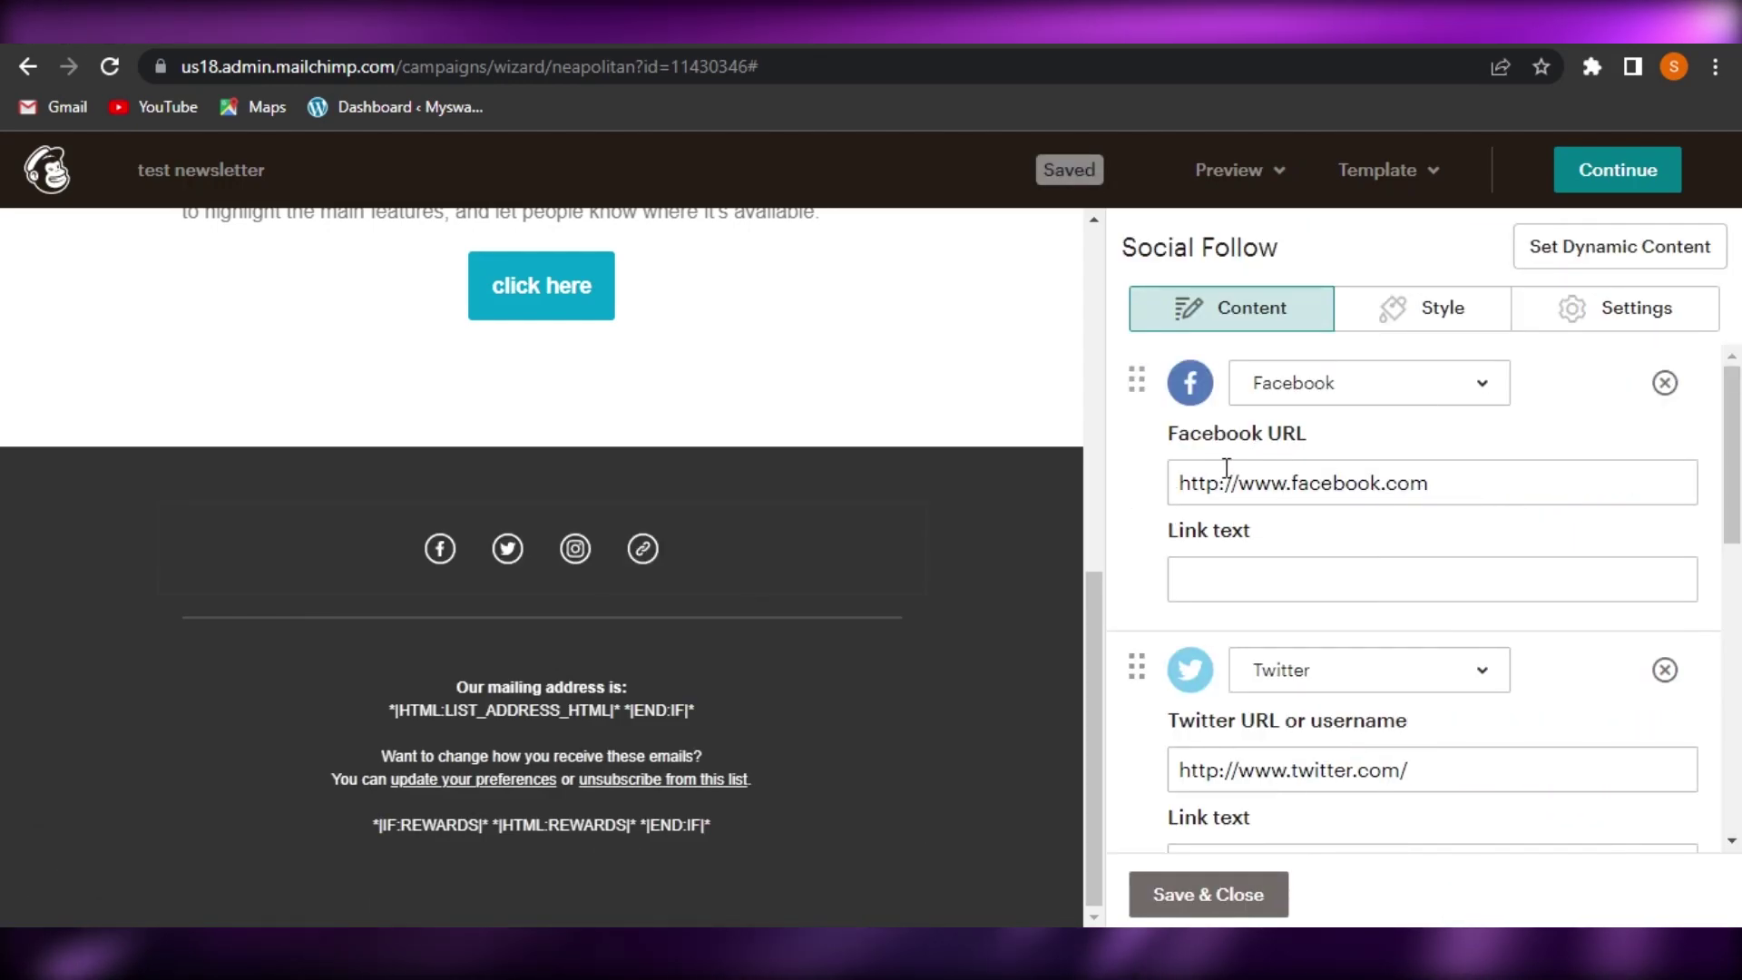
scroll(1380, 521, "down", 6)
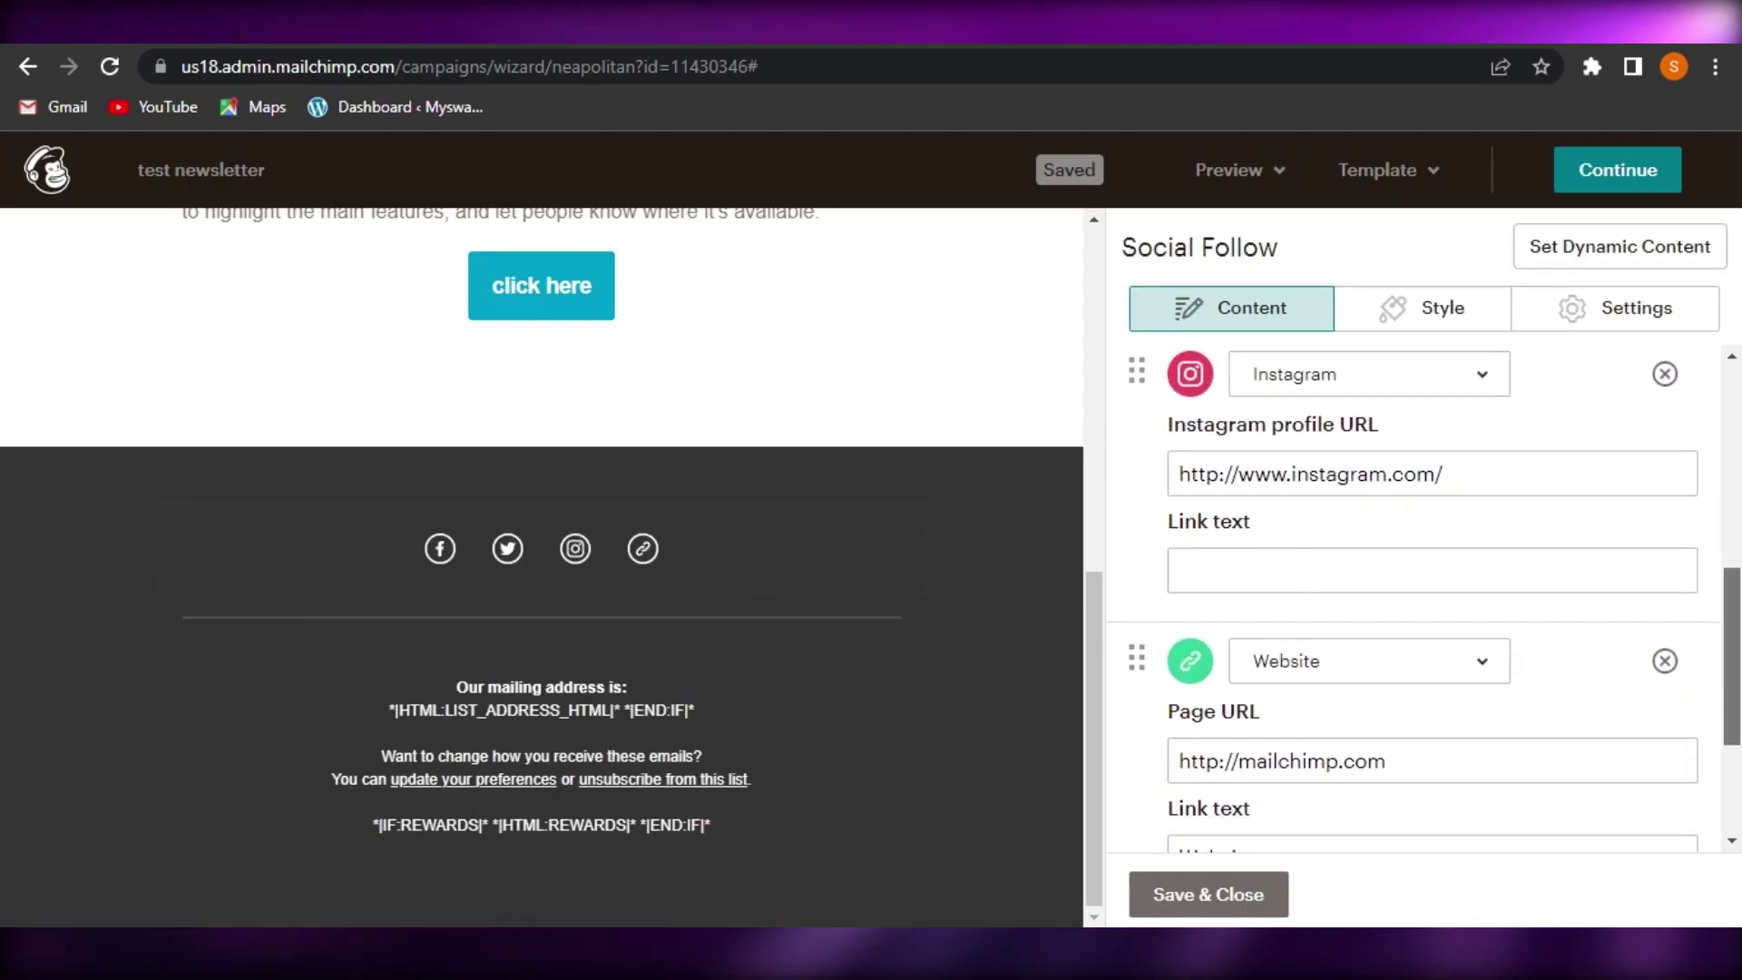
scroll(1424, 599, "down", 3)
scroll(1424, 598, "up", 7)
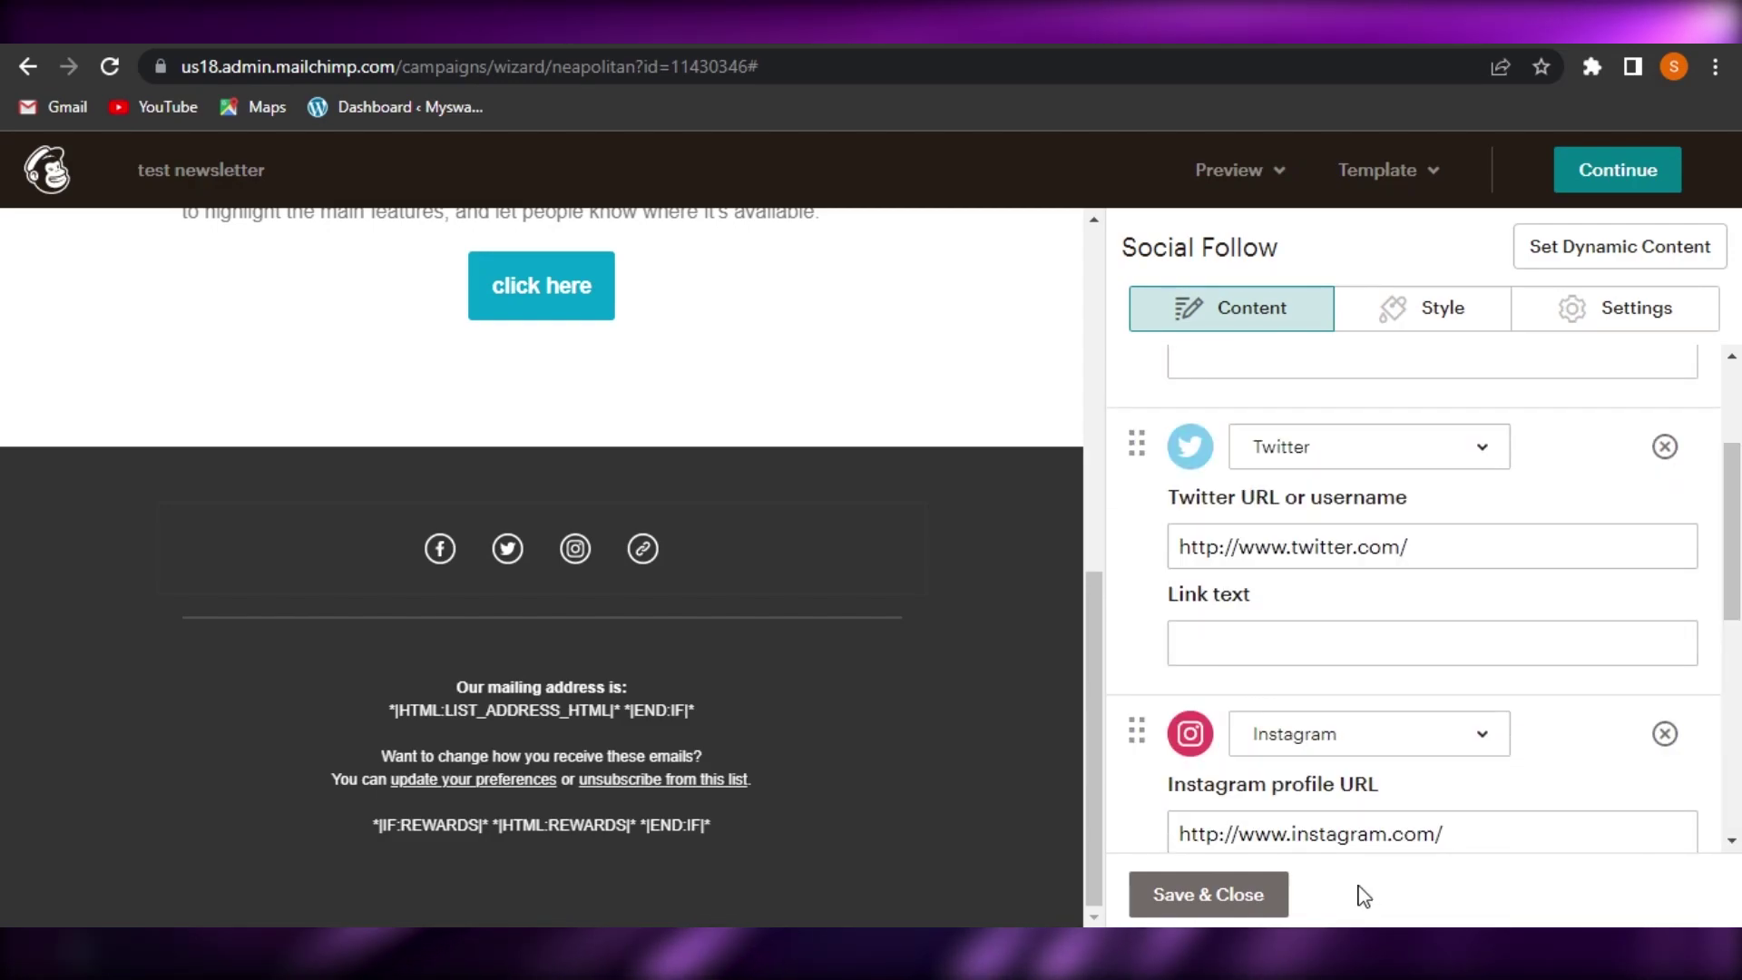
left_click(1270, 896)
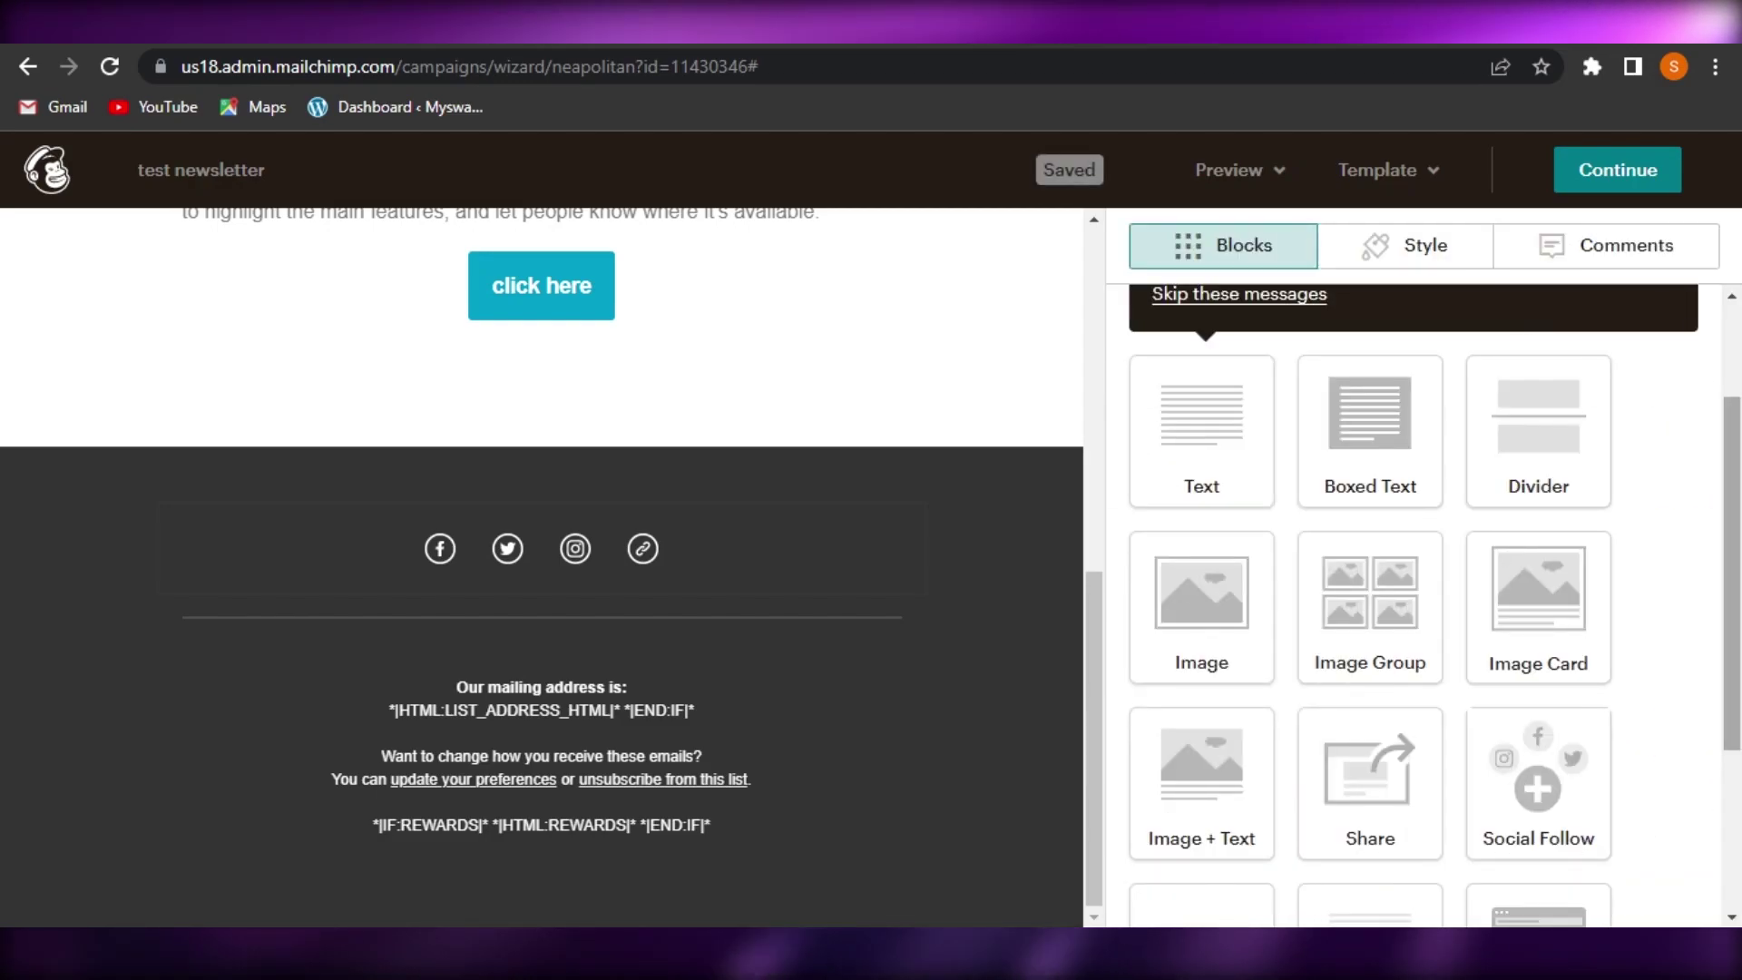
Add dividers below the newsletter photo and above the click here button
scroll(1413, 599, "up", 2)
left_click_drag(1095, 599, 1131, 355)
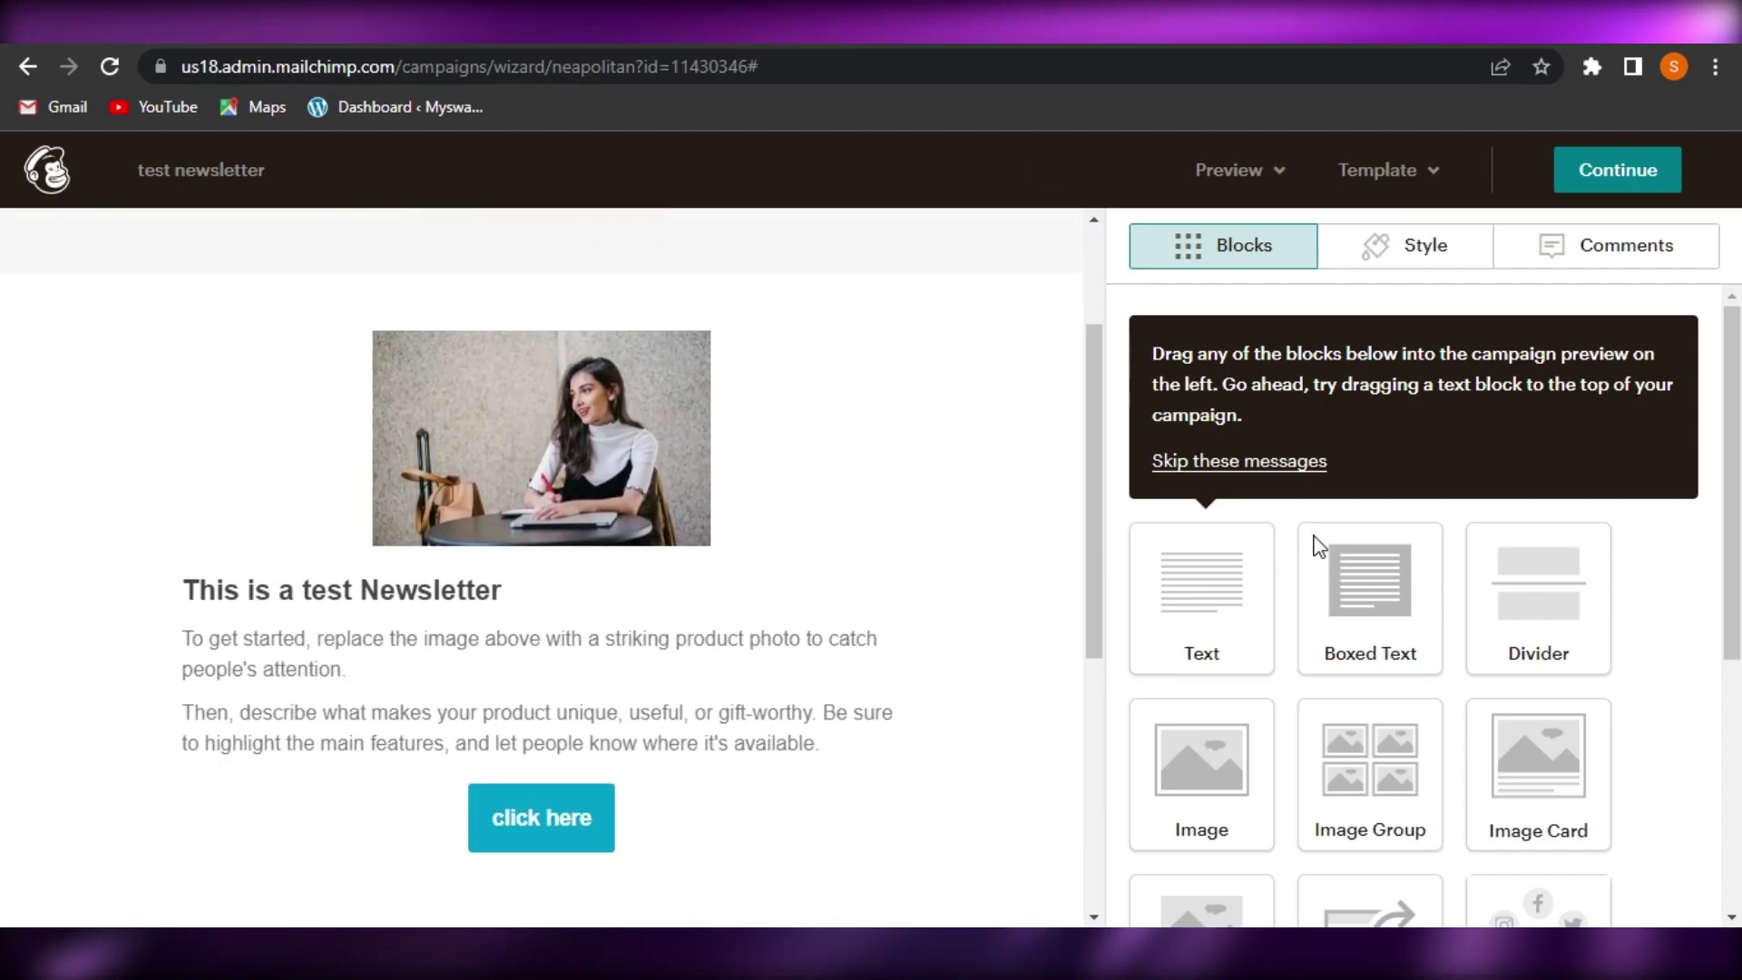
left_click_drag(1540, 601, 398, 499)
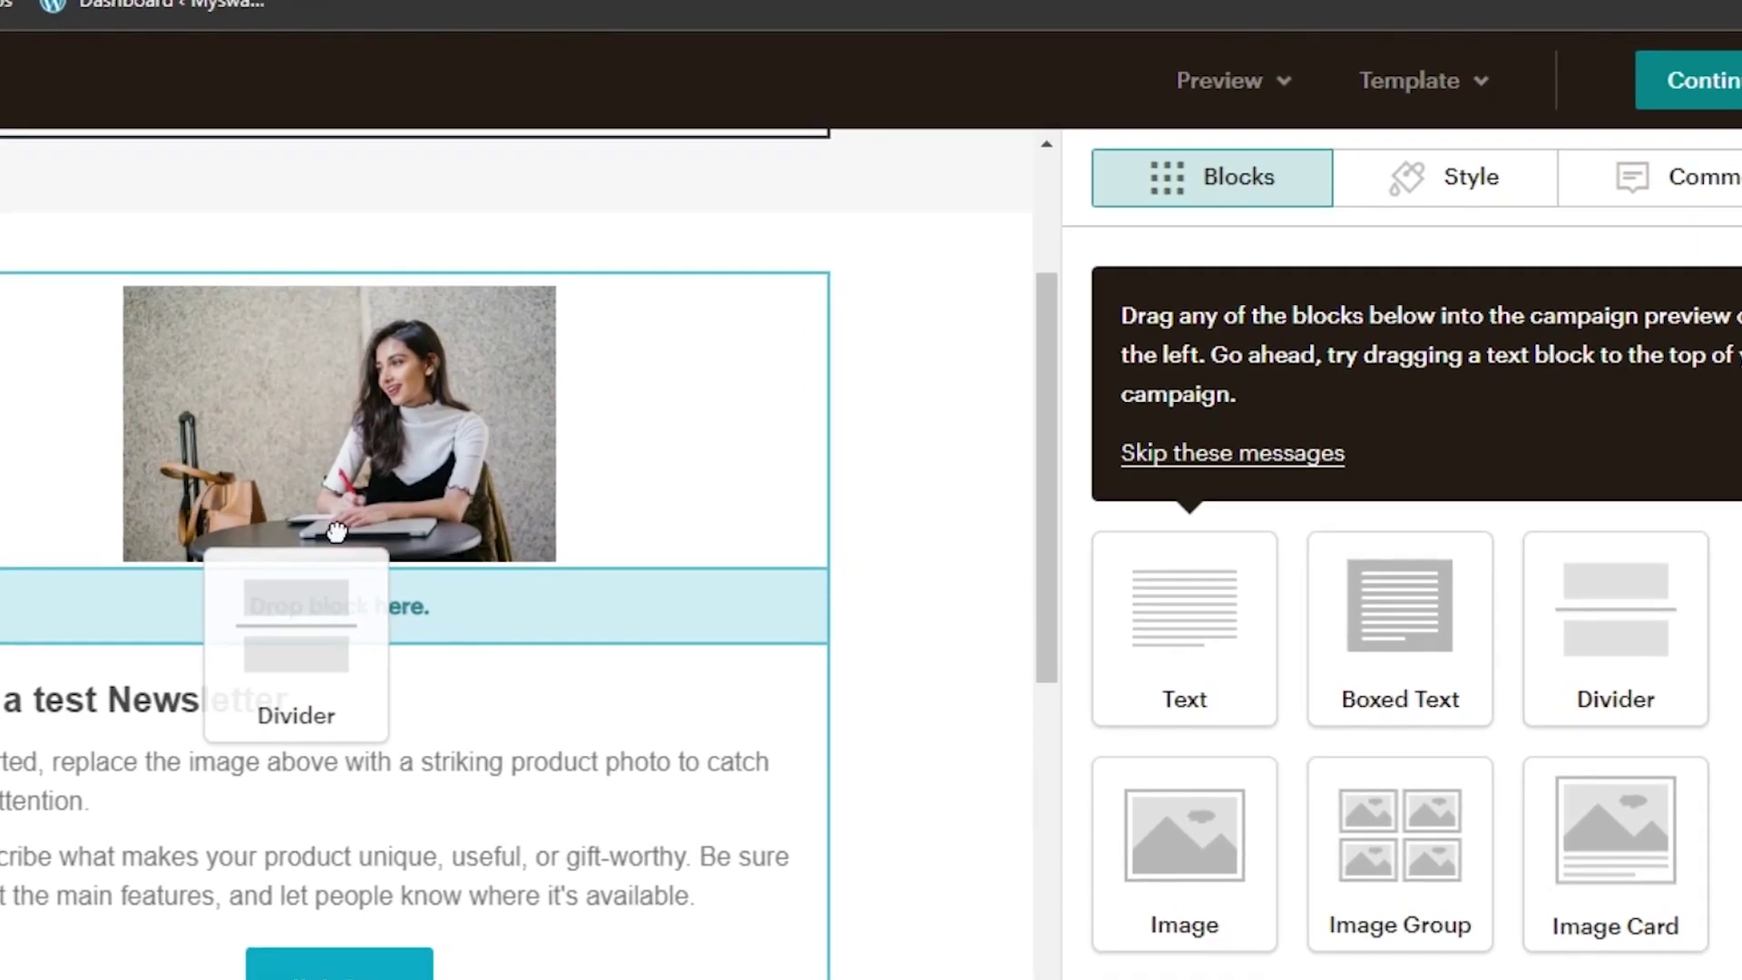
left_click_drag(270, 462, 273, 464)
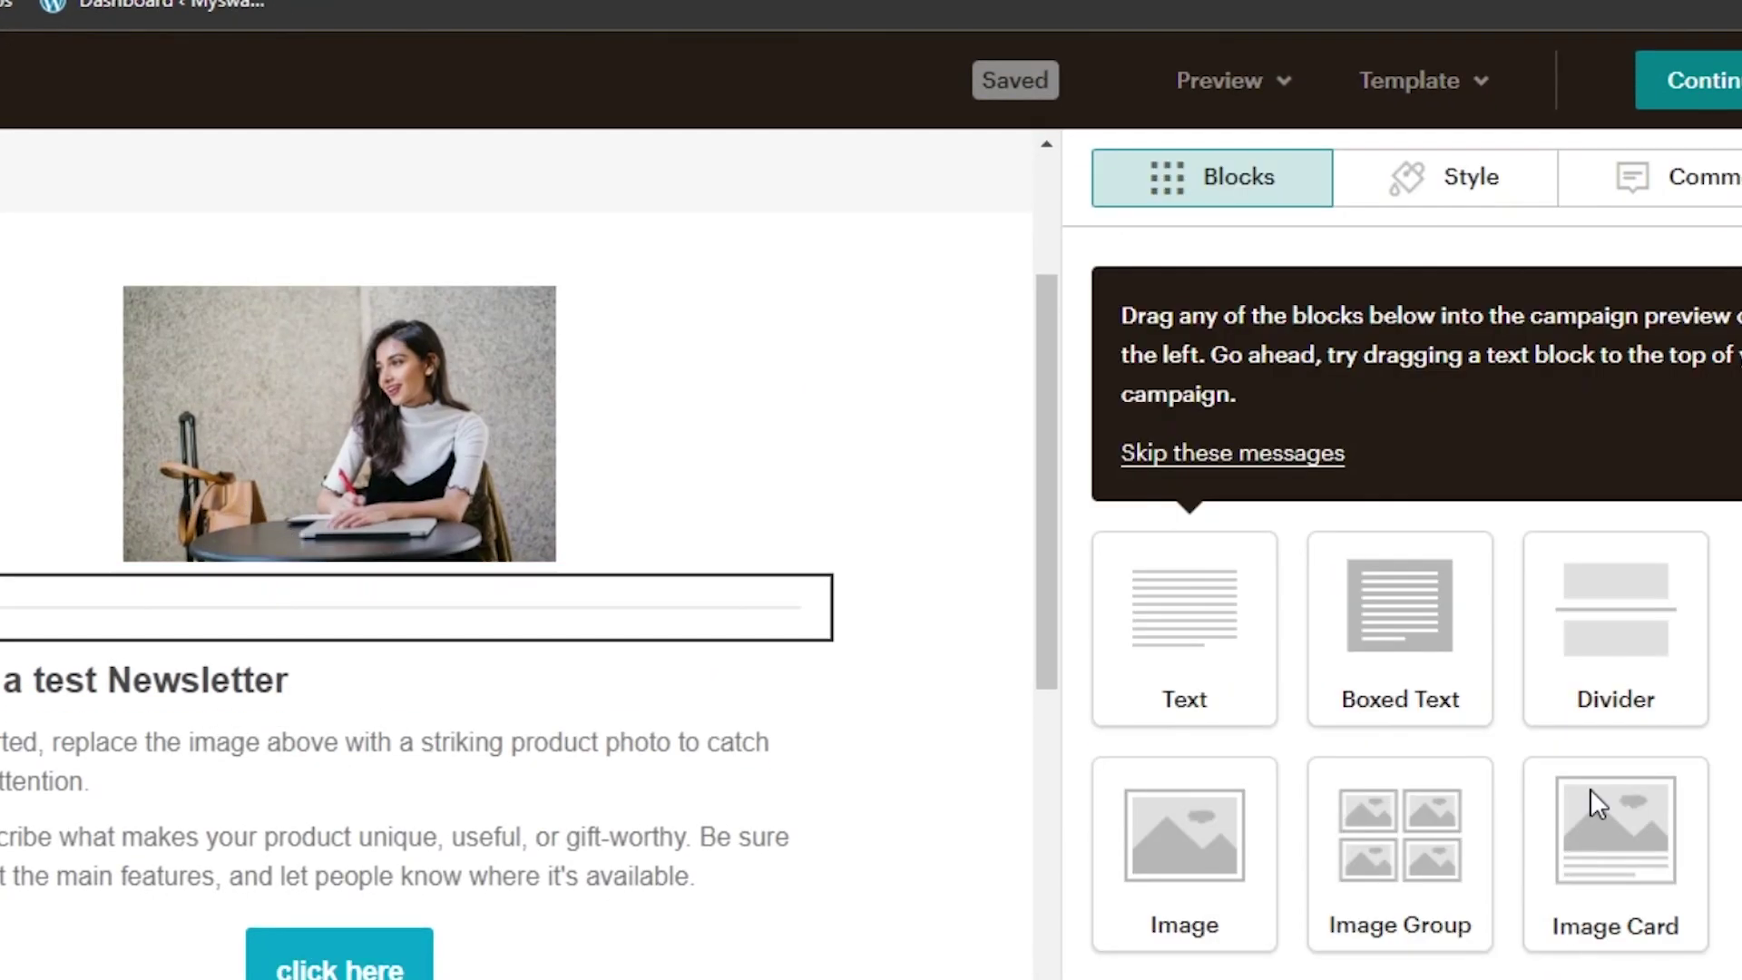
mouse_move(1547, 695)
left_mouse_down()
mouse_move(284, 876)
mouse_move(221, 840)
left_mouse_up()
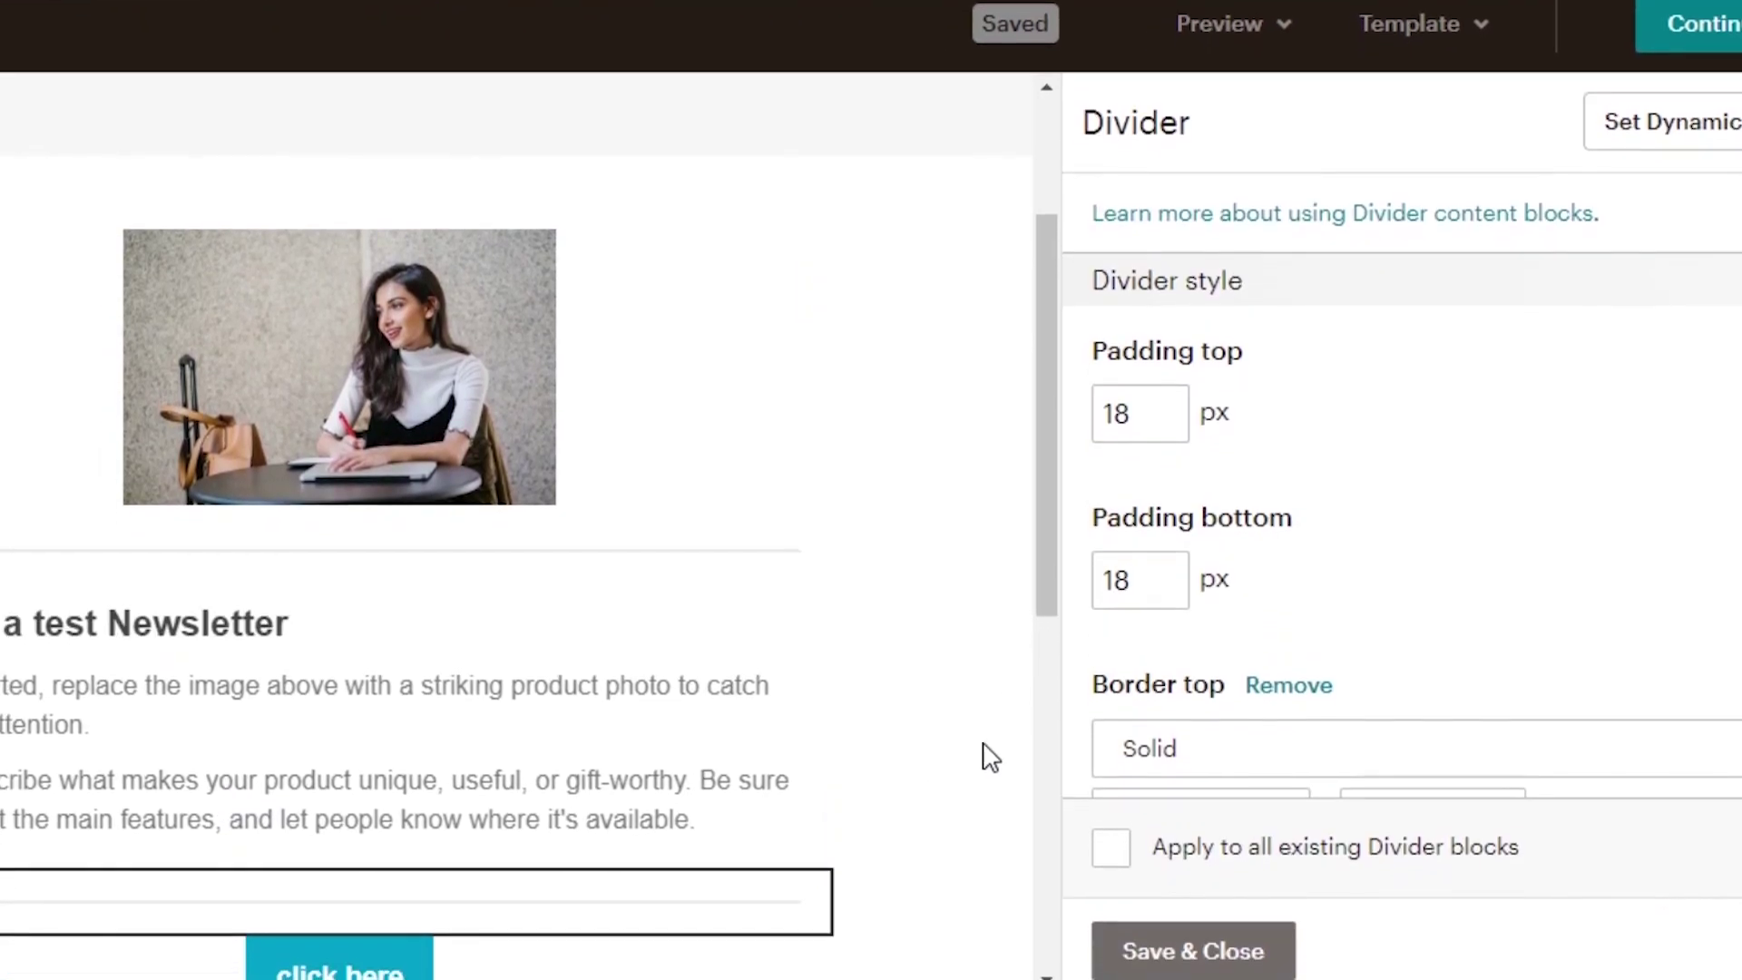
Place a new text block in the header under the Newsletter heading
scroll(1182, 825, "down", 3)
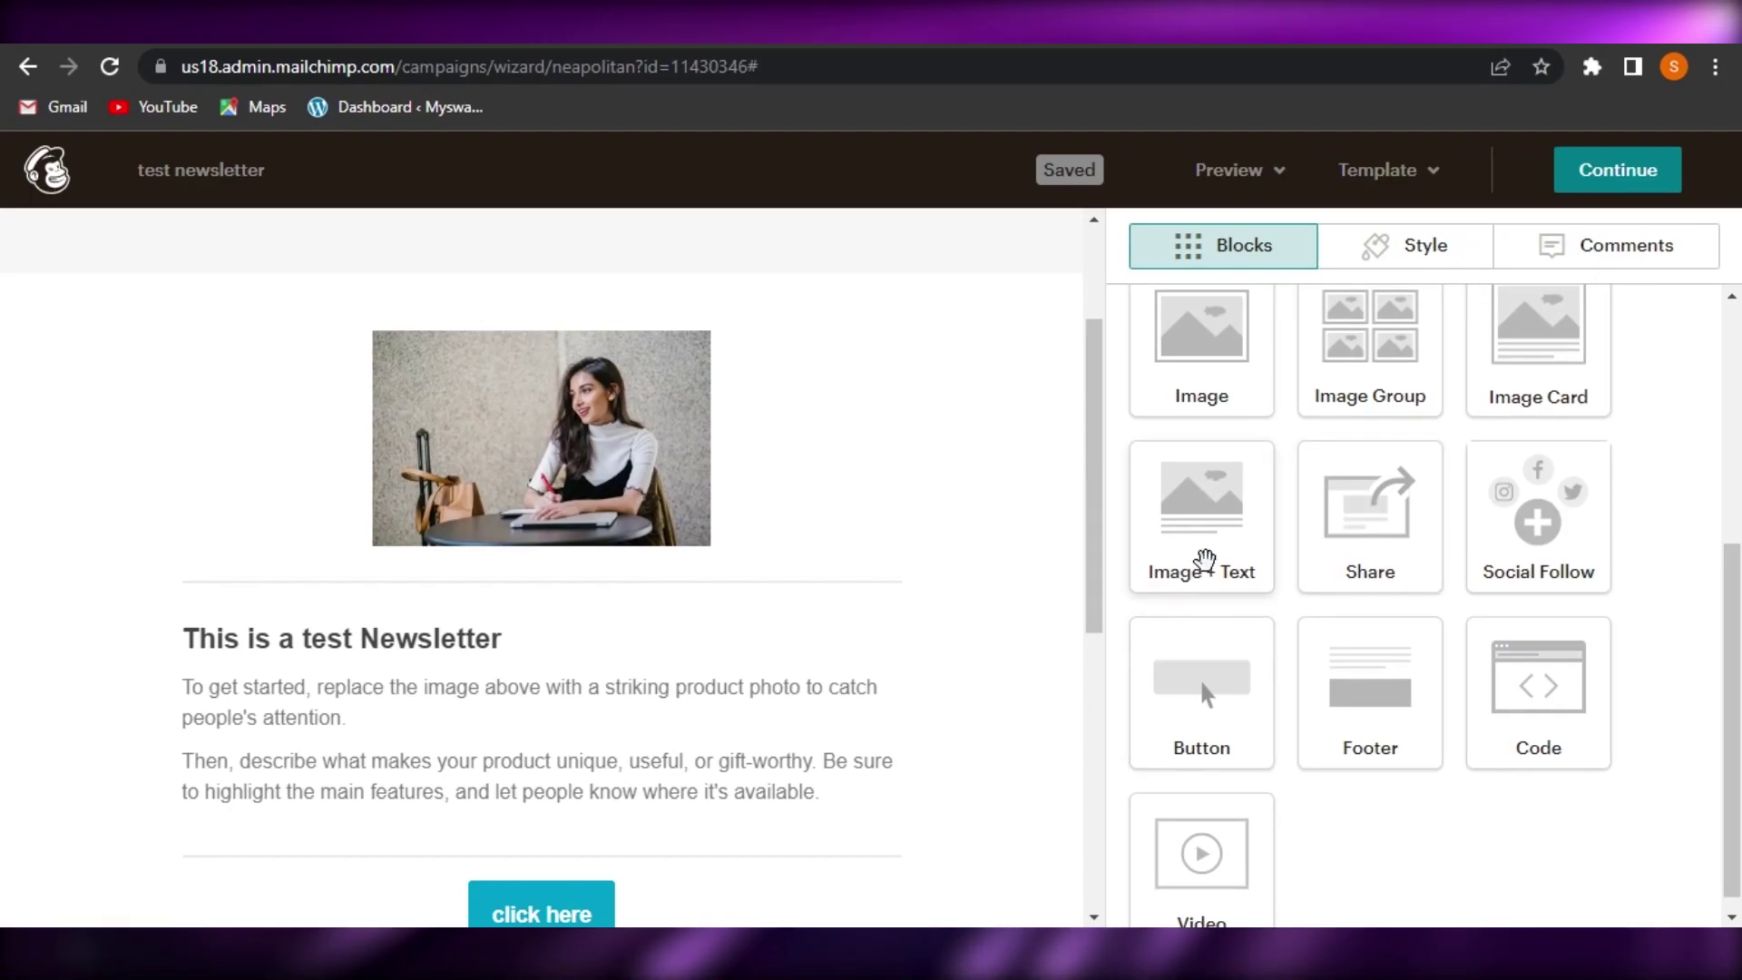
scroll(1443, 545, "up", 5)
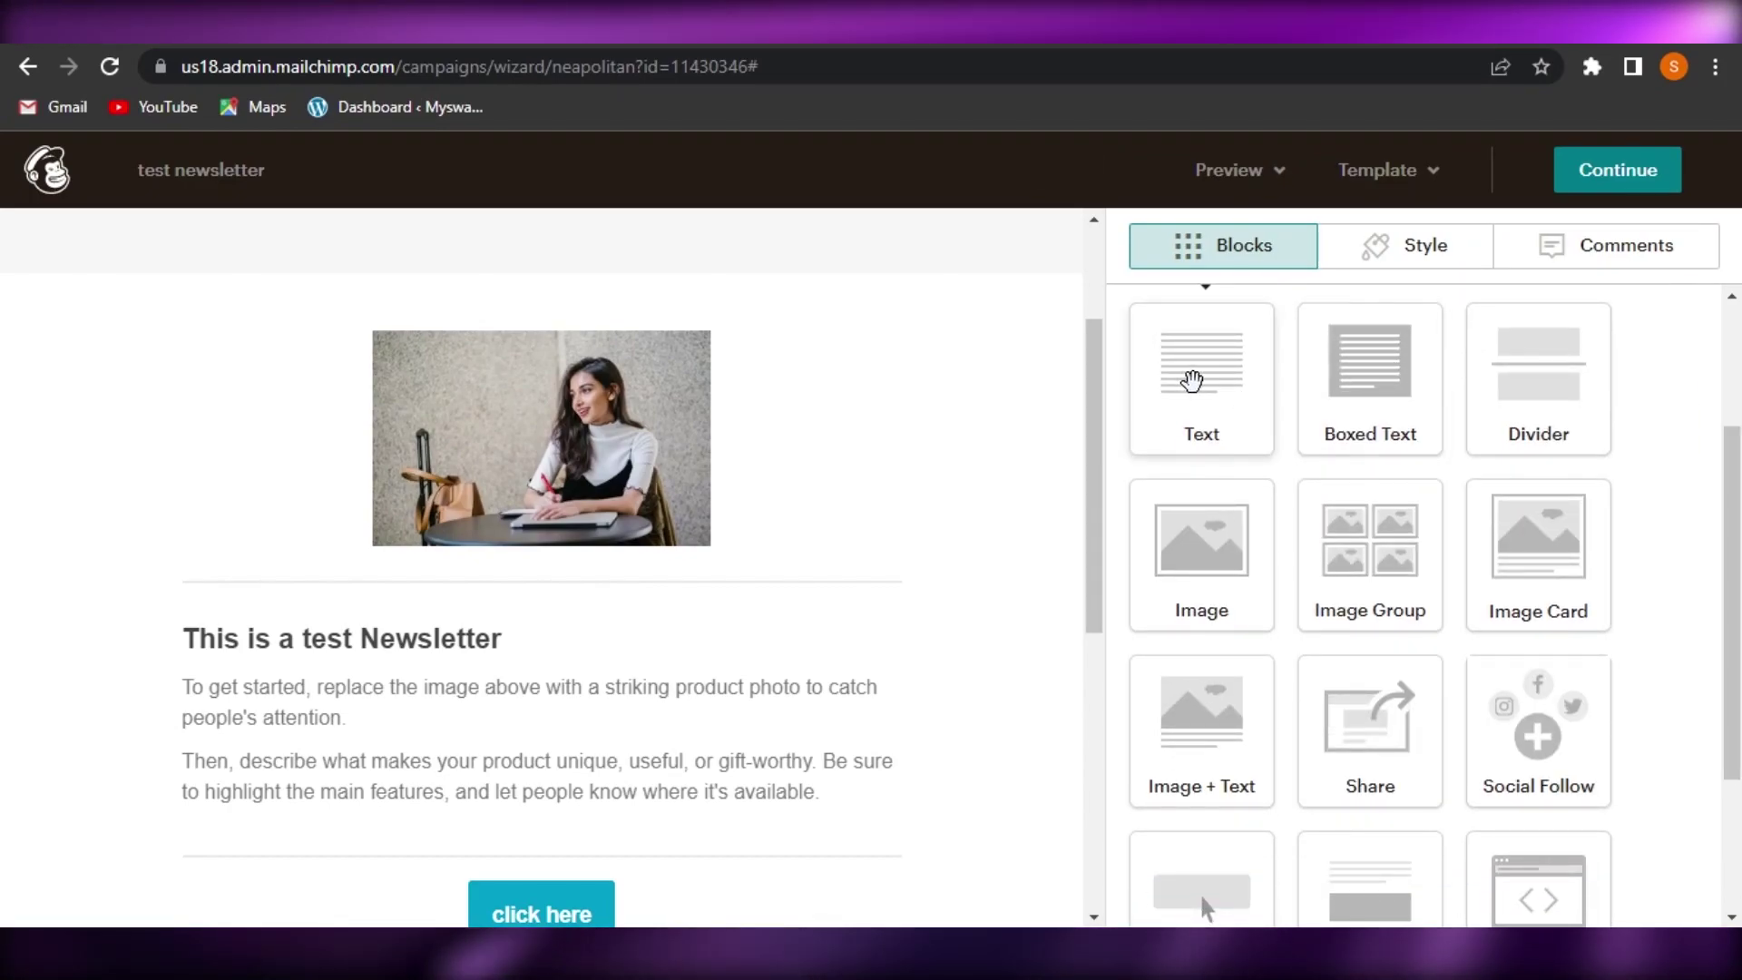
mouse_move(1200, 390)
left_mouse_down()
mouse_move(451, 735)
mouse_move(479, 484)
mouse_move(463, 510)
left_mouse_up()
left_click_drag(426, 426, 425, 414)
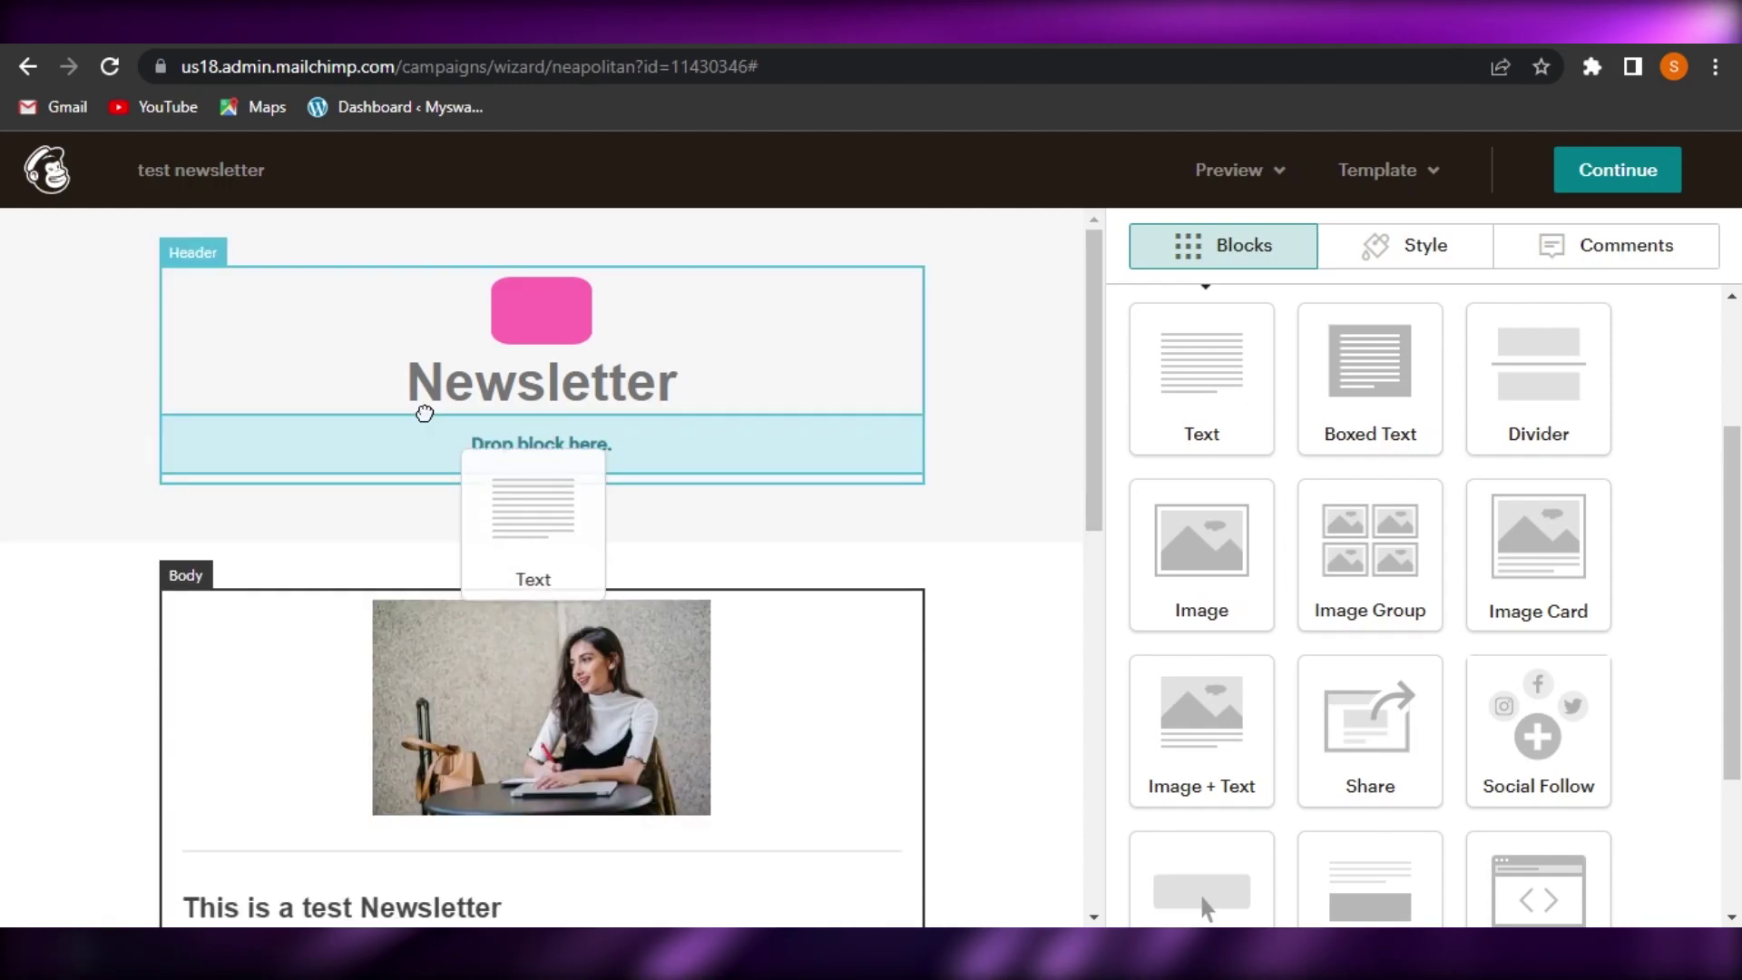
left_click_drag(379, 603, 424, 435)
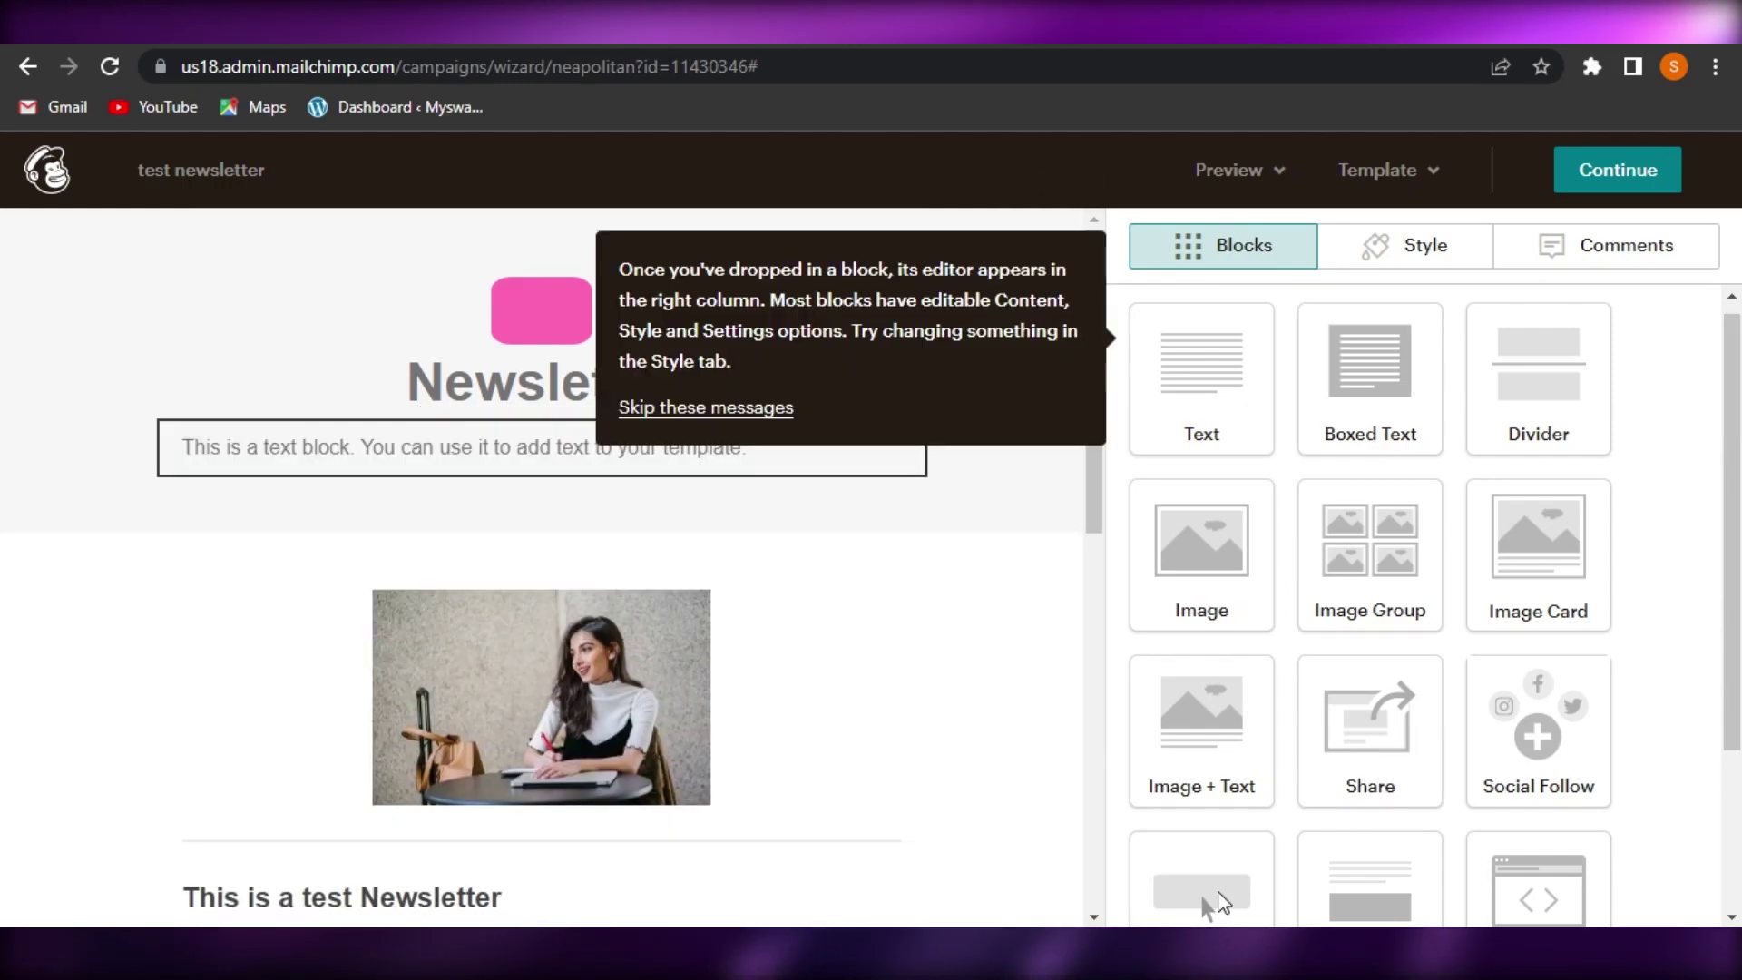
mouse_move(1096, 345)
left_mouse_down()
mouse_move(1115, 599)
mouse_move(1147, 265)
left_mouse_up()
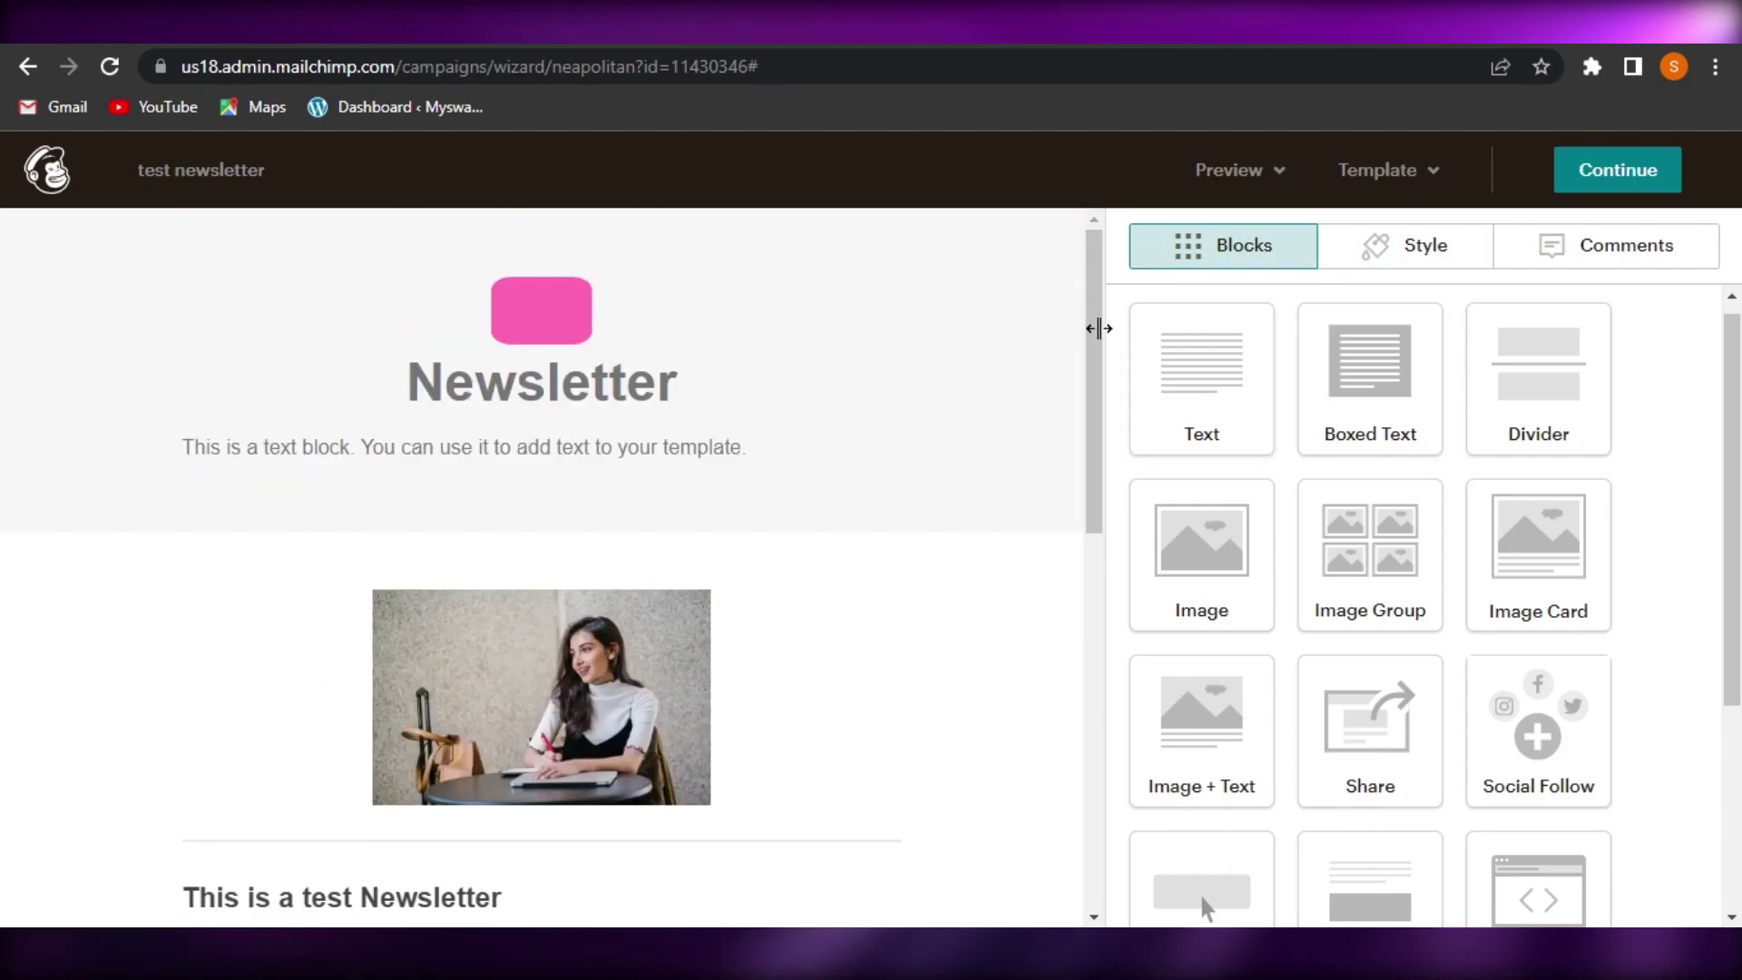
left_click_drag(1099, 328, 1096, 349)
Set the email body background to light pink (#ffd5d5) and save
left_click(1401, 245)
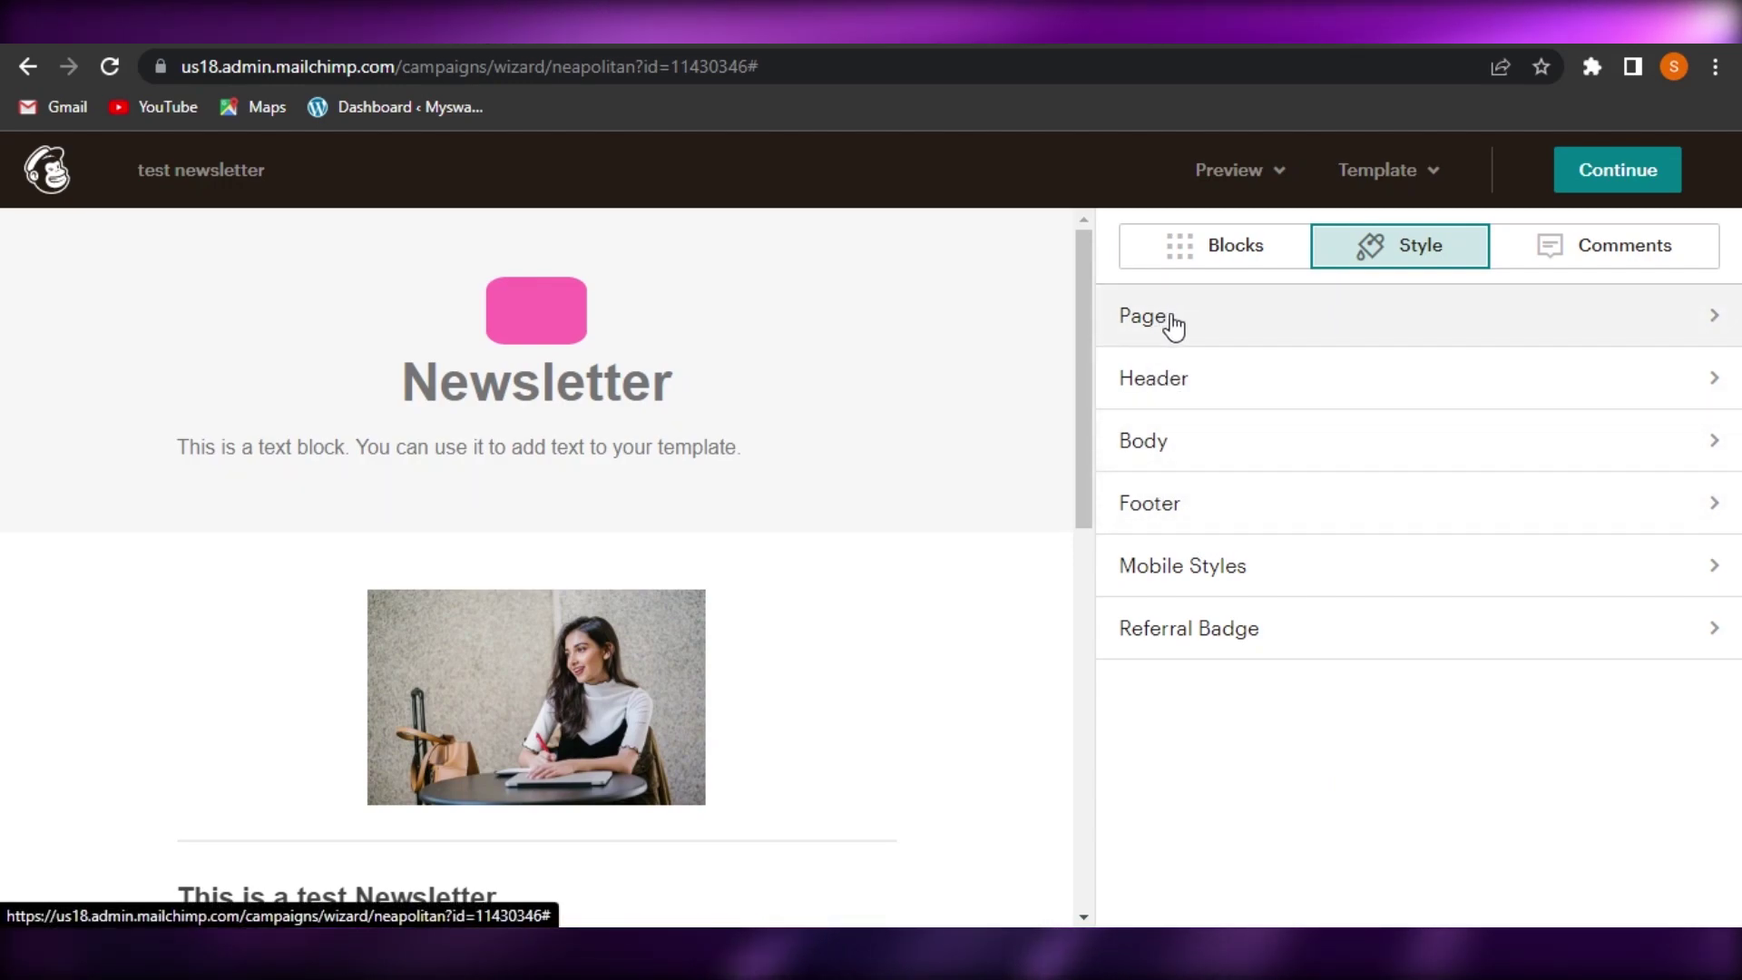
left_click(1227, 452)
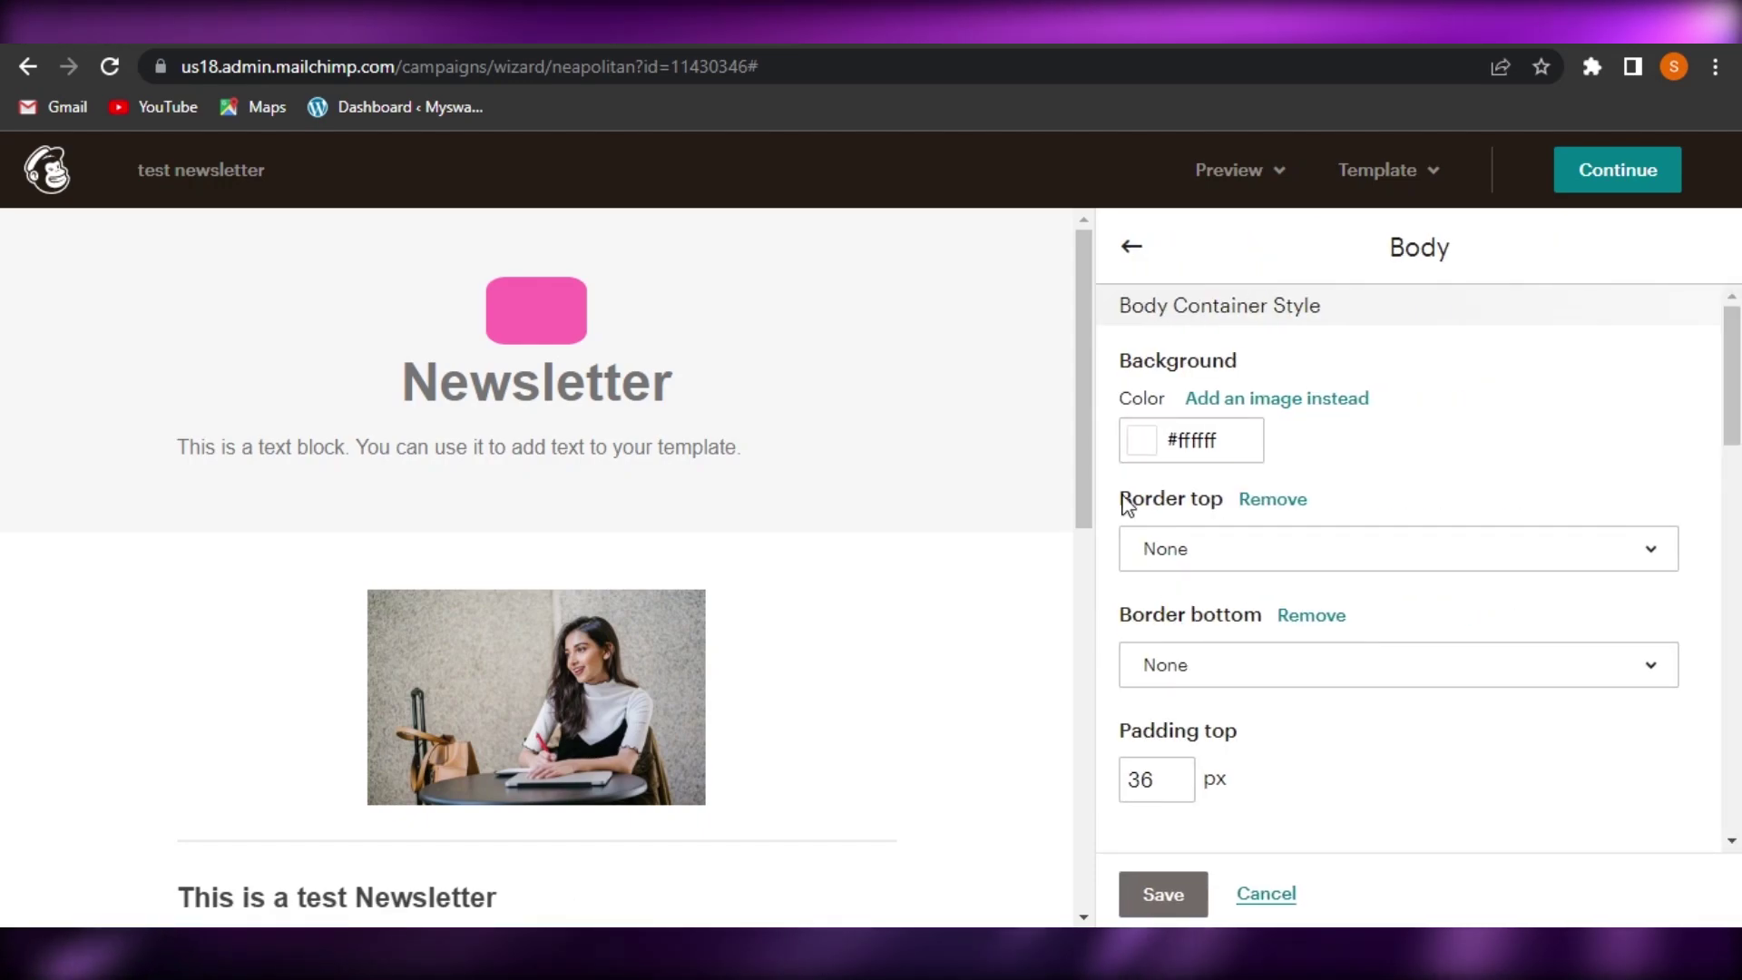
left_click(1145, 443)
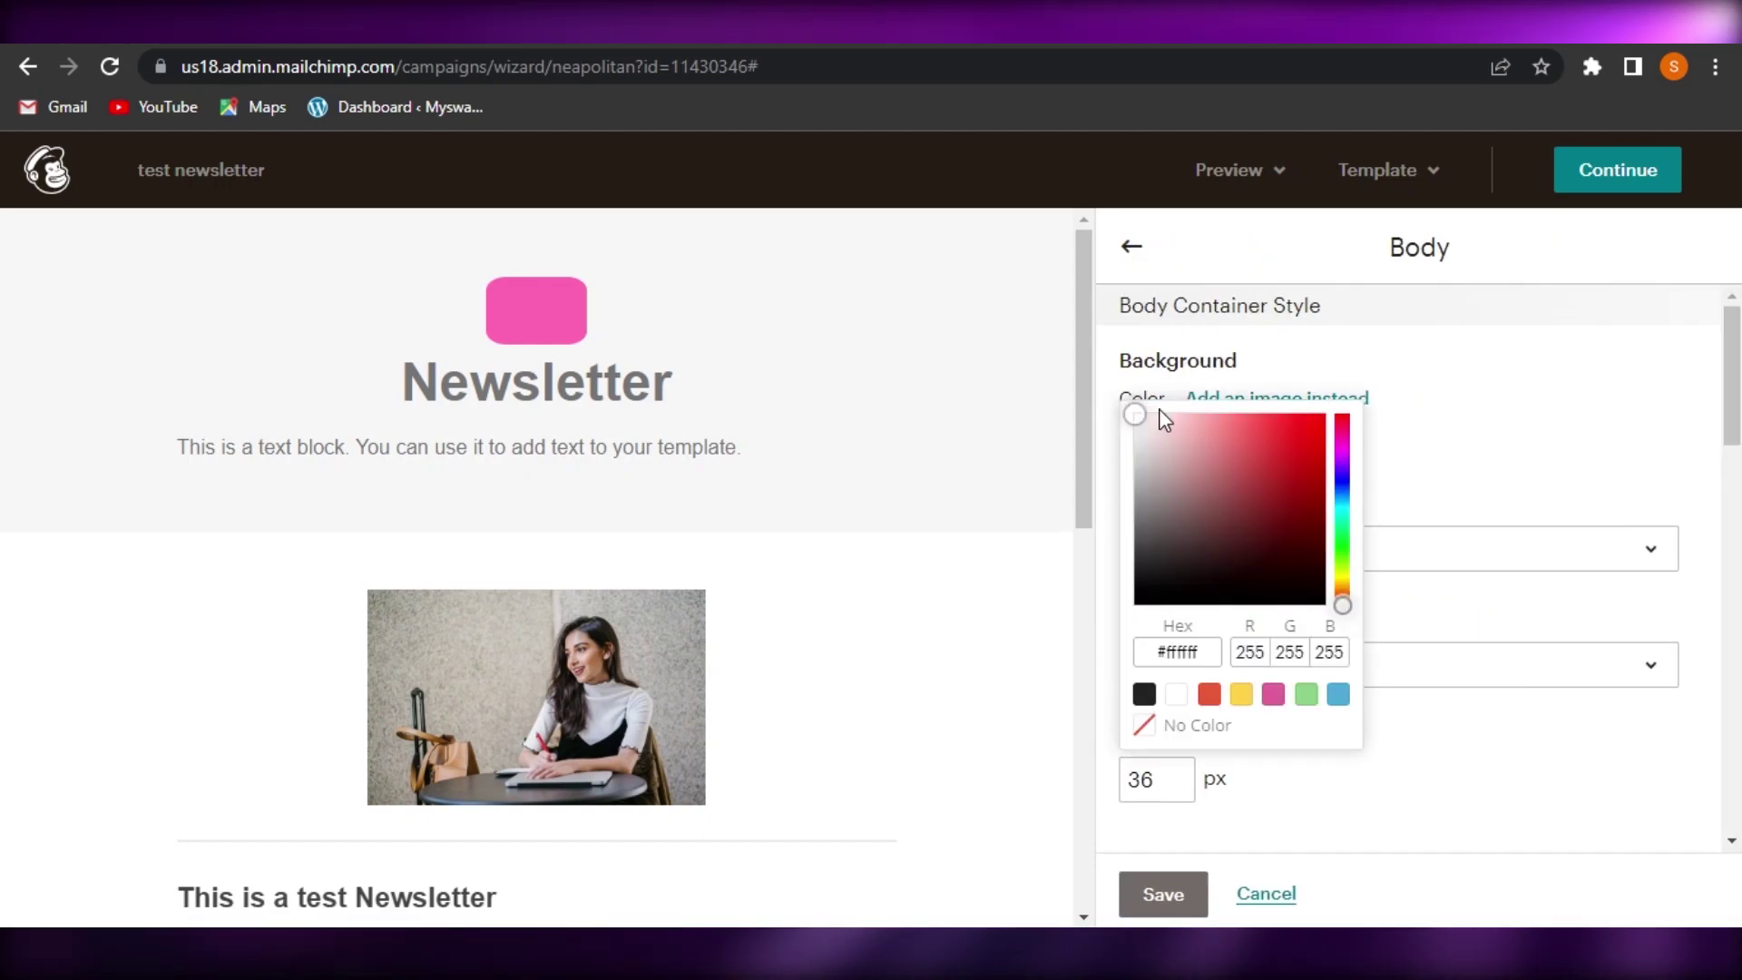
left_click_drag(1209, 453, 1205, 447)
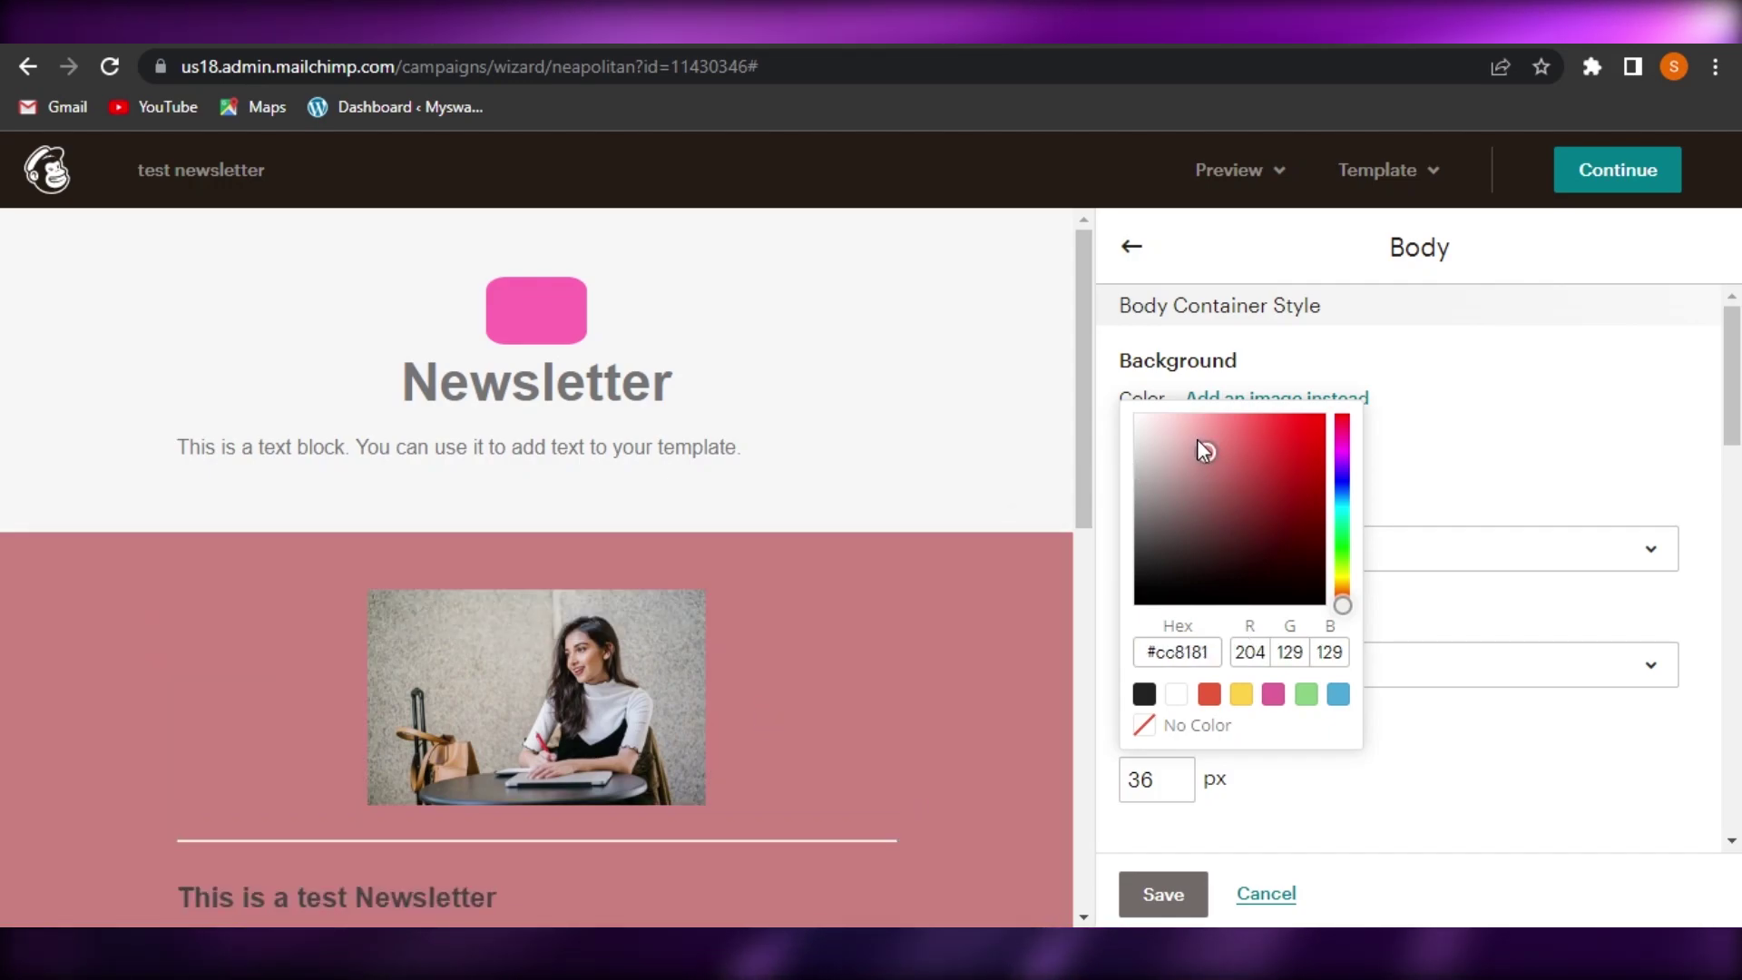
left_click(1198, 445)
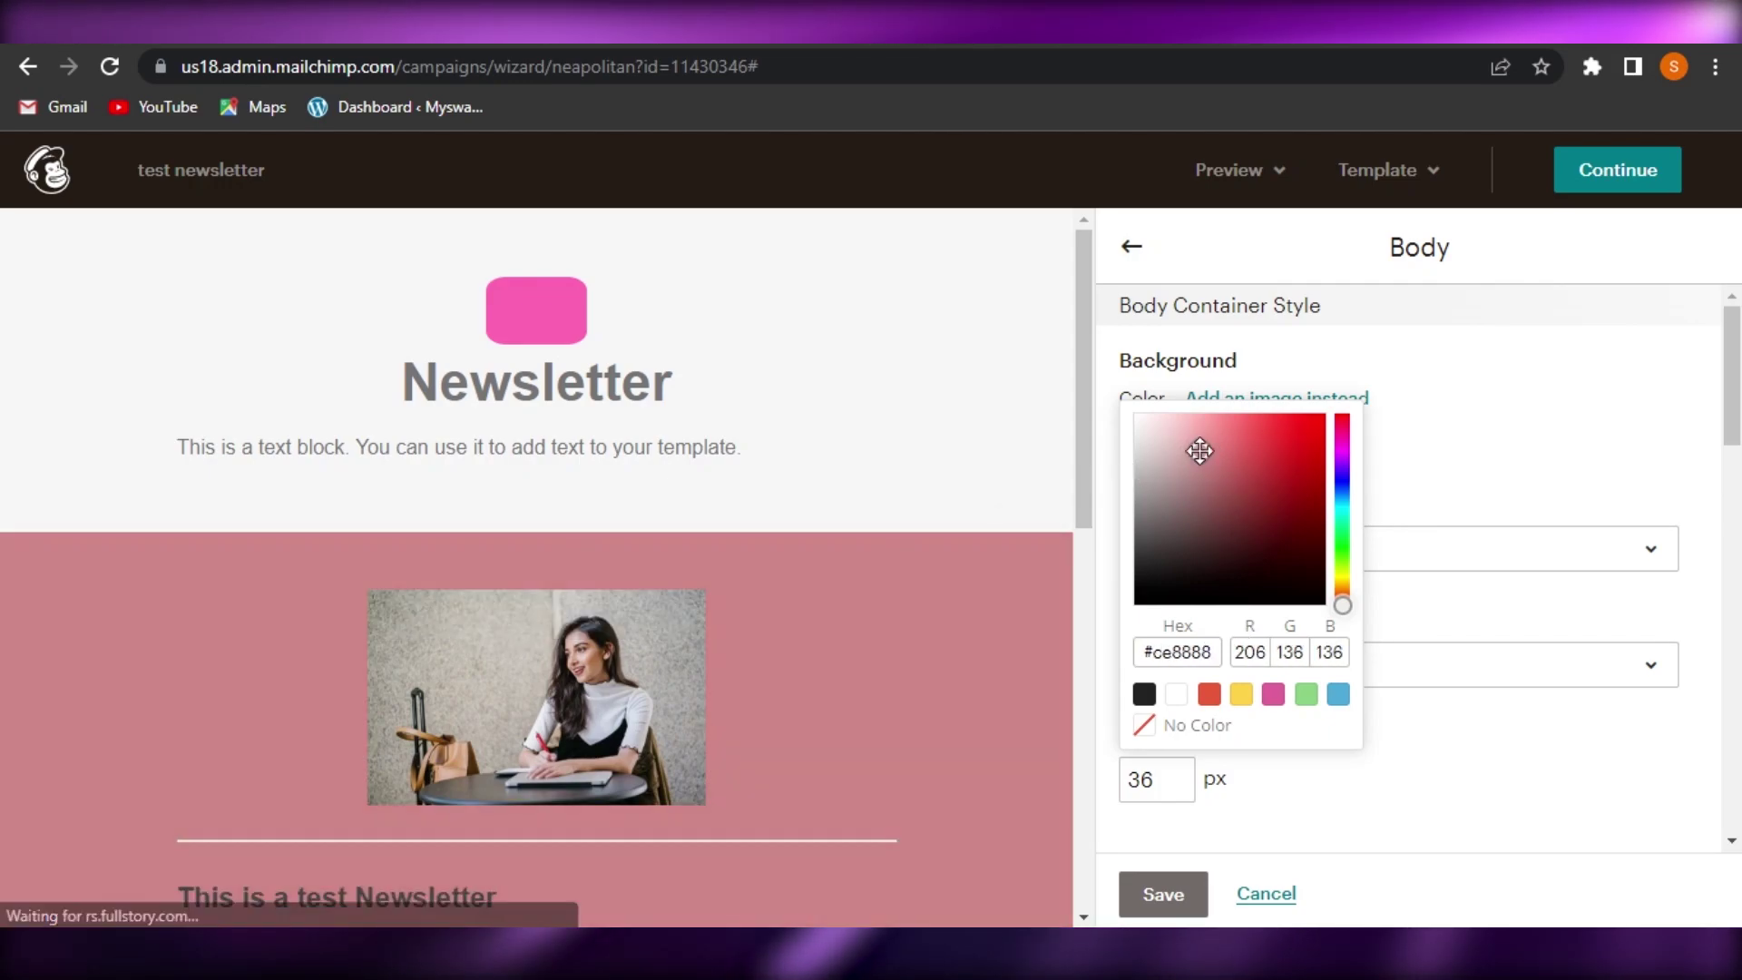
left_click_drag(1182, 419, 1167, 398)
left_click(1166, 397)
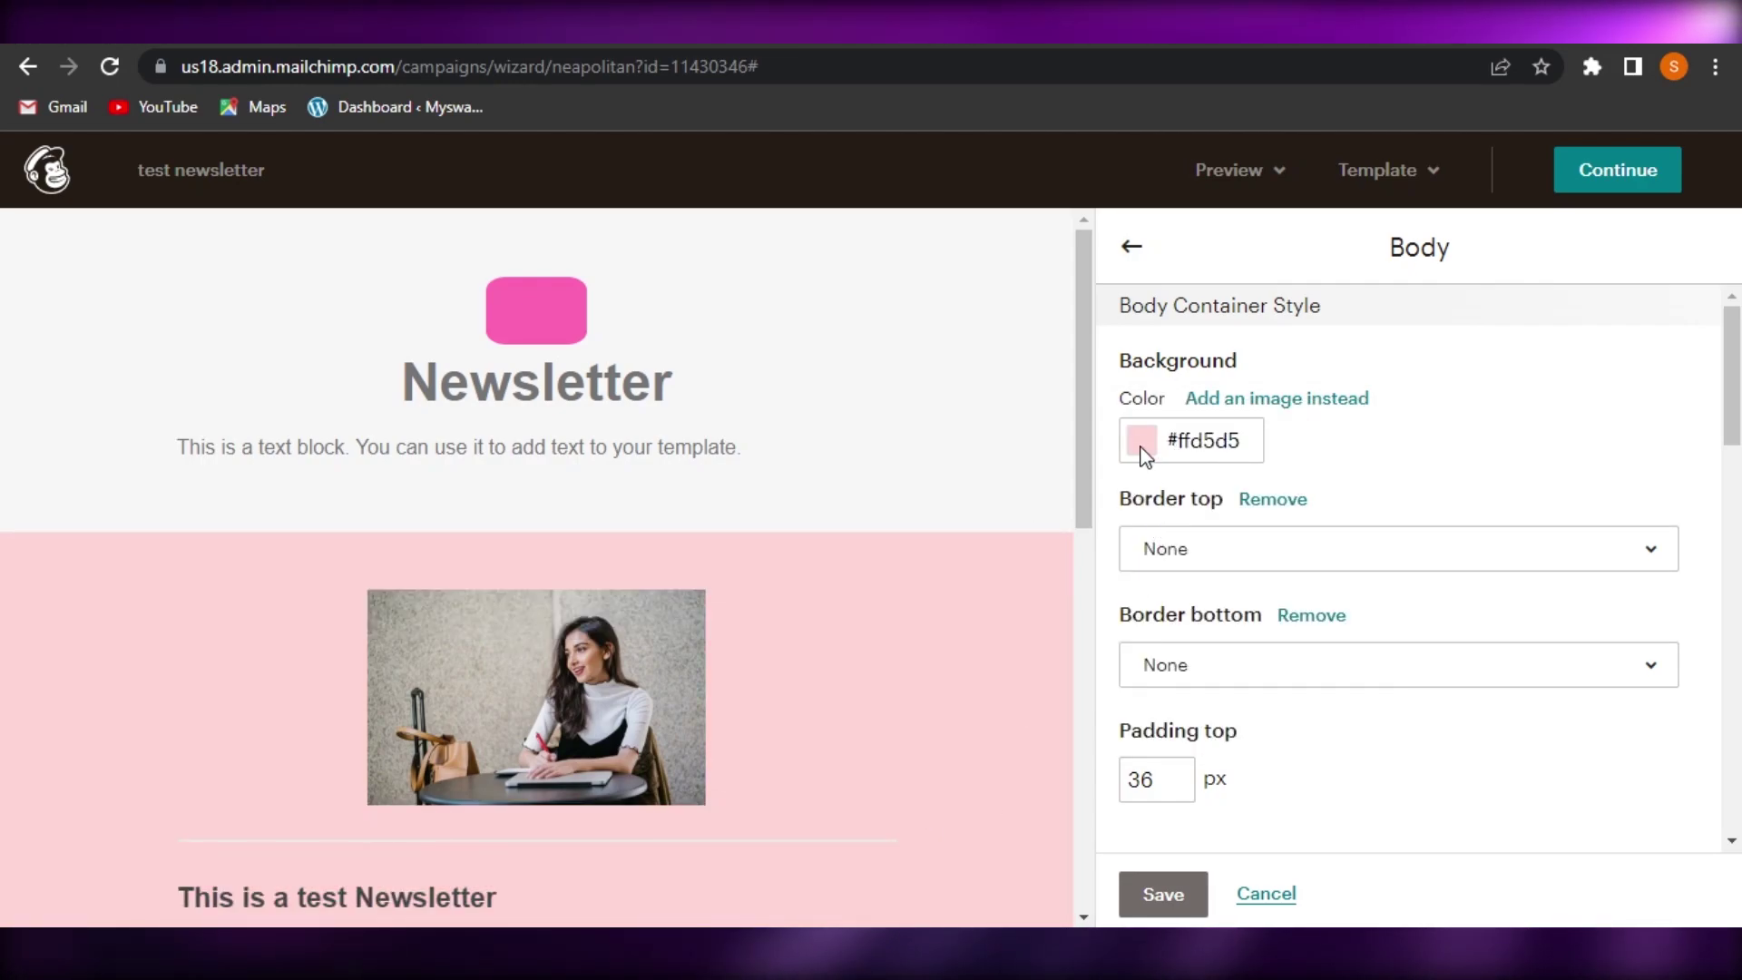
left_click(1141, 265)
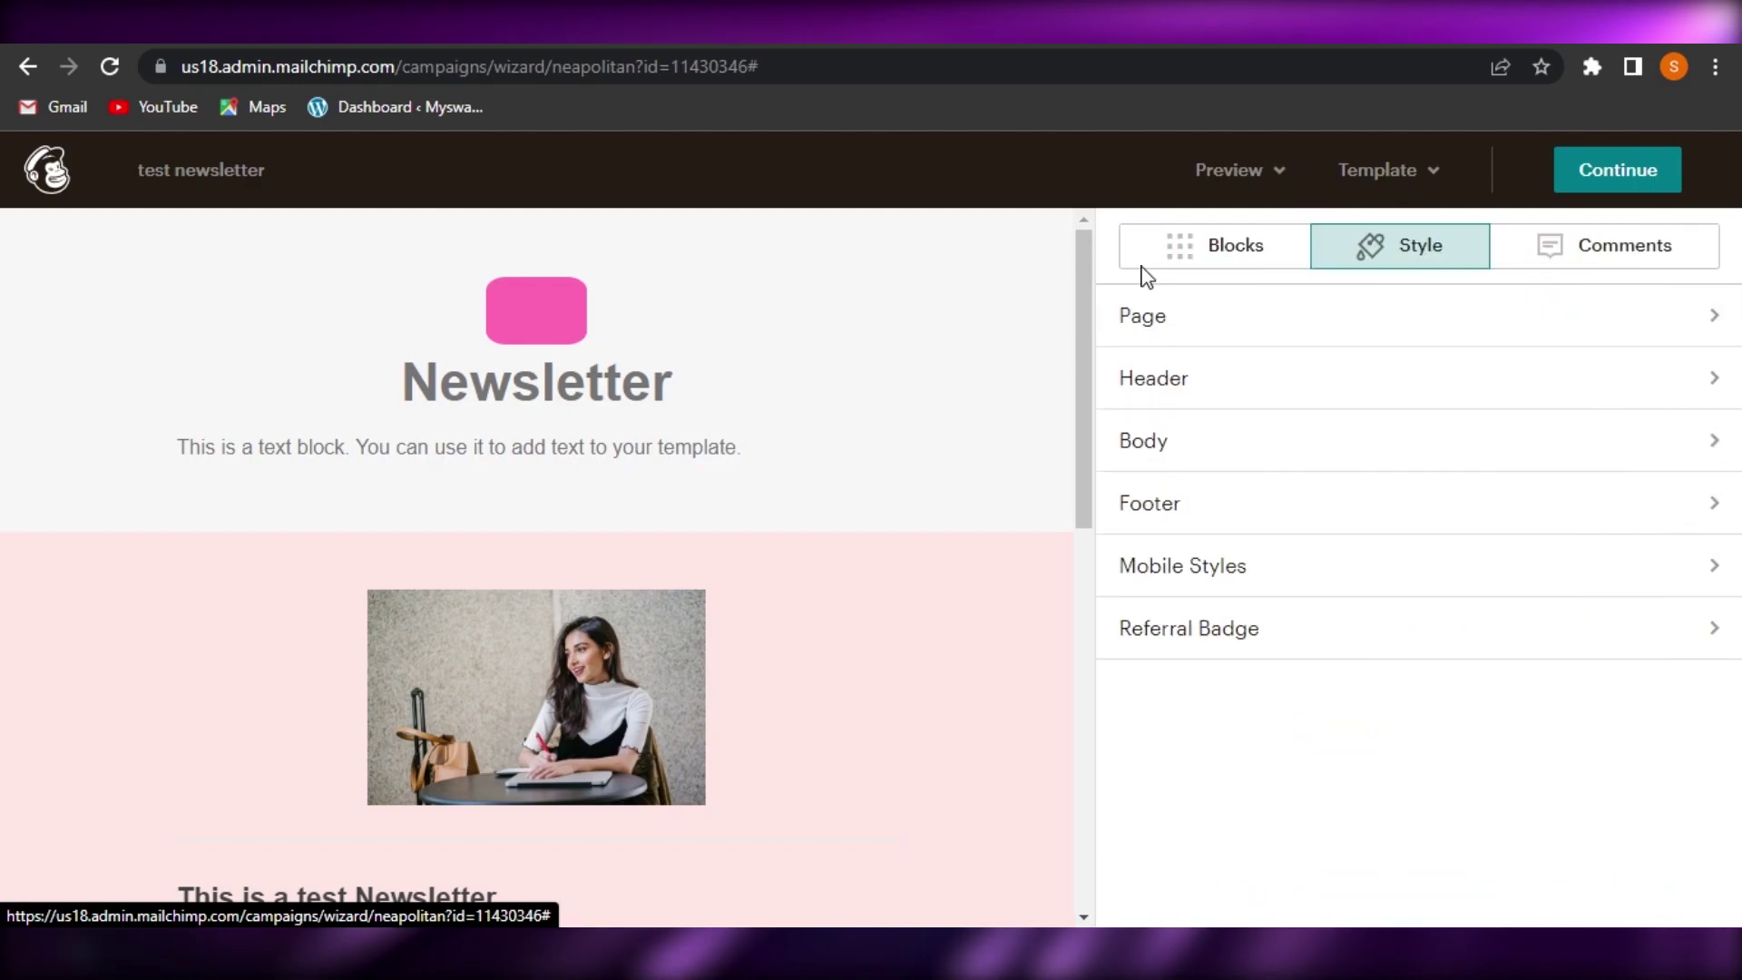
Give the click here button a magenta background and save it
left_click_drag(1083, 389, 1089, 751)
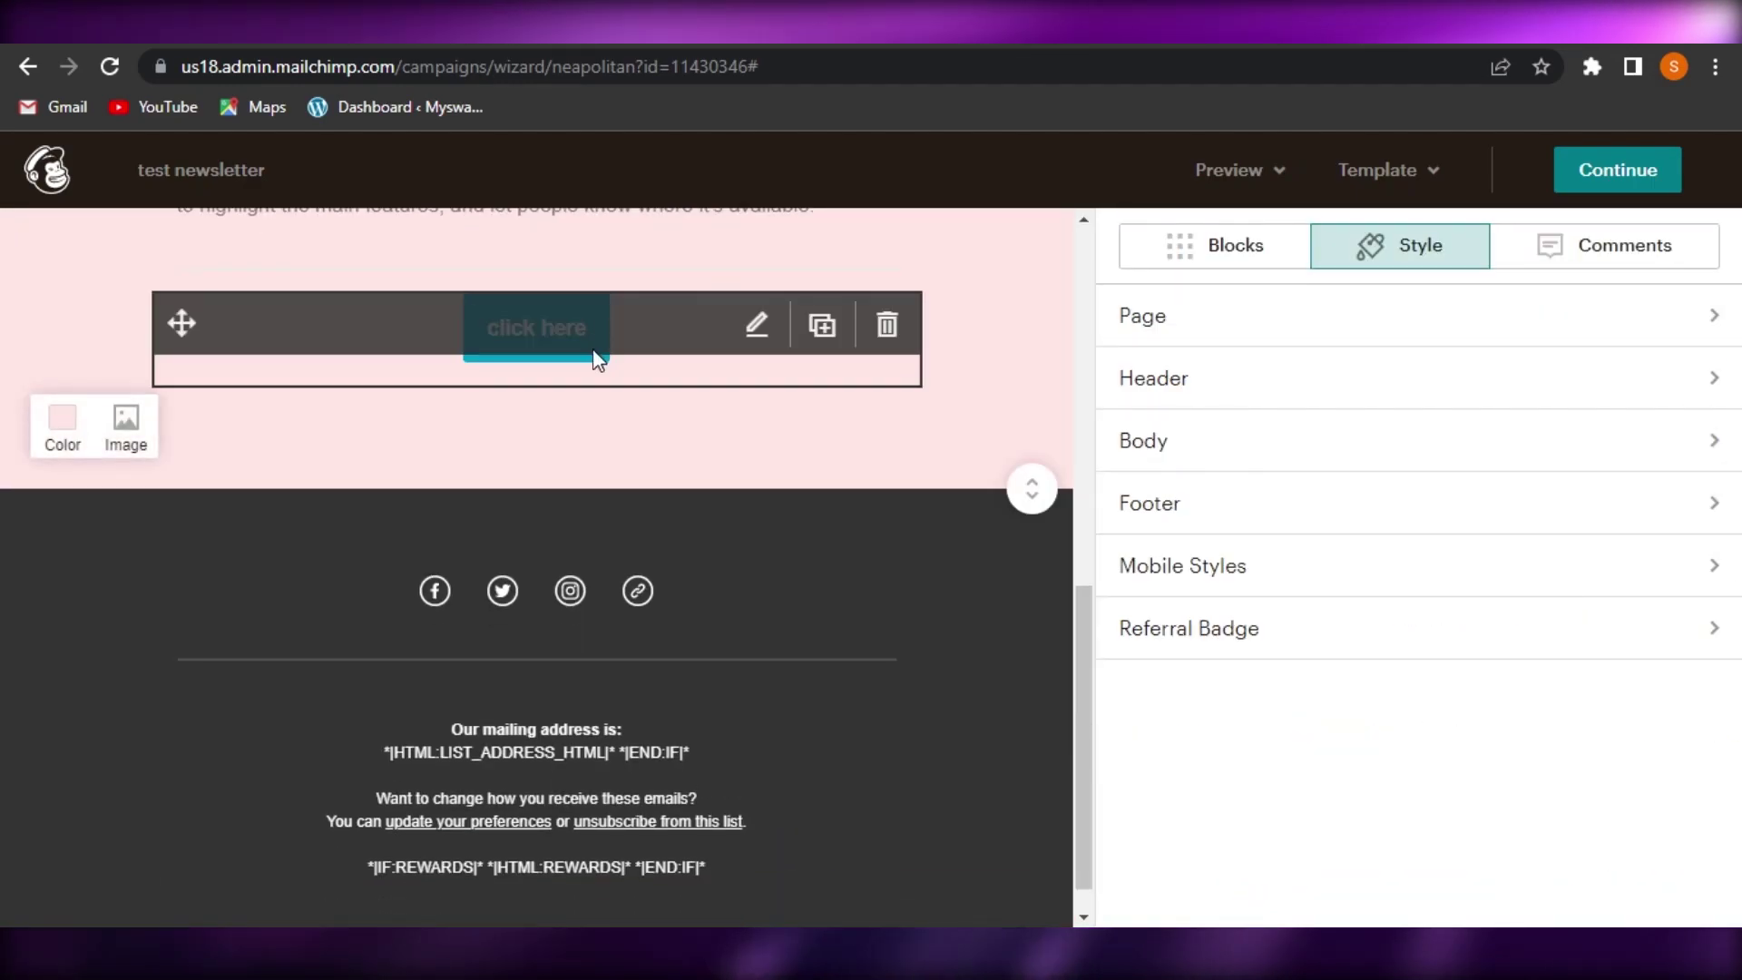
left_click(757, 324)
left_click(1416, 309)
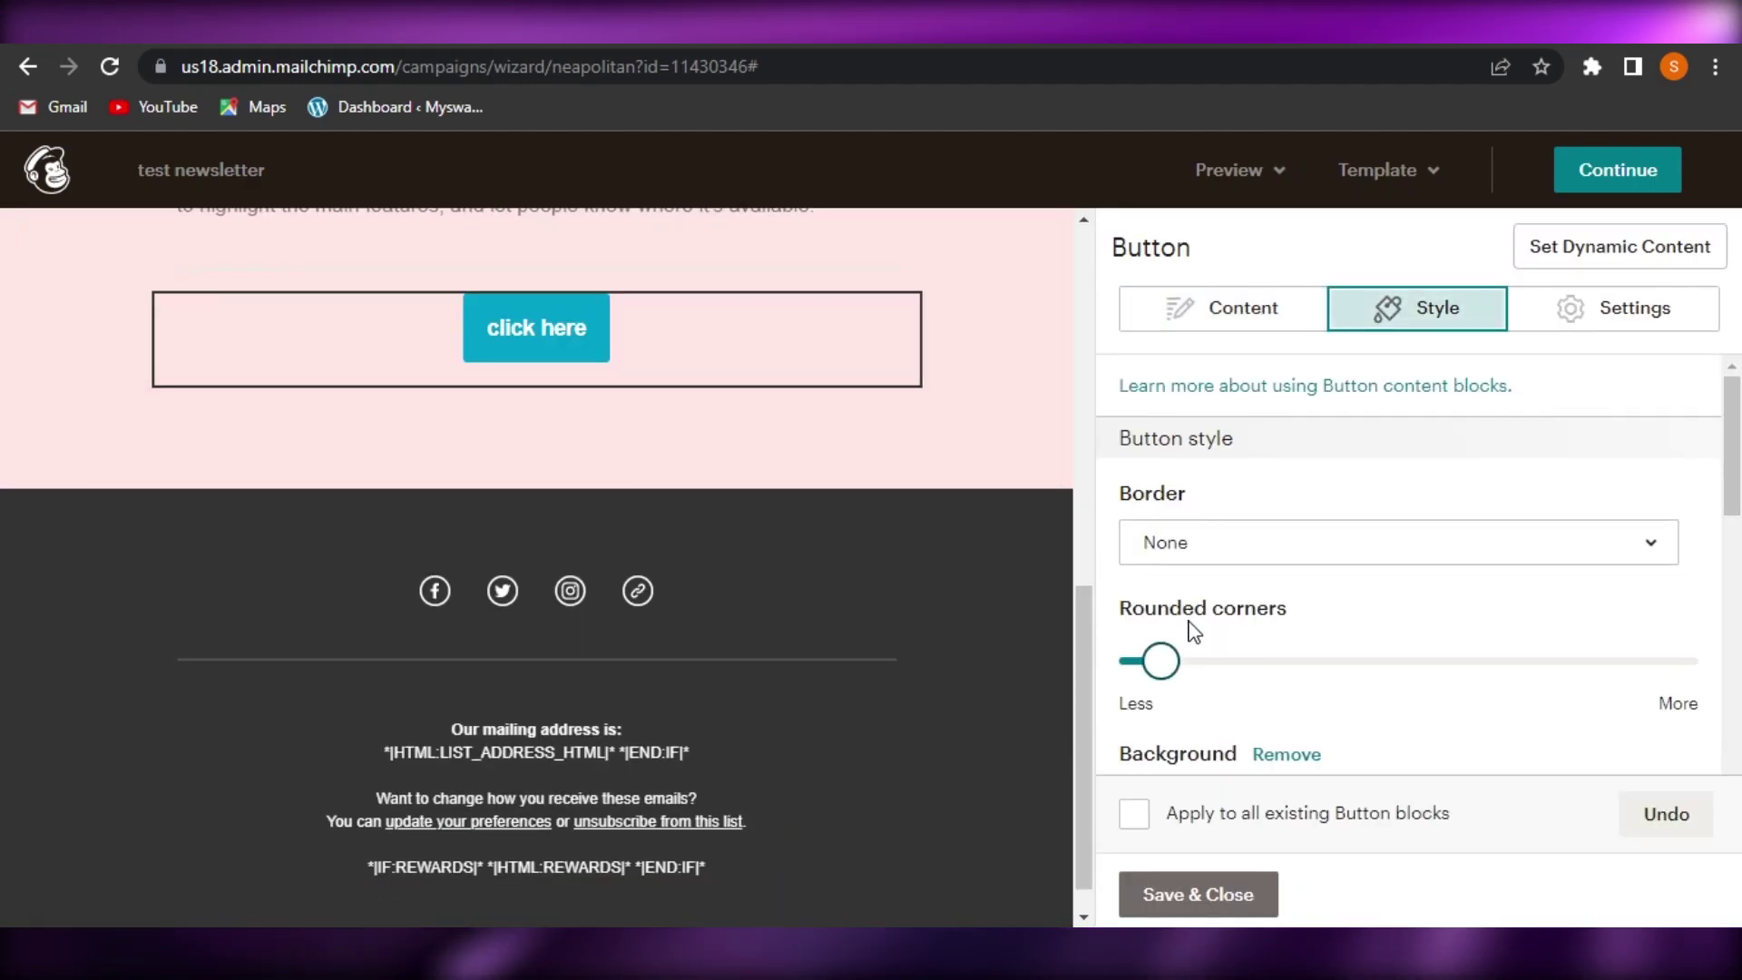
left_click(1042, 404)
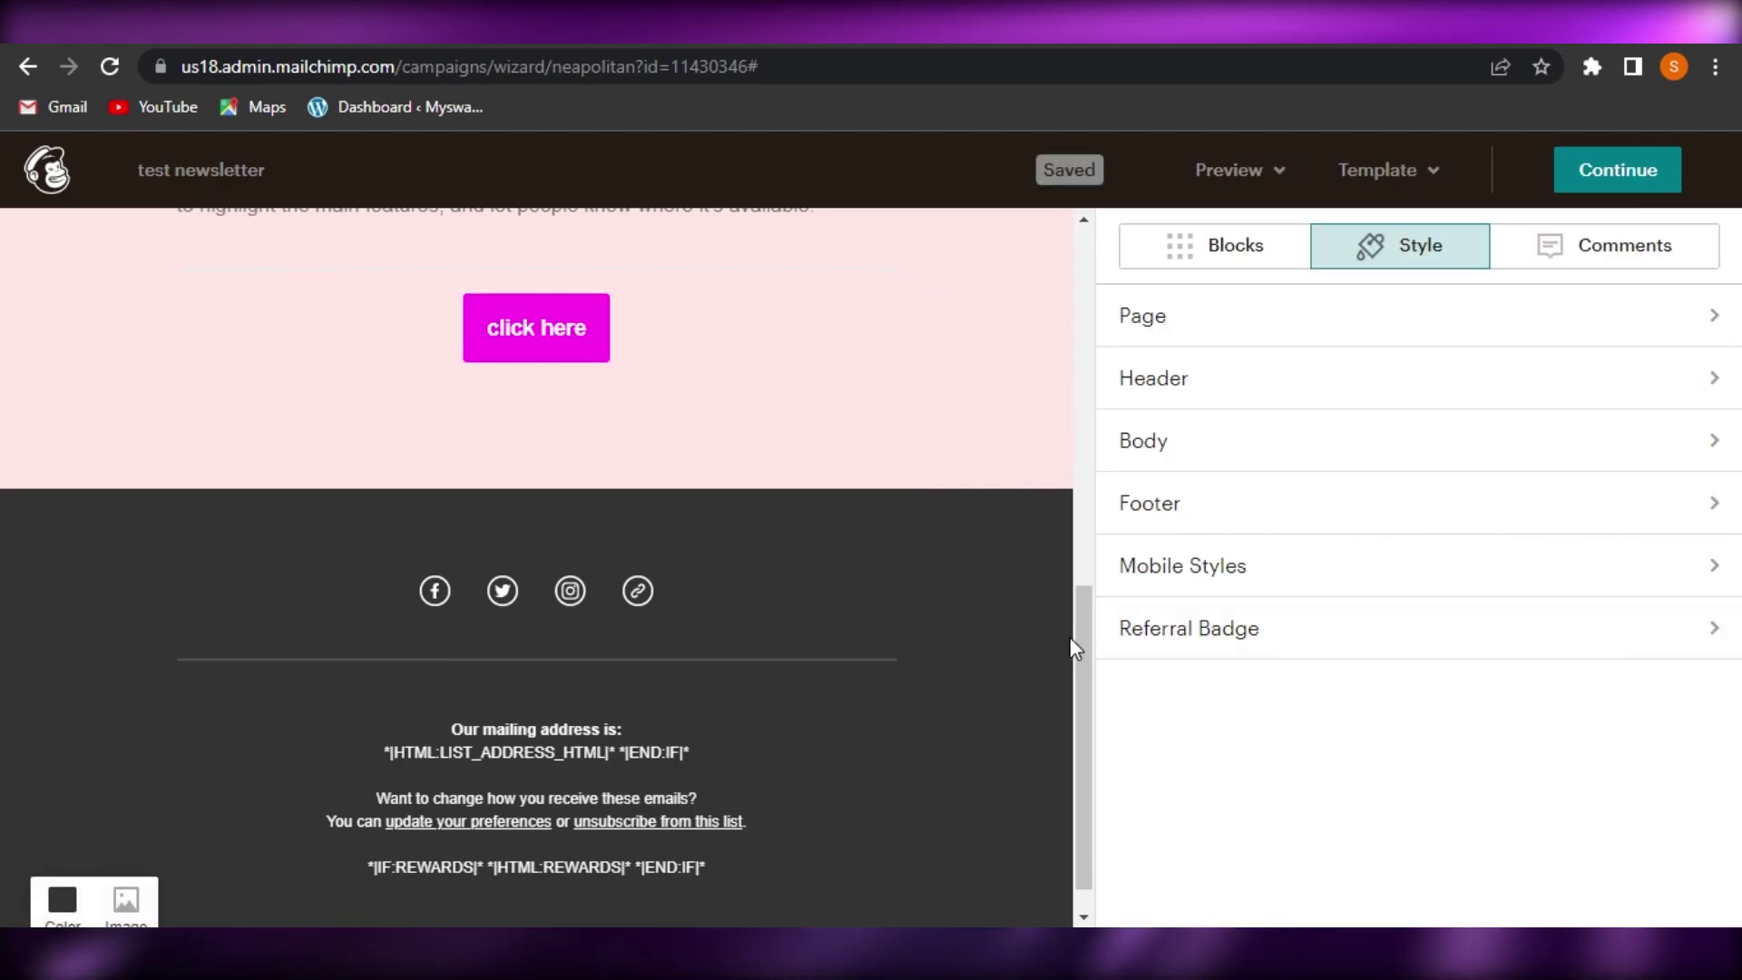
mouse_move(1089, 689)
left_mouse_down()
mouse_move(1101, 400)
mouse_move(1107, 622)
mouse_move(1147, 323)
left_mouse_up()
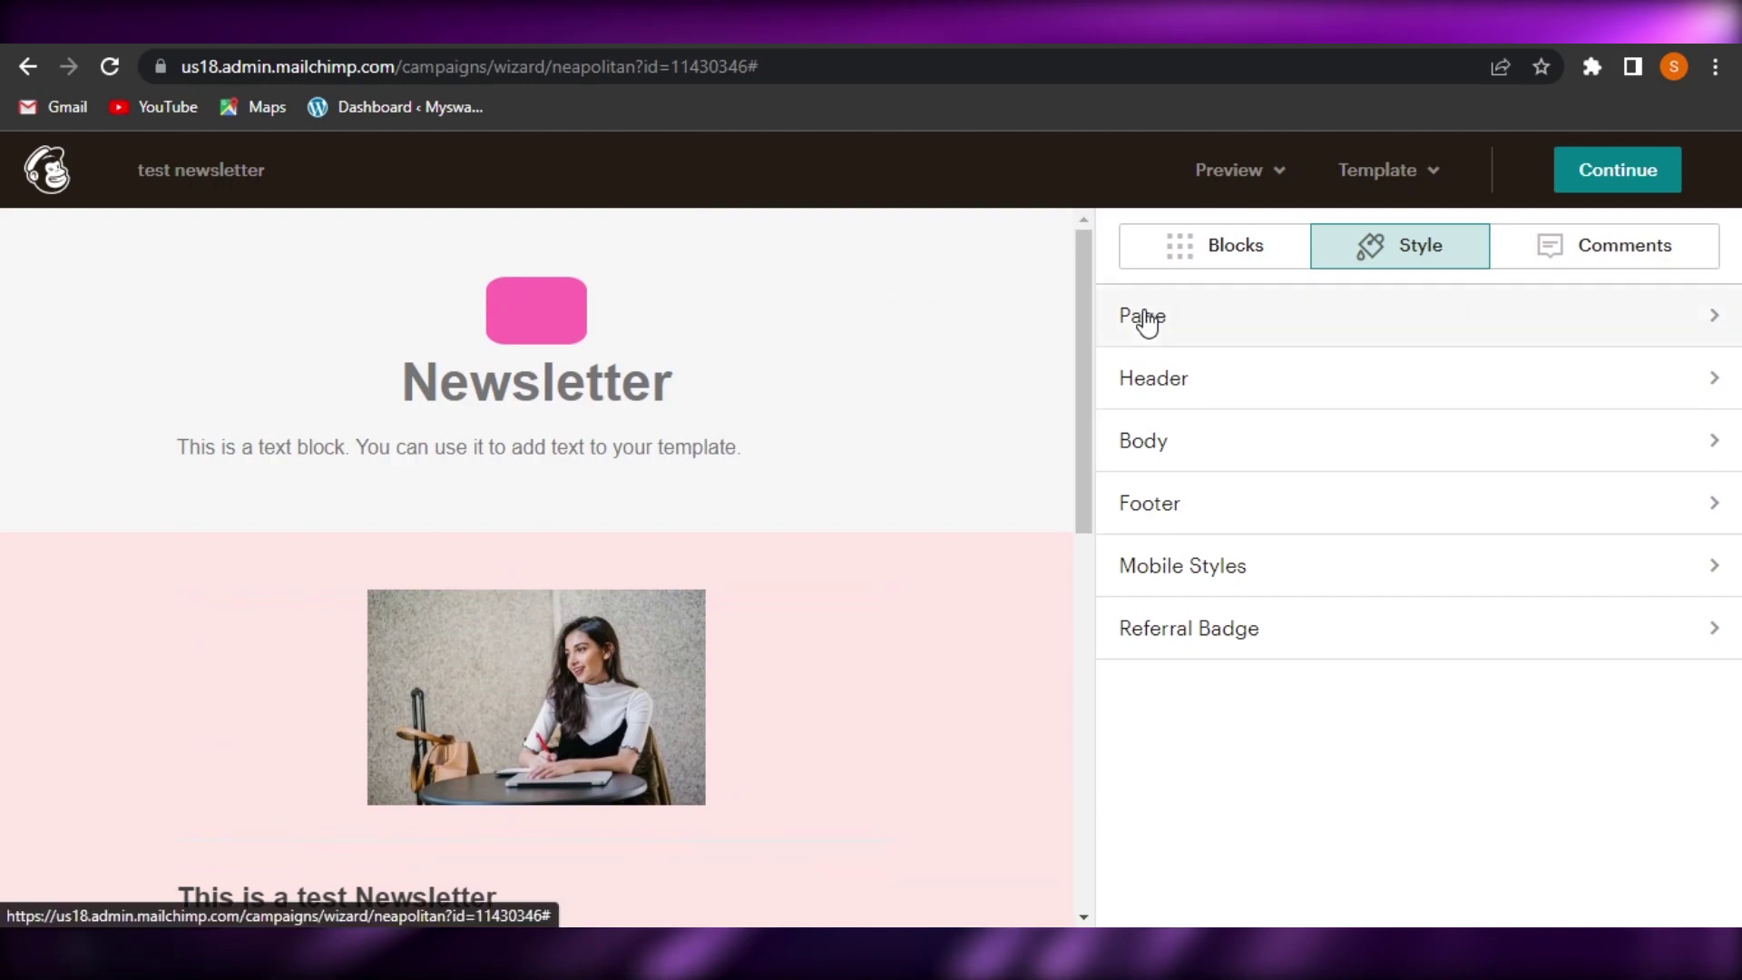
left_click_drag(1088, 400, 1087, 559)
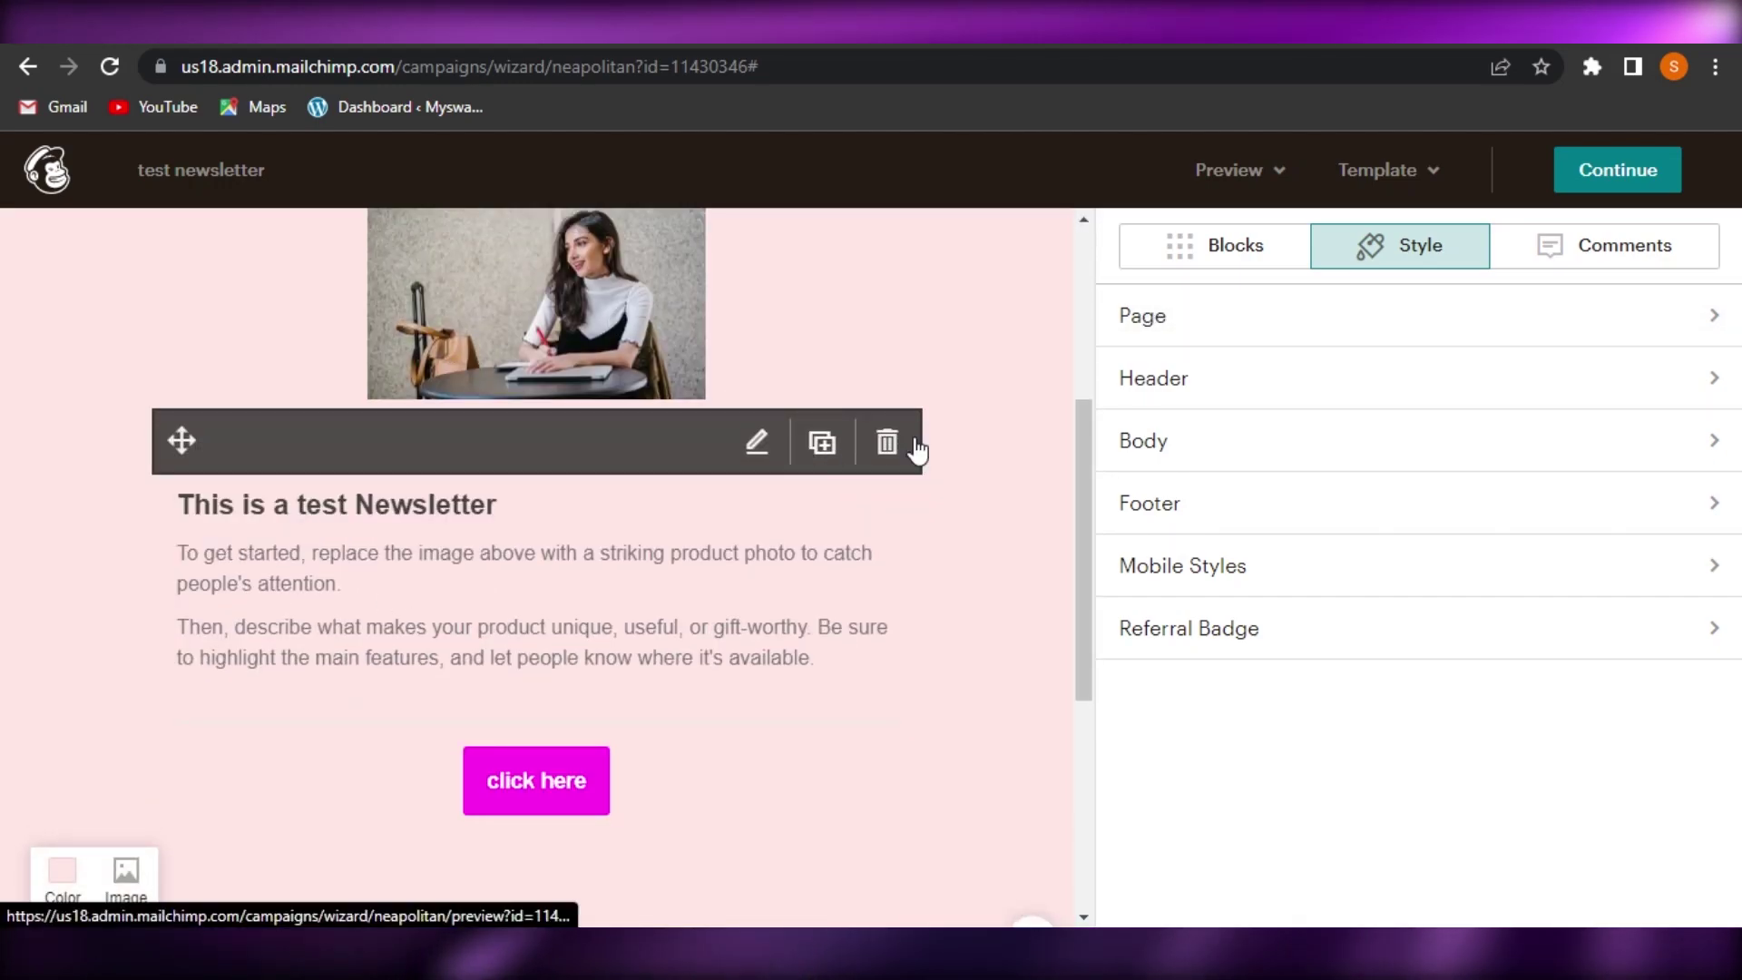
mouse_move(1090, 502)
left_mouse_down()
mouse_move(1085, 649)
mouse_move(1079, 447)
left_mouse_up()
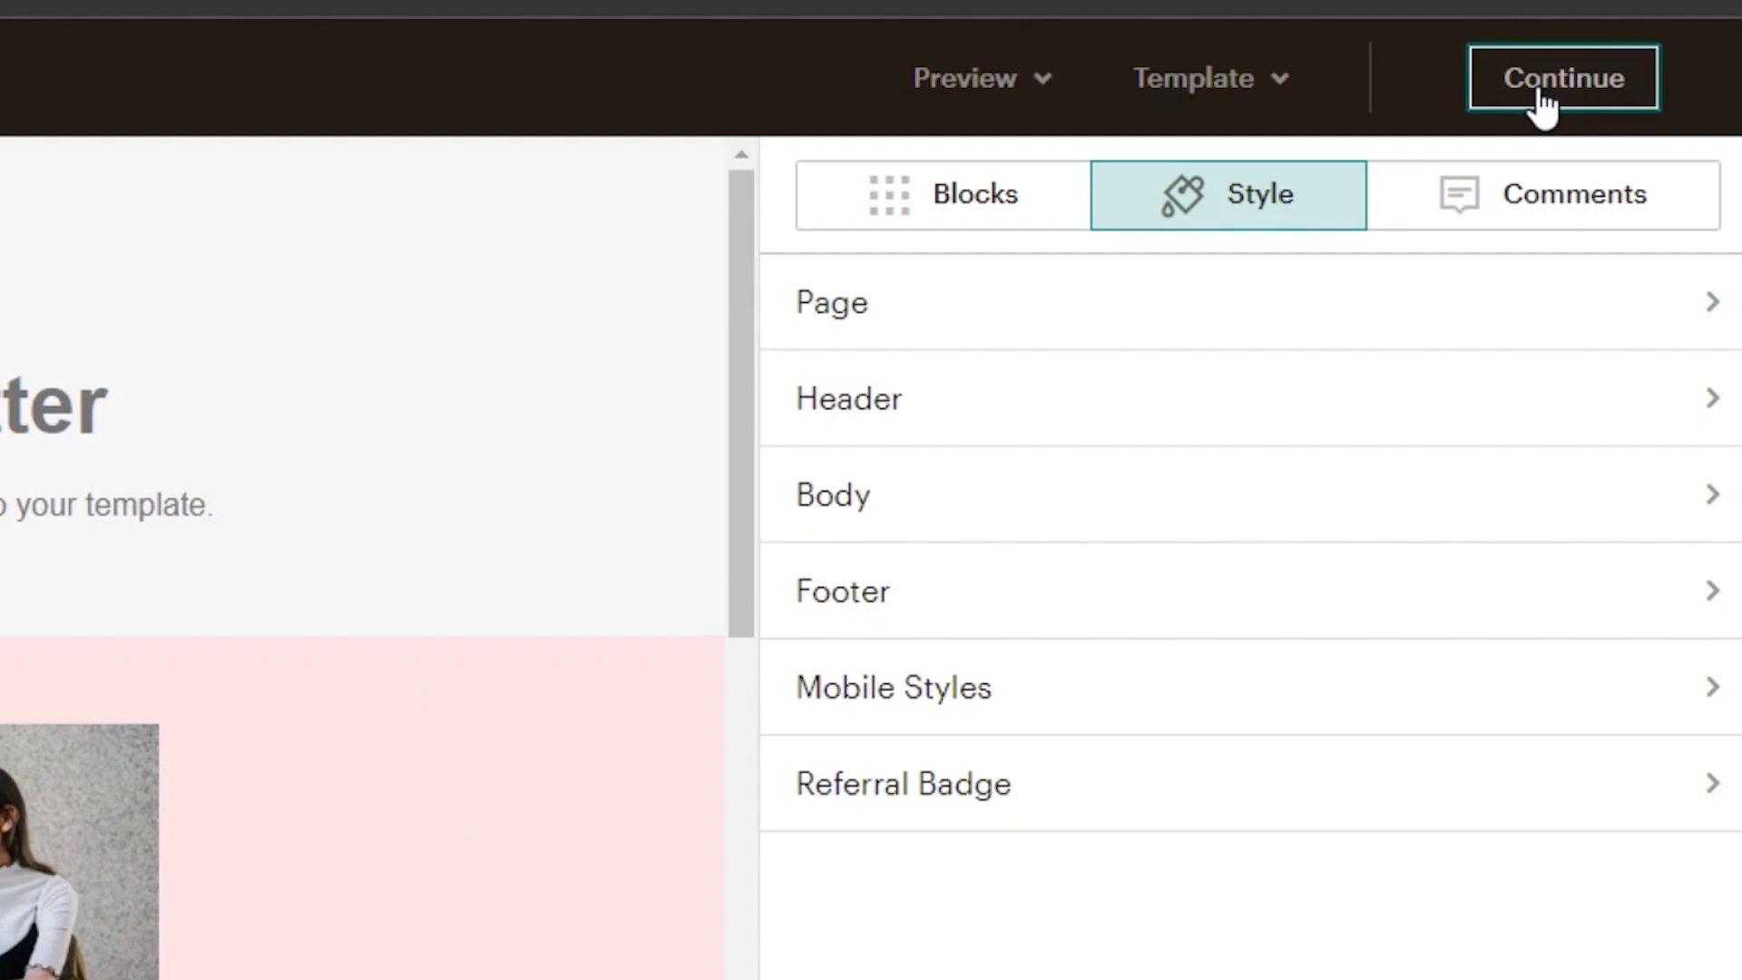
Continue past the placeholder-text warning to the test newsletter's Draft campaign overview
left_click(1540, 96)
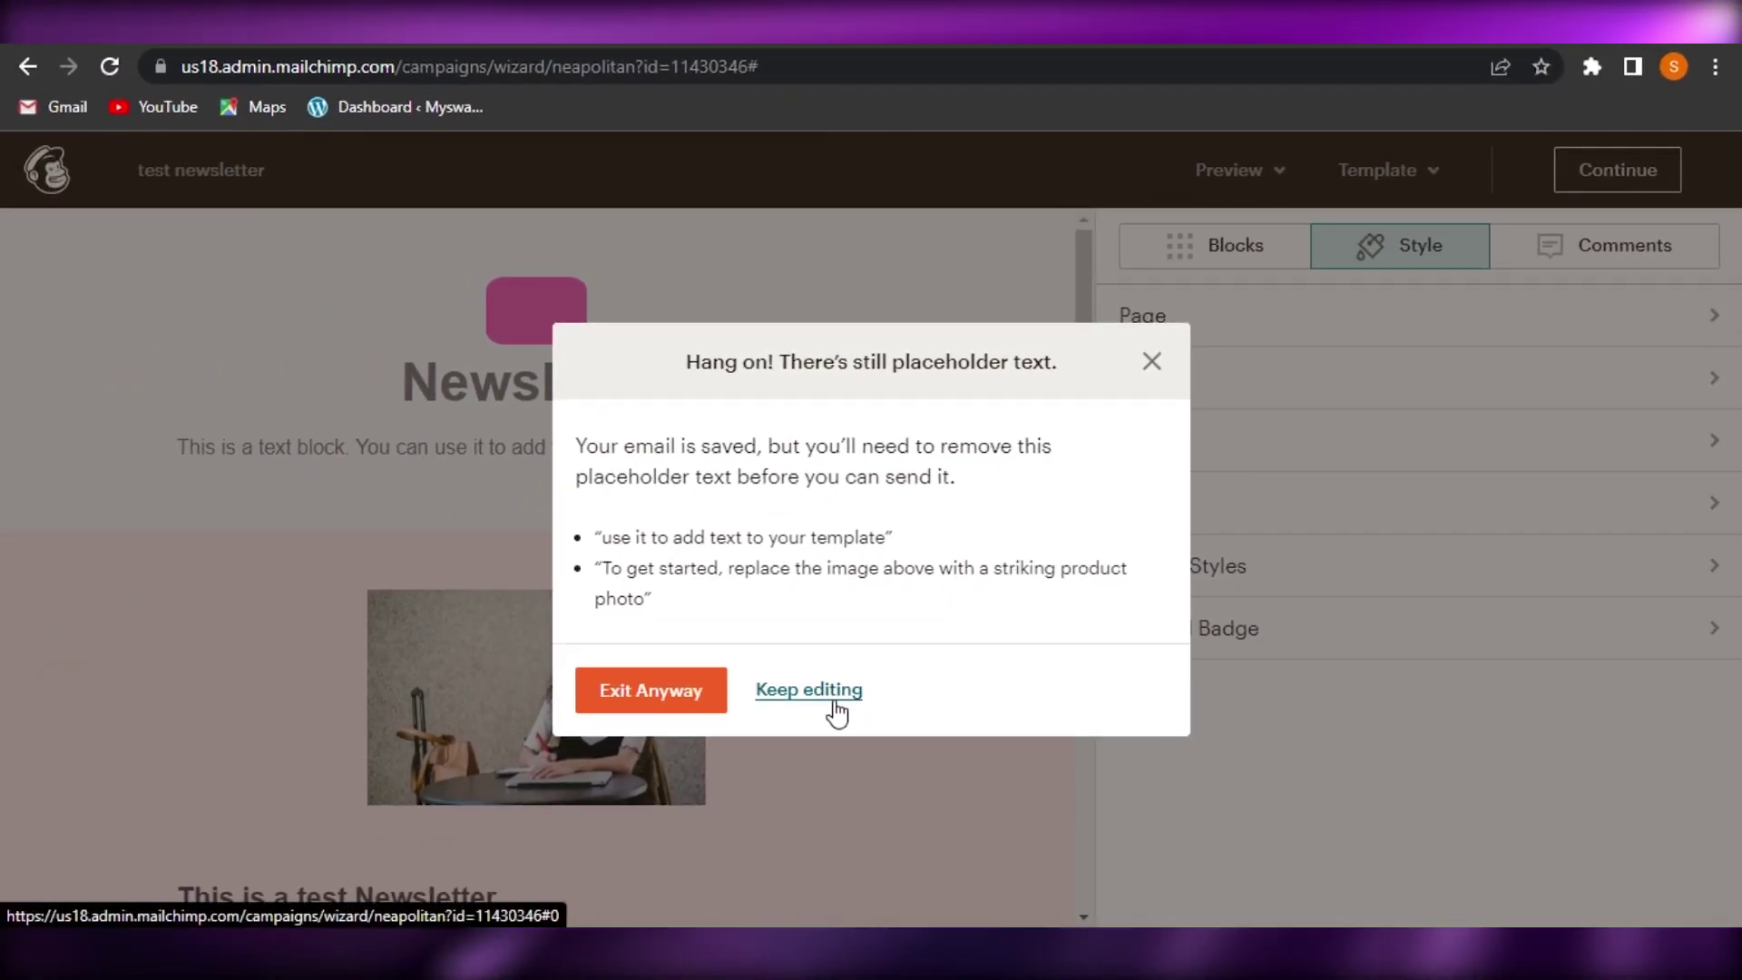
left_click(836, 706)
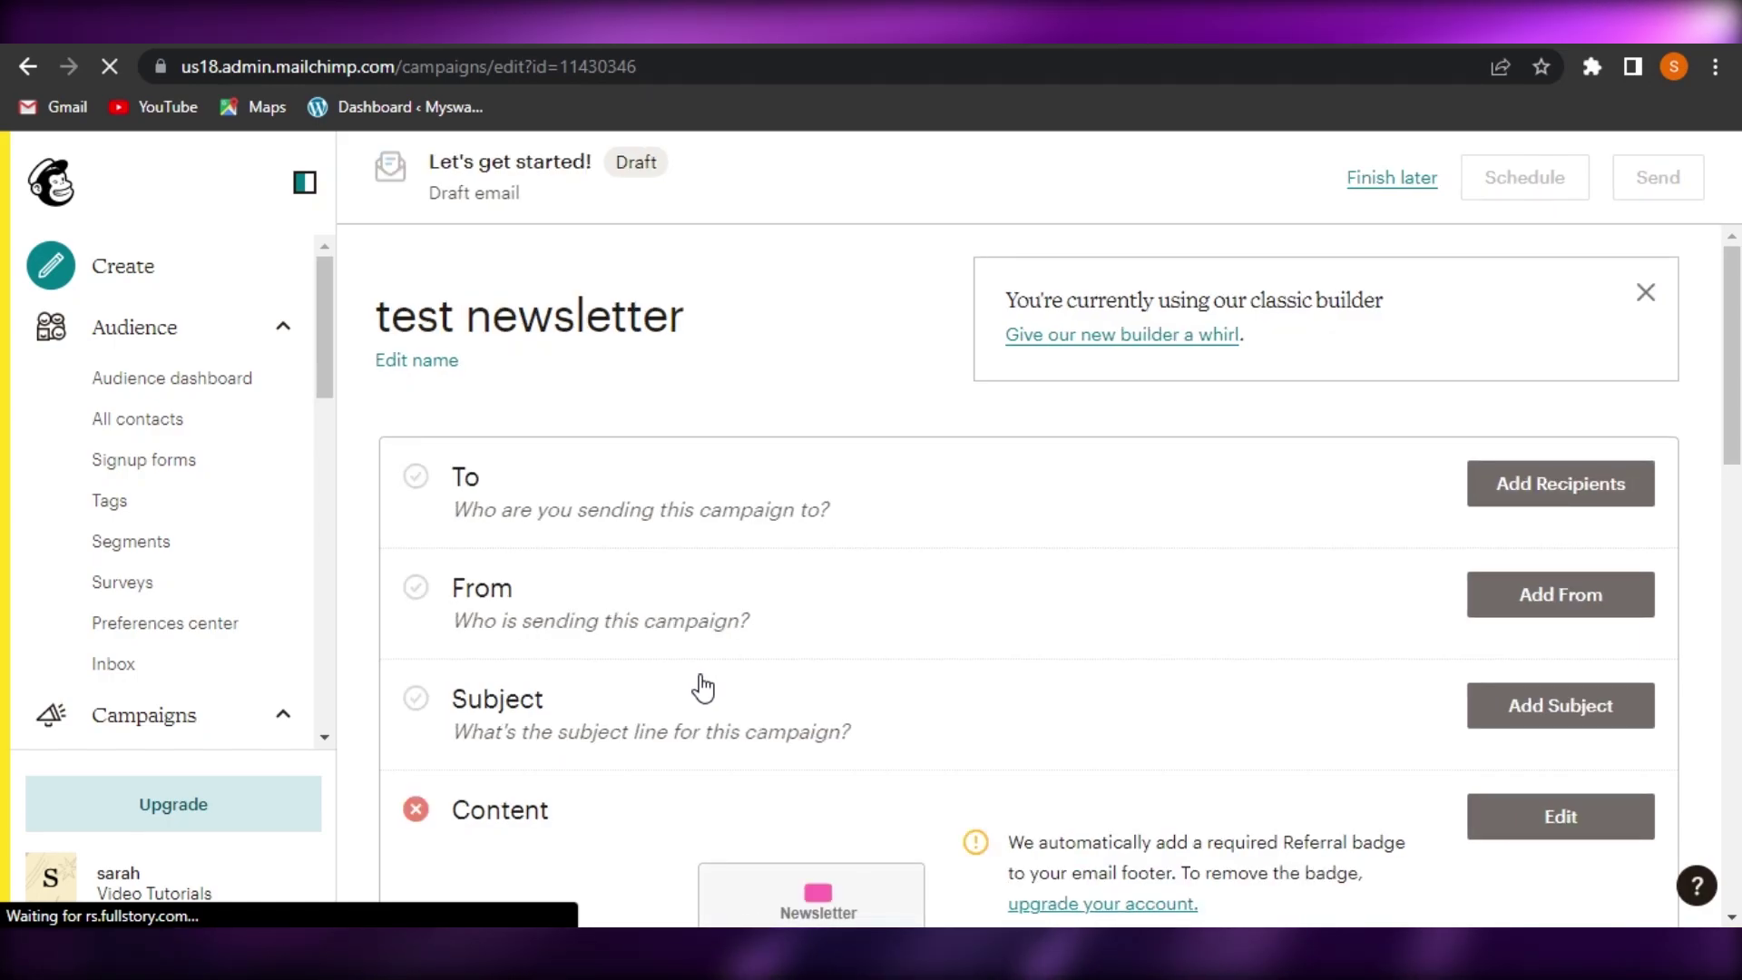
scroll(1560, 365, "down", 10)
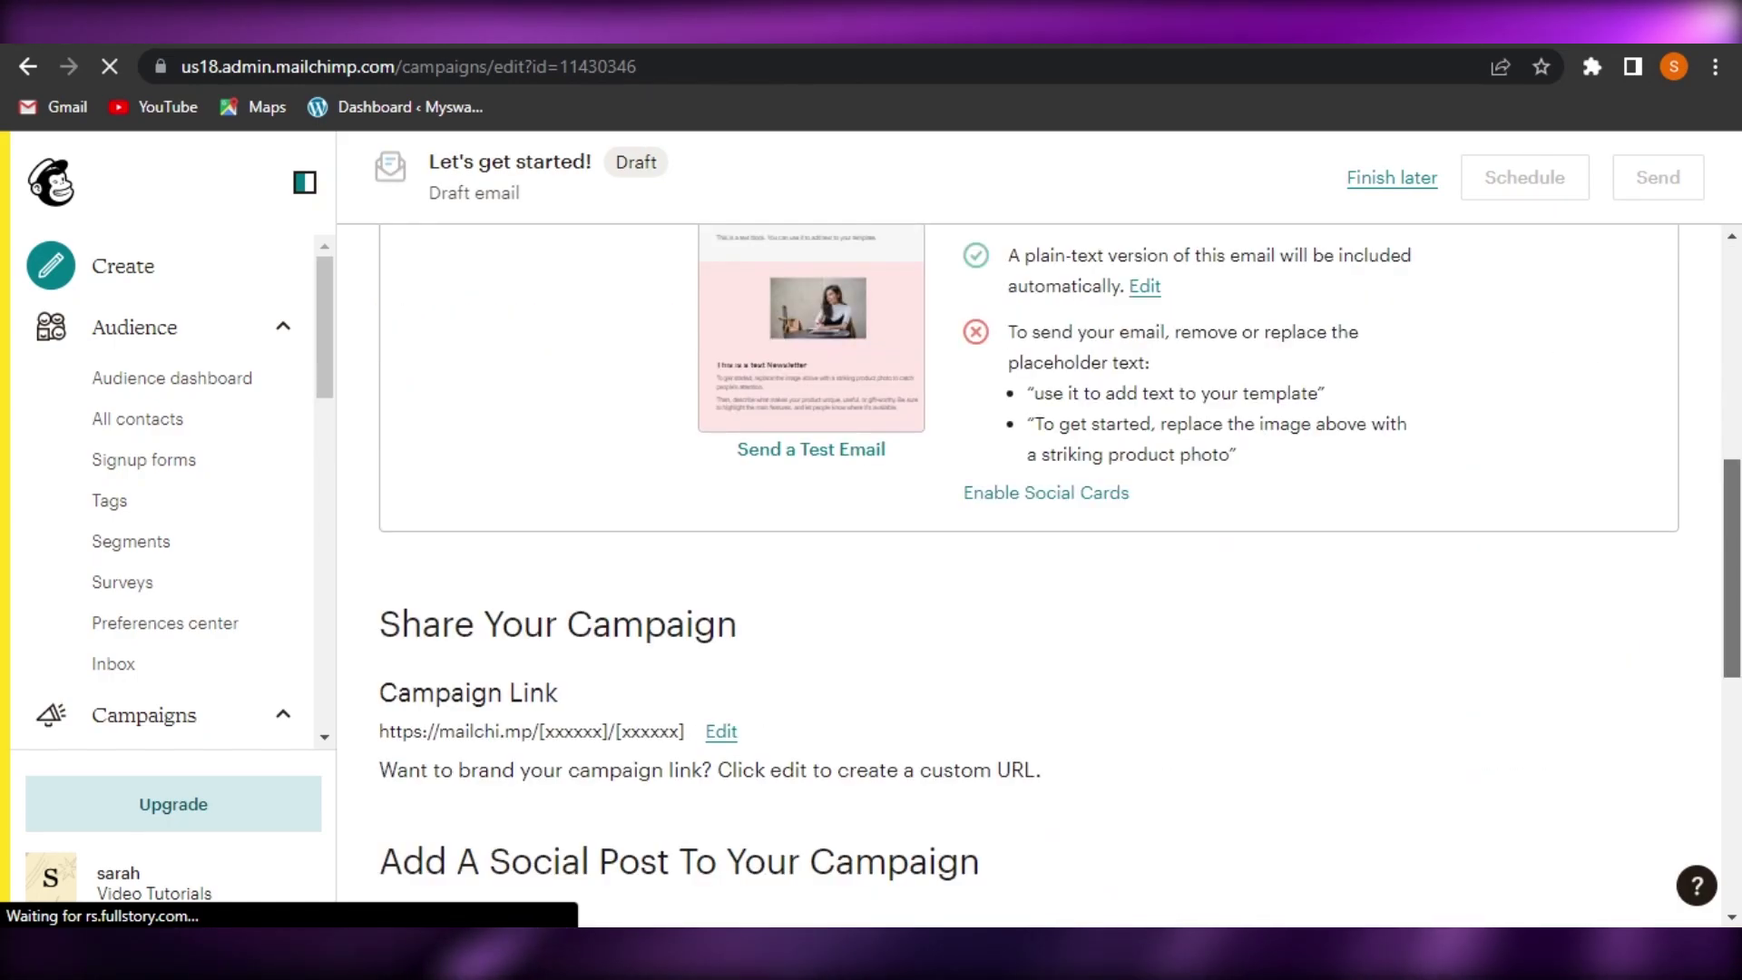
scroll(1561, 366, "down", 10)
scroll(1561, 366, "down", 4)
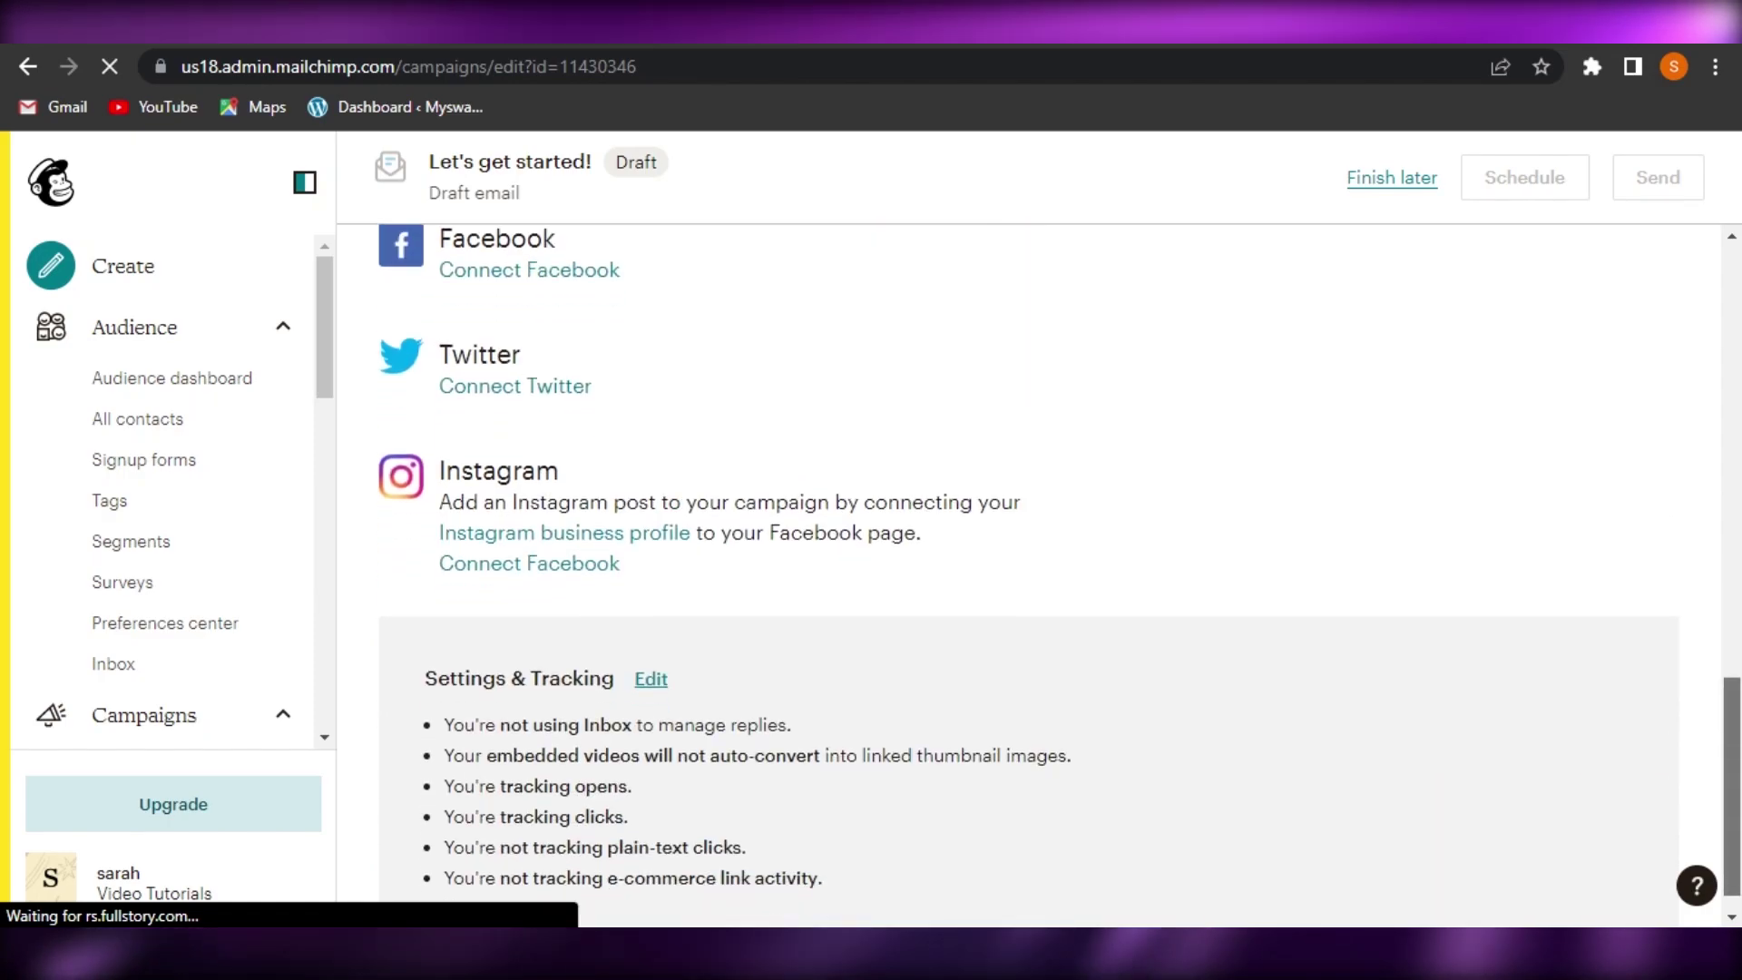
left_click_drag(1733, 724, 1738, 250)
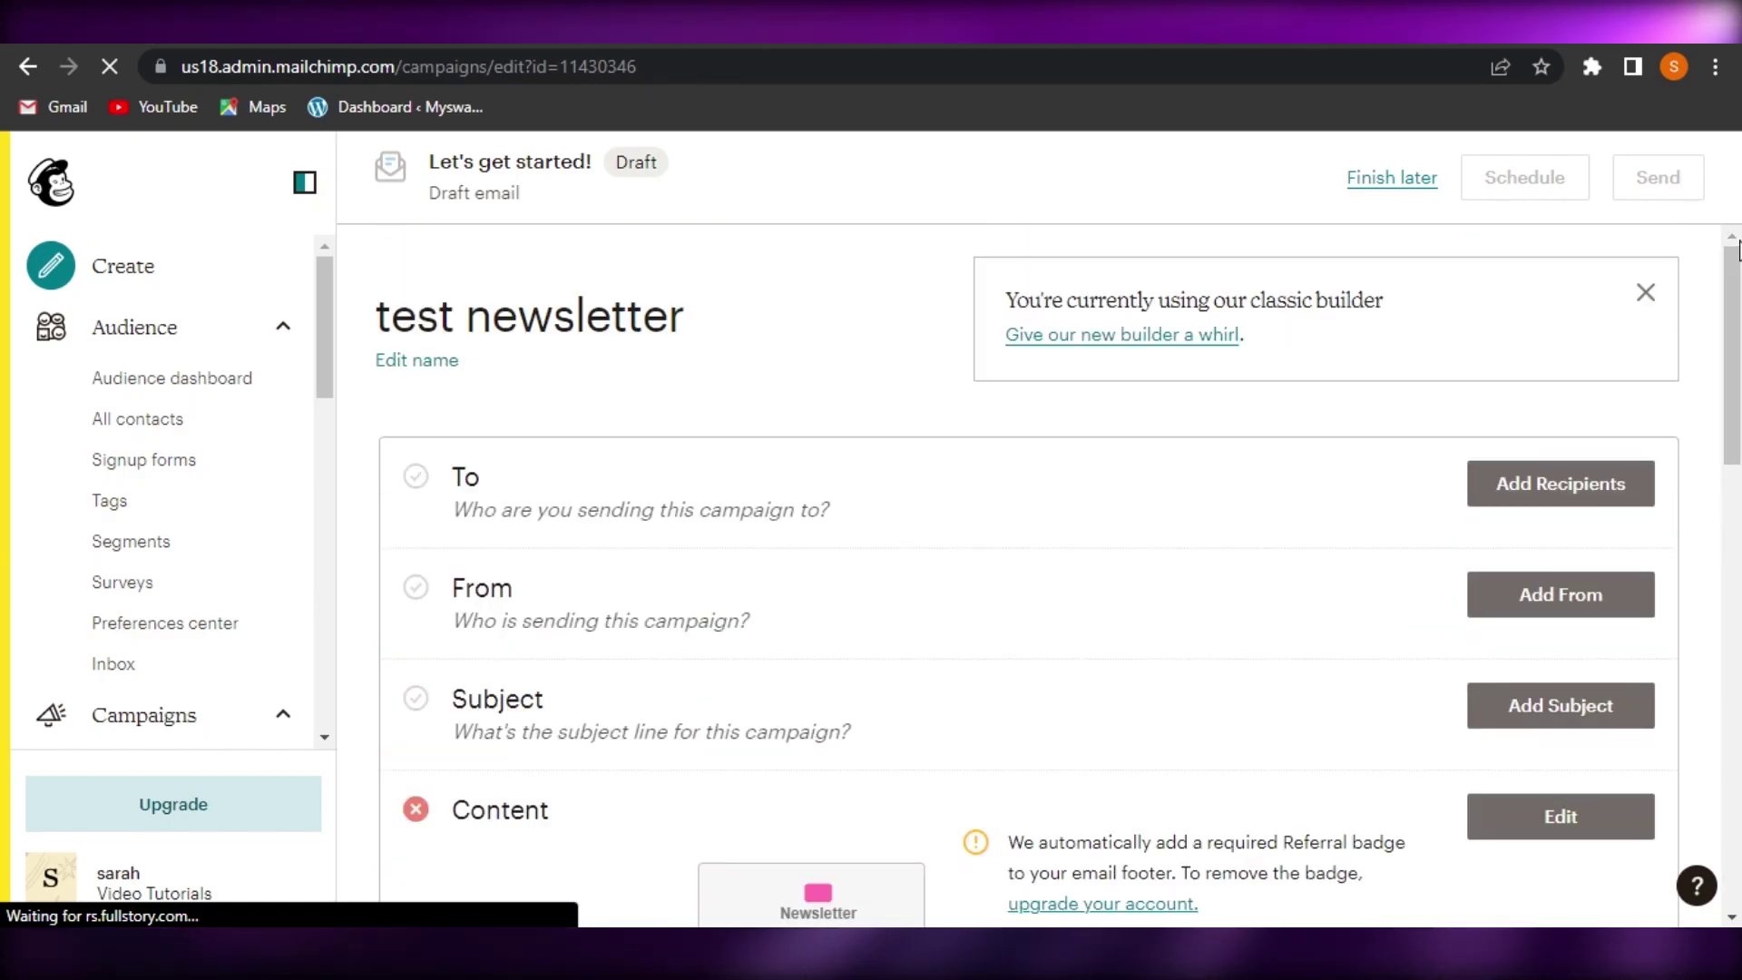
mouse_move(332, 295)
left_mouse_down()
mouse_move(327, 436)
mouse_move(341, 238)
mouse_move(335, 554)
mouse_move(358, 215)
left_mouse_up()
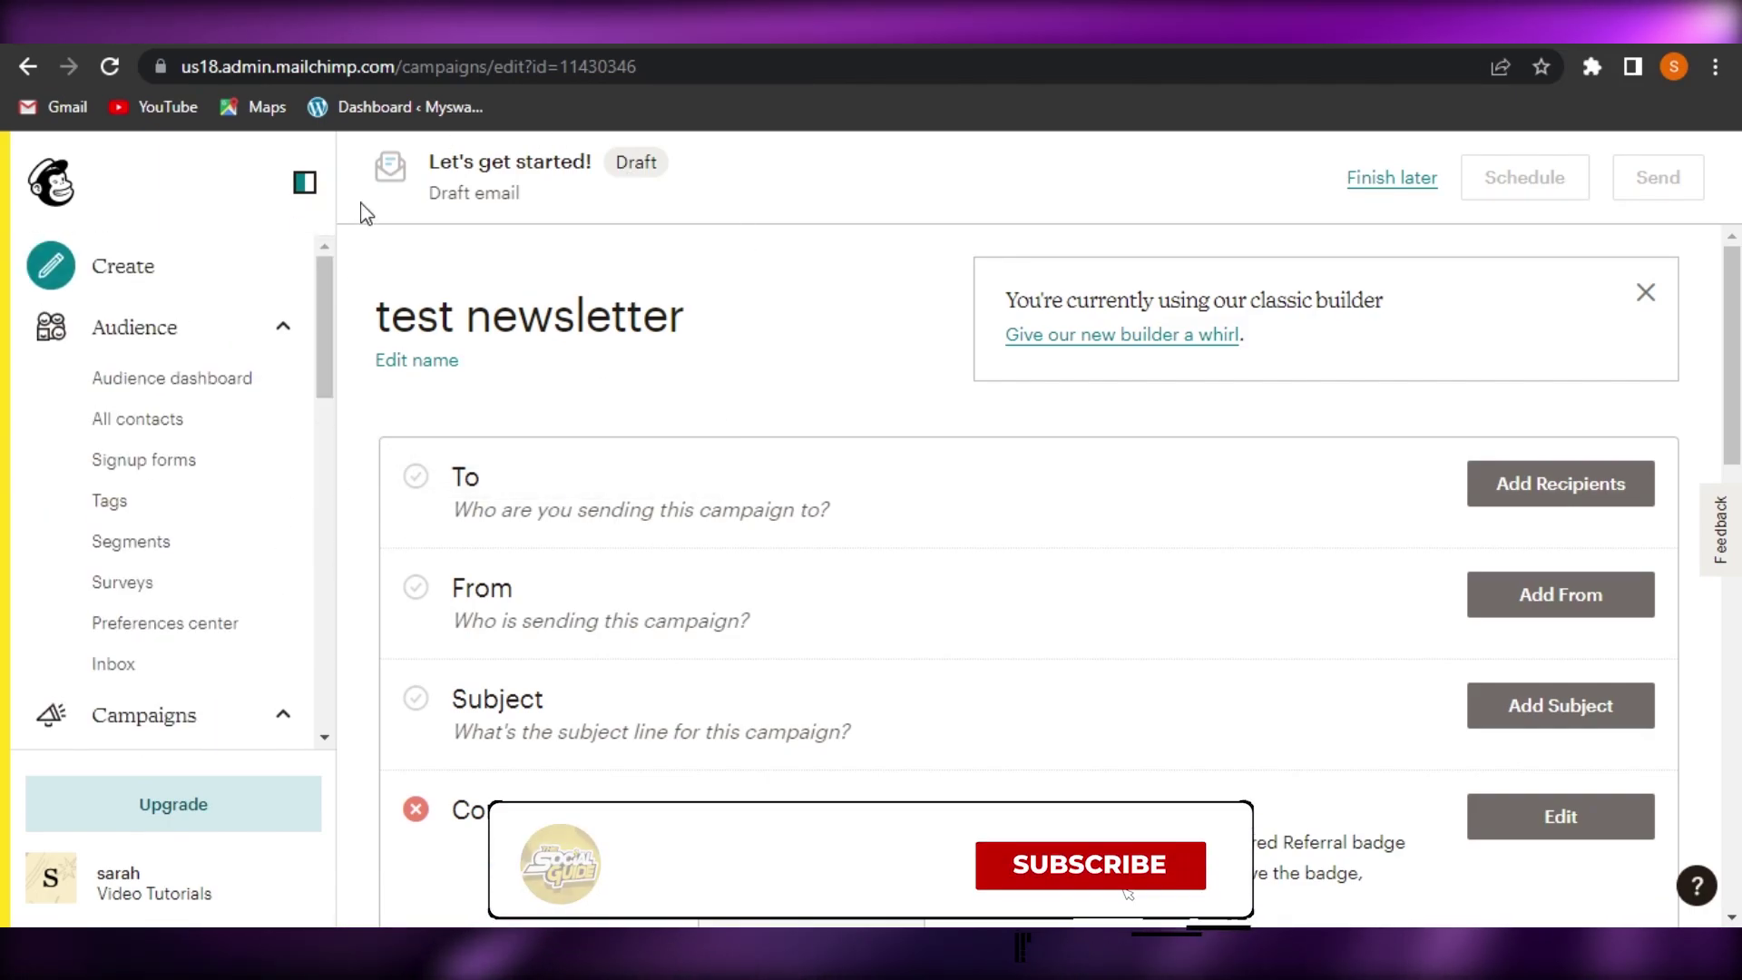